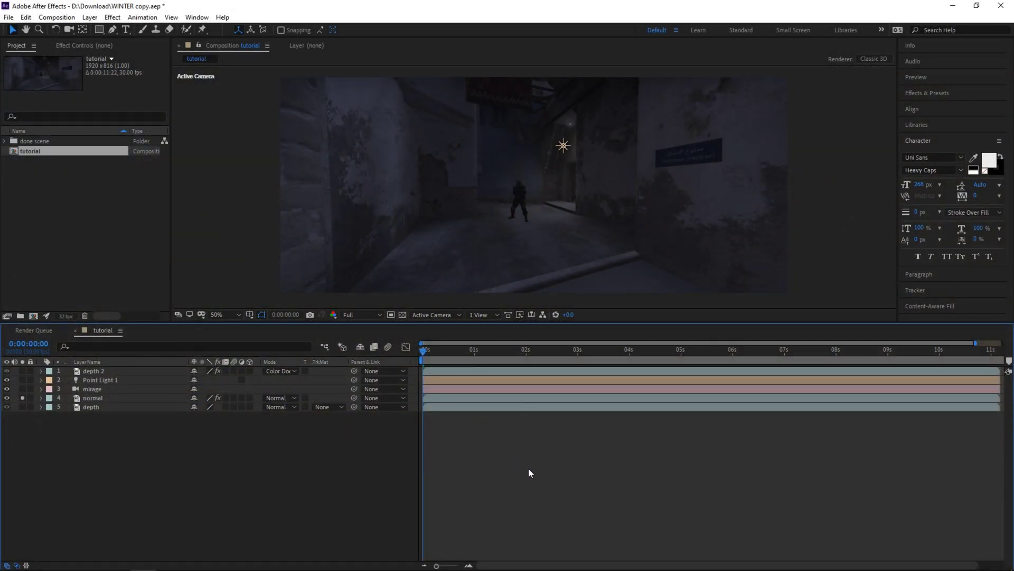
# - Un-solo the normal layer and preview the full alley scene with its blue point light
pyautogui.click(22, 397)
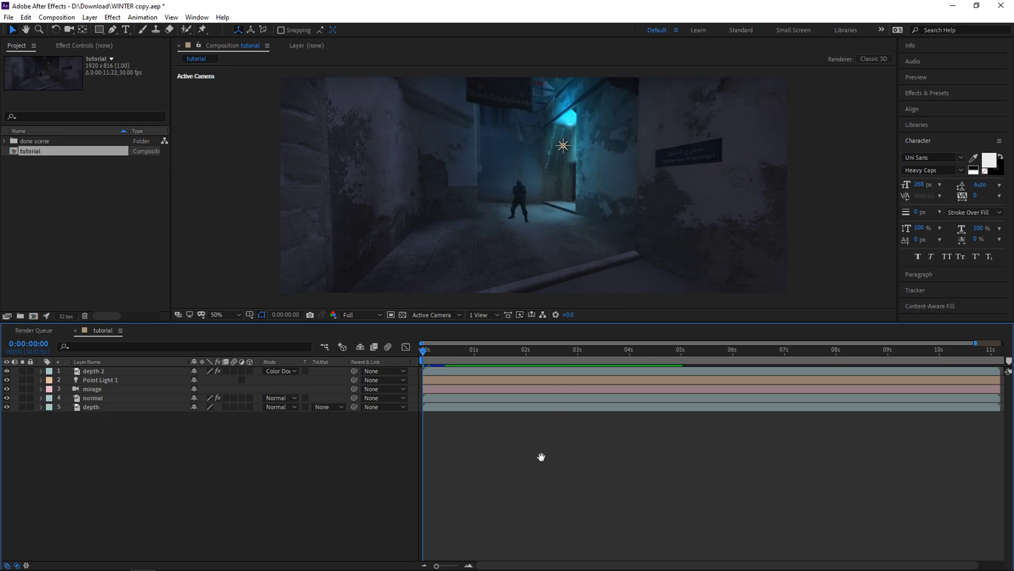
pyautogui.press('space')
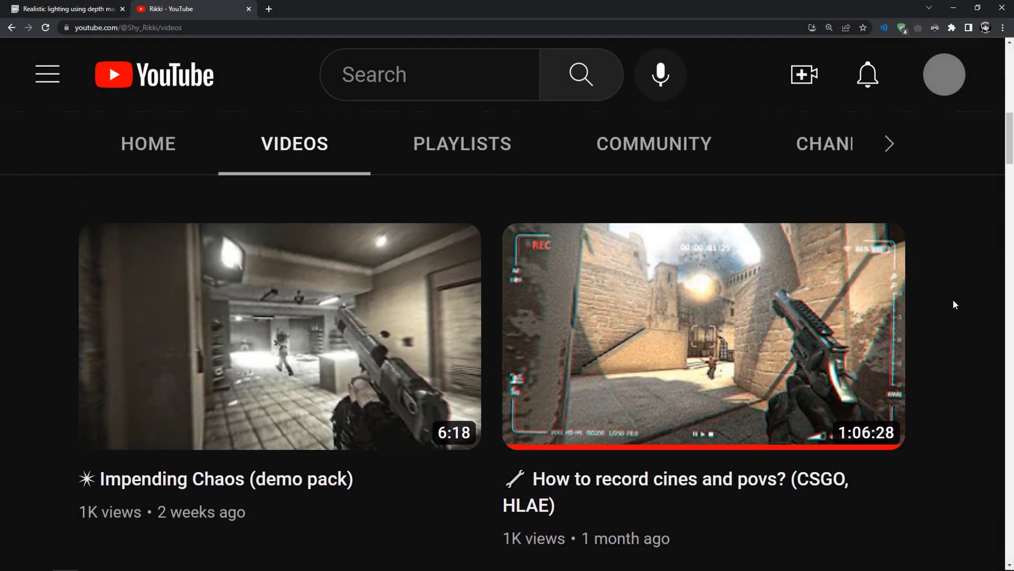
pyautogui.moveTo(747, 479)
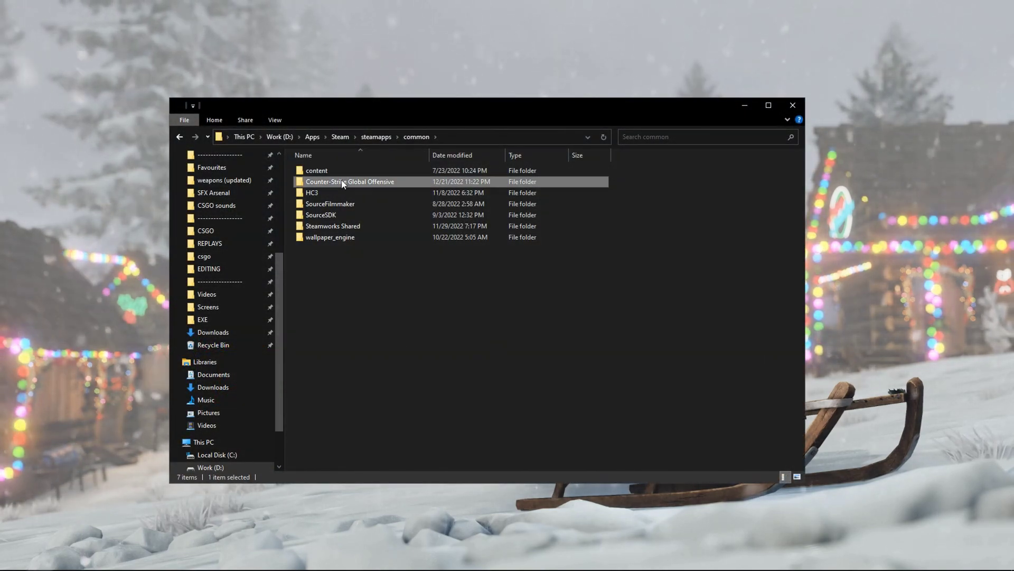
# - Open _core.cfg from the Counter-Strike Global Offensive csgo > cfg folder in Notepad++
pyautogui.doubleClick(328, 181)
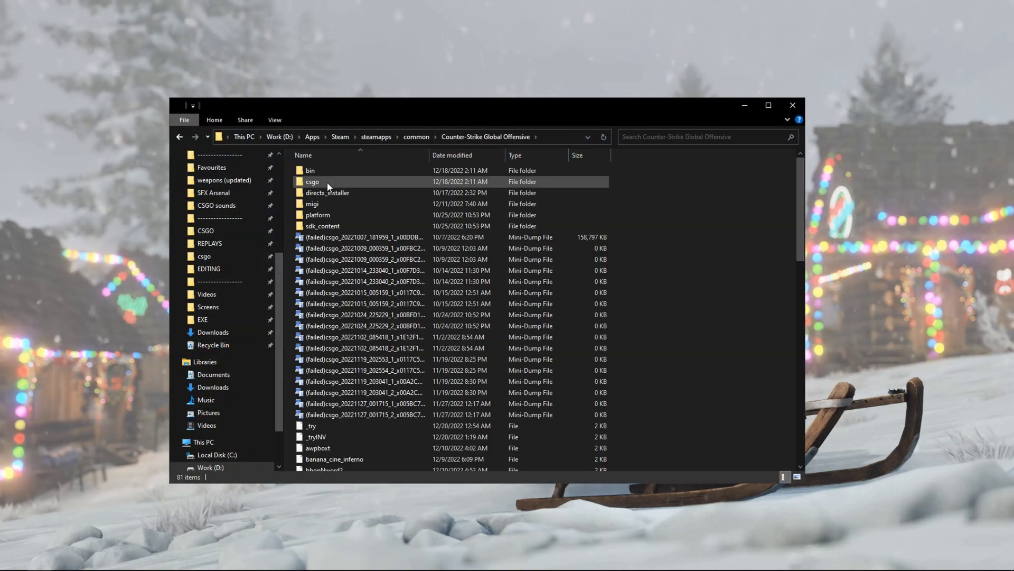
pyautogui.doubleClick(327, 183)
pyautogui.doubleClick(317, 183)
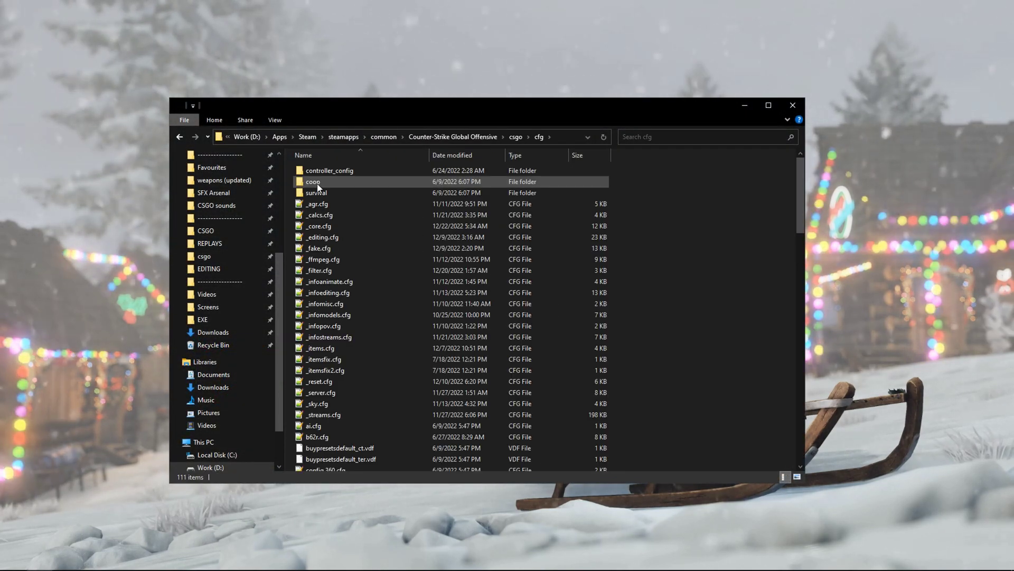
pyautogui.doubleClick(317, 226)
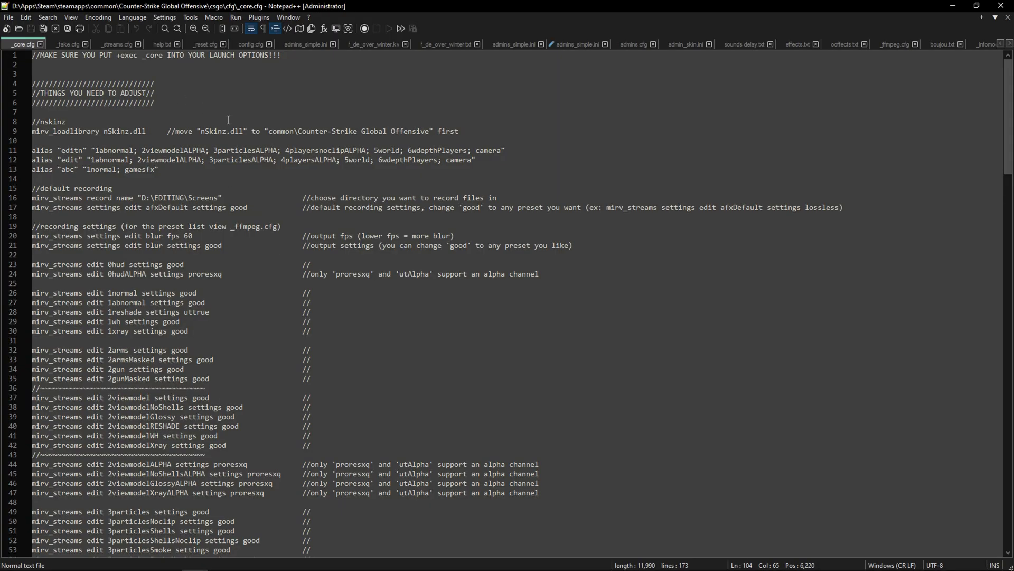
# - Change the 'good' preset to 'uttrue' on lines 101, 103 and 104
pyautogui.scroll(-9, 227, 117)
pyautogui.scroll(-7, 201, 169)
pyautogui.scroll(-6, 169, 238)
pyautogui.scroll(-2, 138, 314)
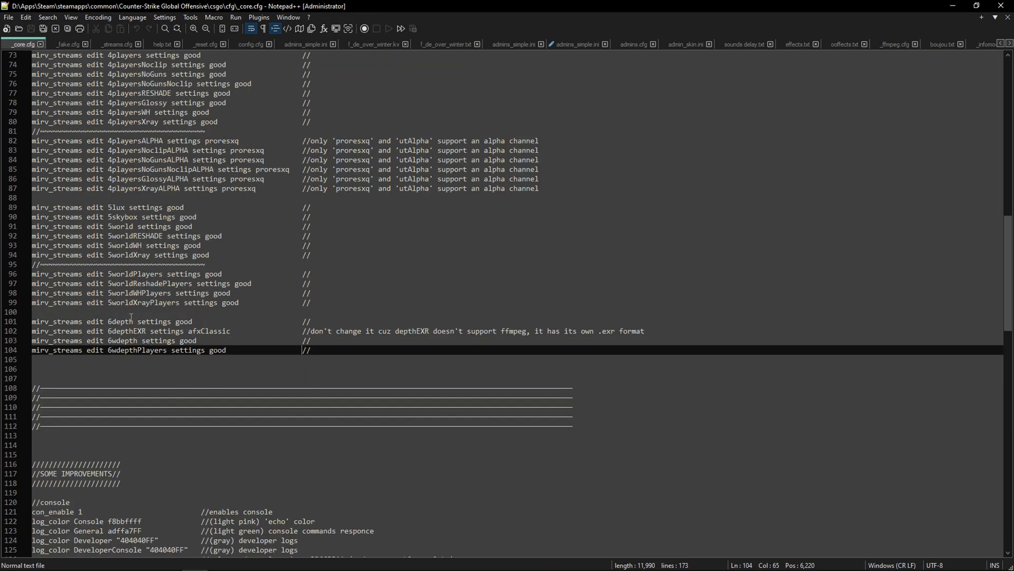
pyautogui.doubleClick(183, 322)
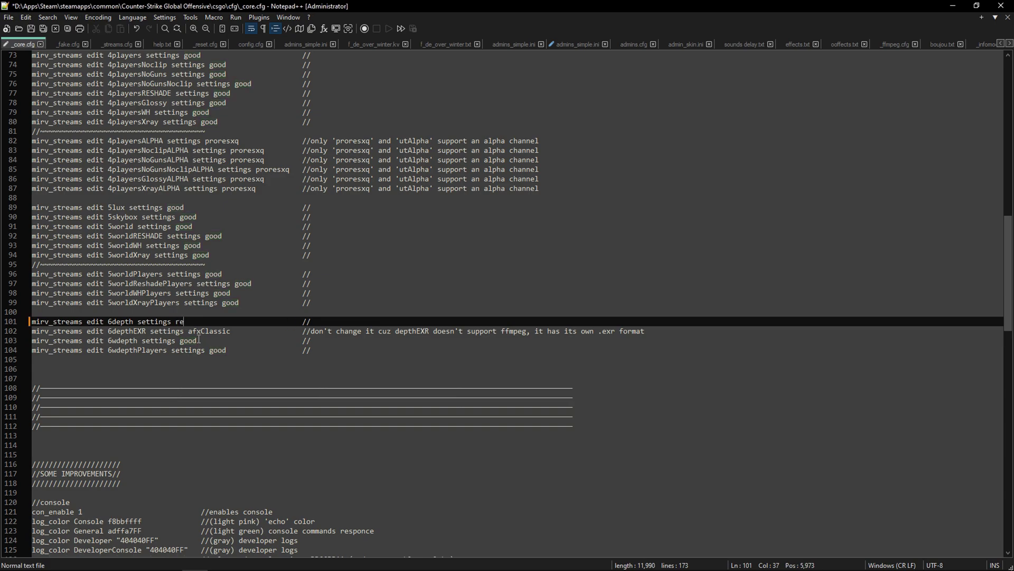
pyautogui.press('BackSpace')
pyautogui.write('ttrue')
pyautogui.doubleClick(187, 322)
pyautogui.hotkey('ctrl', 'c')
pyautogui.doubleClick(193, 341)
pyautogui.hotkey('ctrl', 'v')
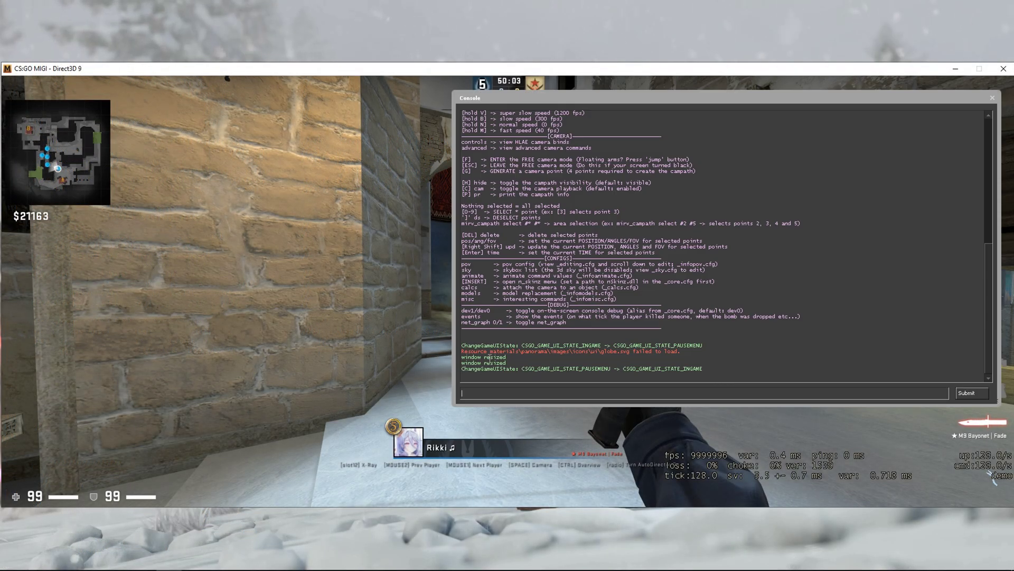
# - Run the depth-stream recording command on the demo from the console, then pause the demo
pyautogui.press('Return')
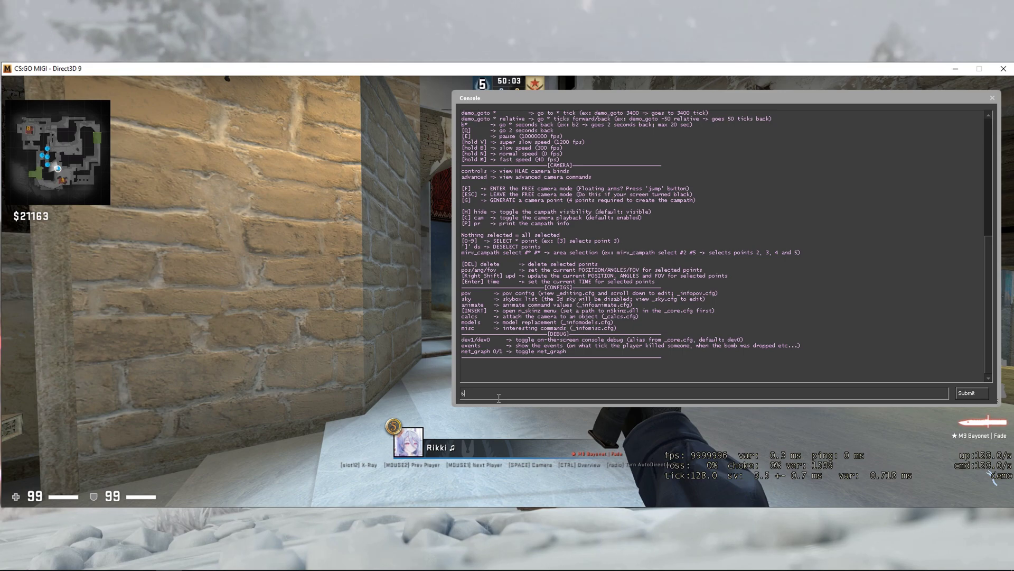
pyautogui.press('Return')
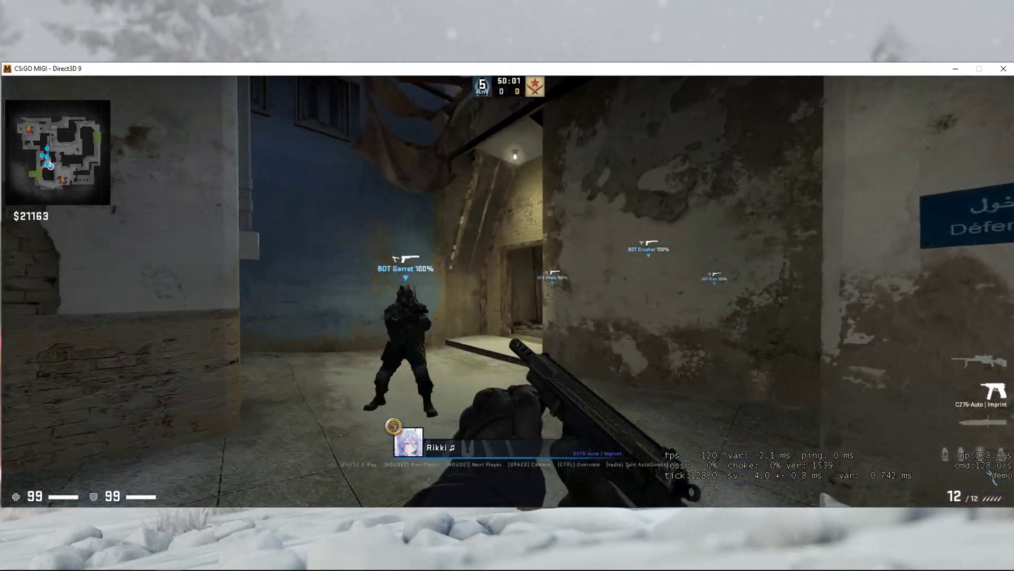
pyautogui.press('Escape')
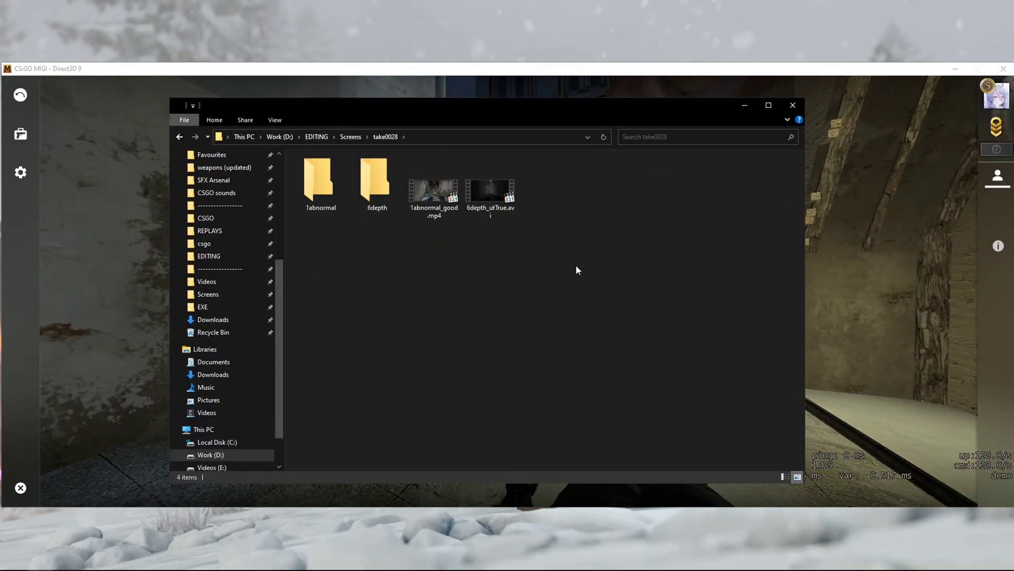
# - Play 6depth_utTrue.avi from take0028 and select the UtVideo codec link on Pastebin
pyautogui.keyDown('ctrl'); pyautogui.scroll(3, 500, 268); pyautogui.keyUp('ctrl')
pyautogui.keyDown('ctrl'); pyautogui.scroll(3, 519, 276); pyautogui.keyUp('ctrl')
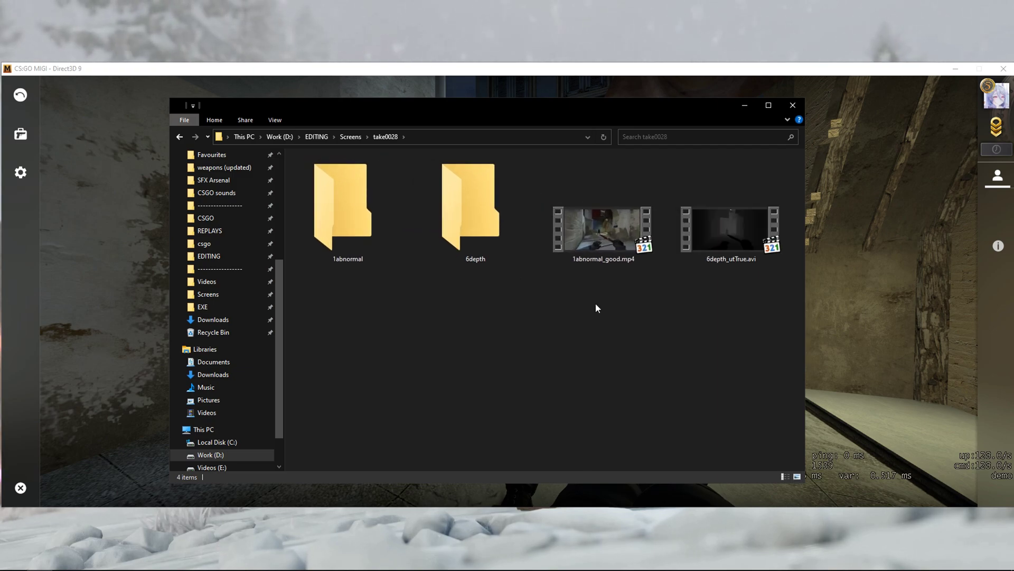
pyautogui.rightClick(750, 259)
pyautogui.click(779, 483)
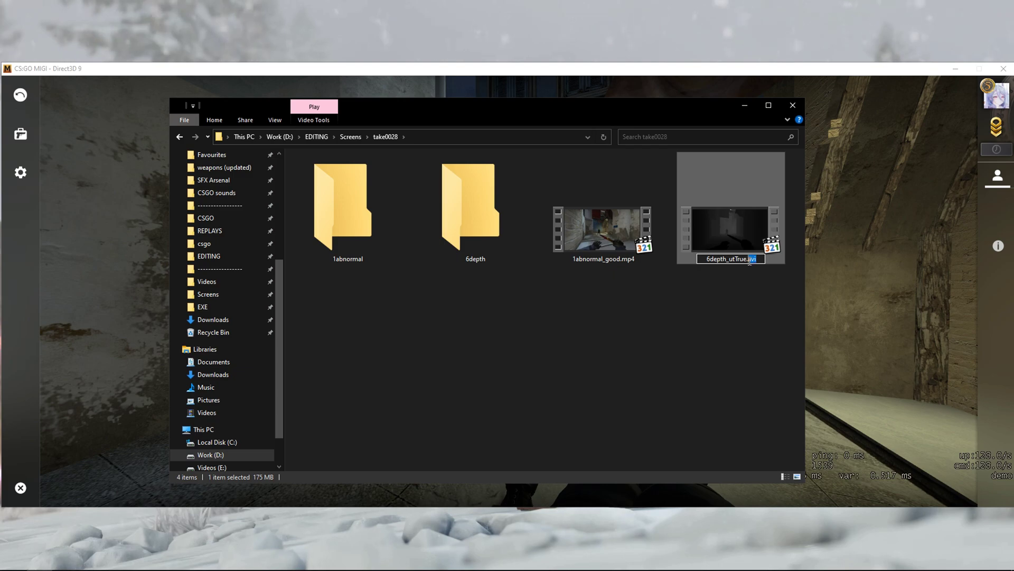
pyautogui.doubleClick(723, 235)
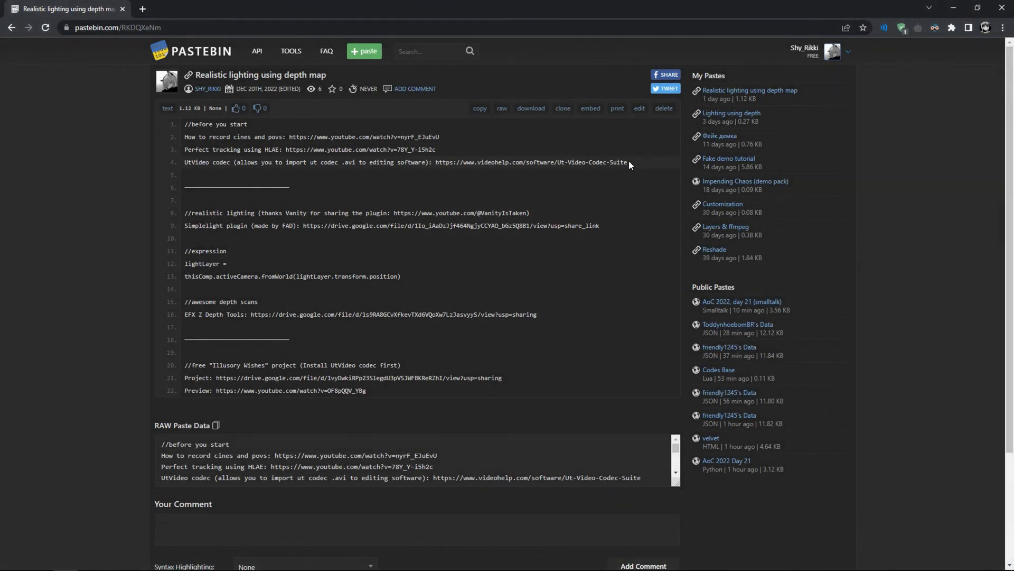
pyautogui.moveTo(629, 160); pyautogui.dragTo(430, 167)
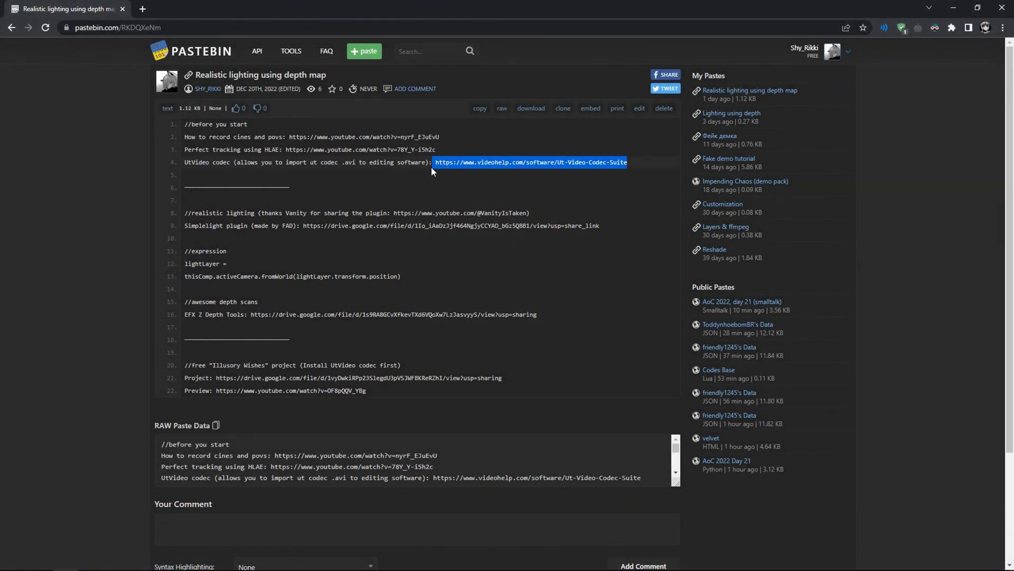
# - Load the Ut Video Codec Suite page in a new tab and download version 23.0.1 for Windows
pyautogui.click(145, 12)
pyautogui.hotkey('ctrl', 'v')
pyautogui.press('Return')
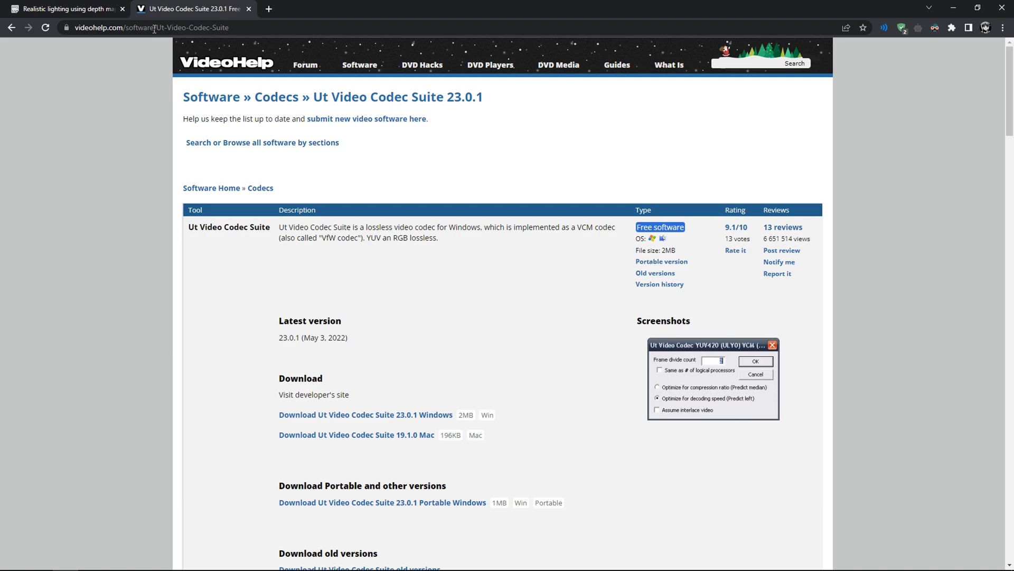
pyautogui.scroll(-2, 392, 268)
pyautogui.click(323, 309)
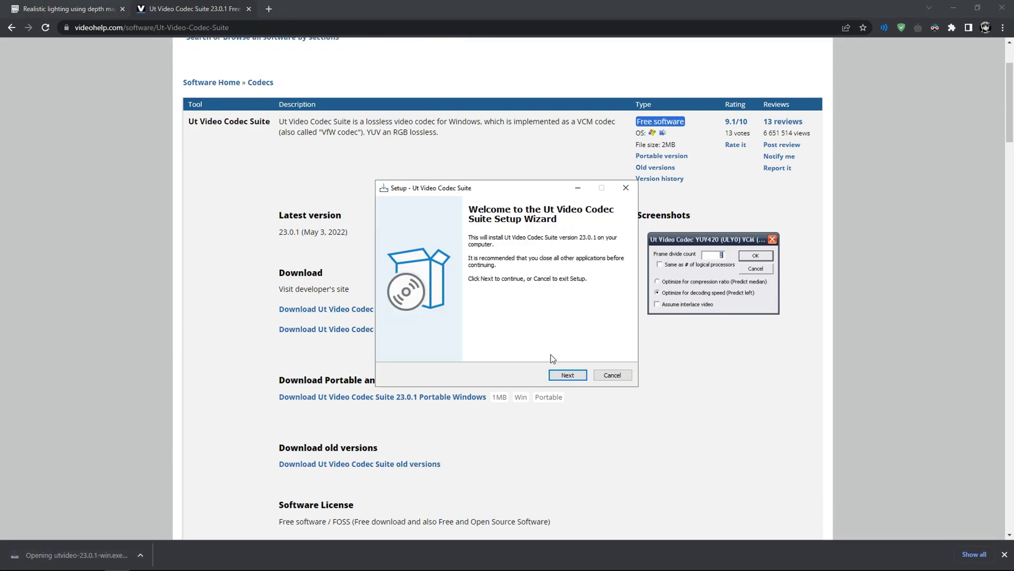
# - Install the Ut Video codec, accepting the licence and skipping the readme
pyautogui.click(563, 374)
pyautogui.click(444, 346)
pyautogui.click(566, 376)
pyautogui.click(567, 376)
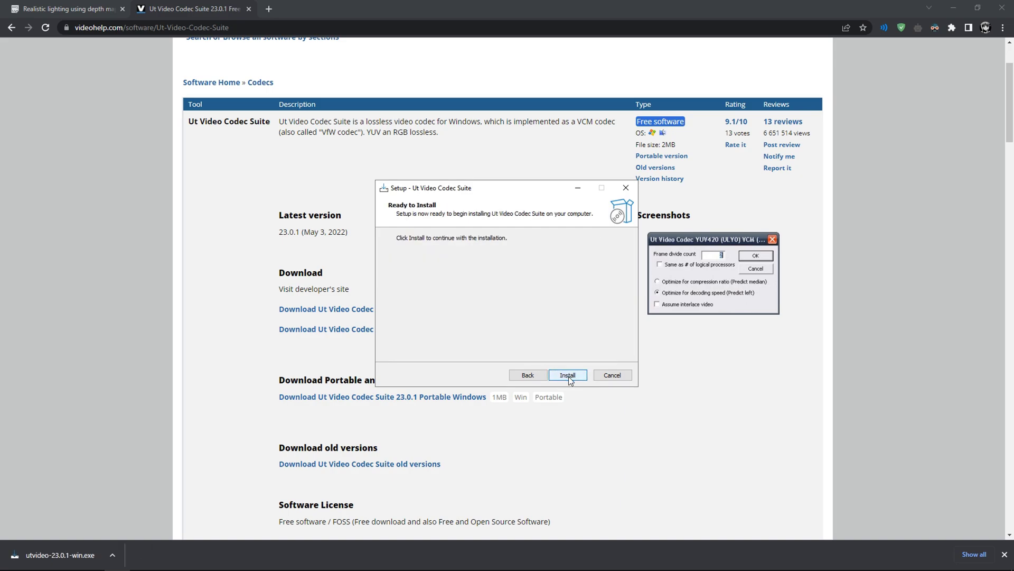
pyautogui.click(569, 376)
pyautogui.click(569, 376)
pyautogui.click(492, 281)
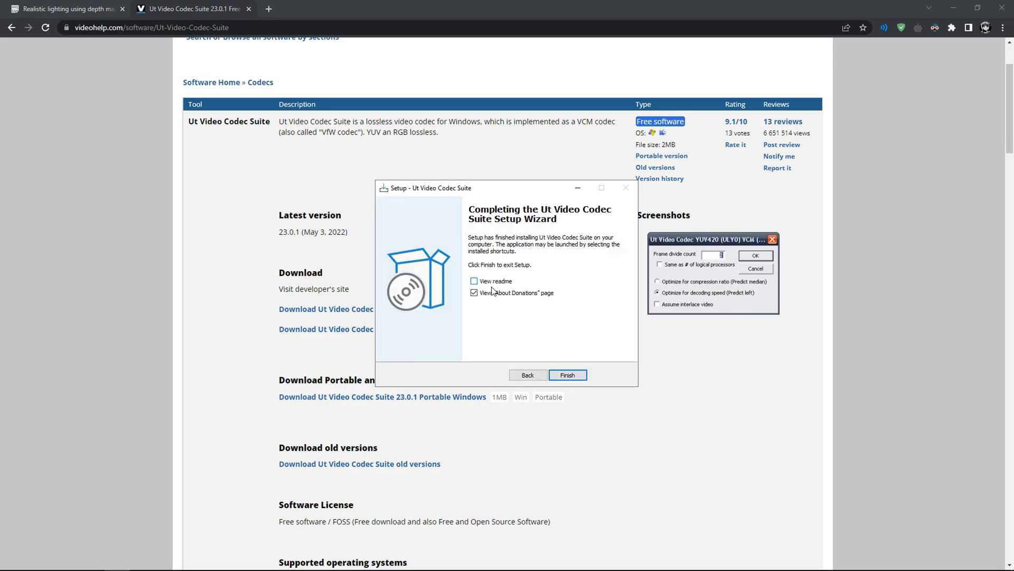
pyautogui.click(569, 372)
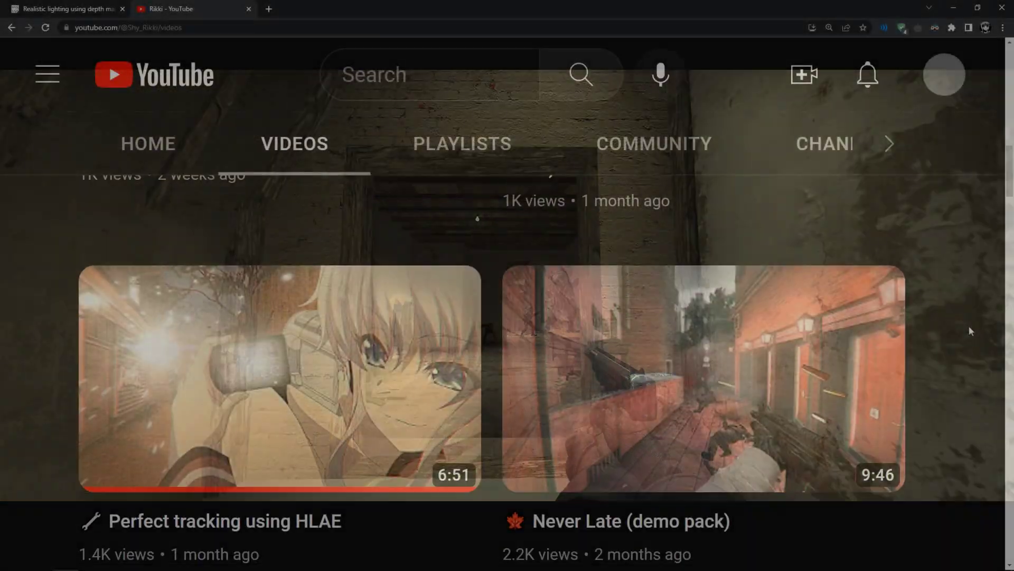
pyautogui.scroll(-2, 957, 334)
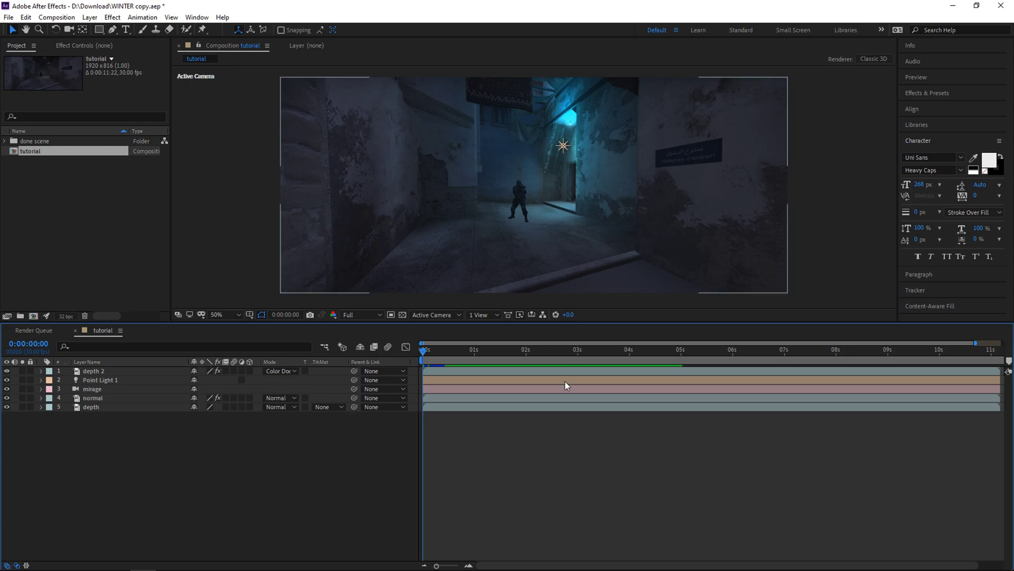
# - Preview the composition from frame 0 to see the alley under the blue point light
pyautogui.press('space')
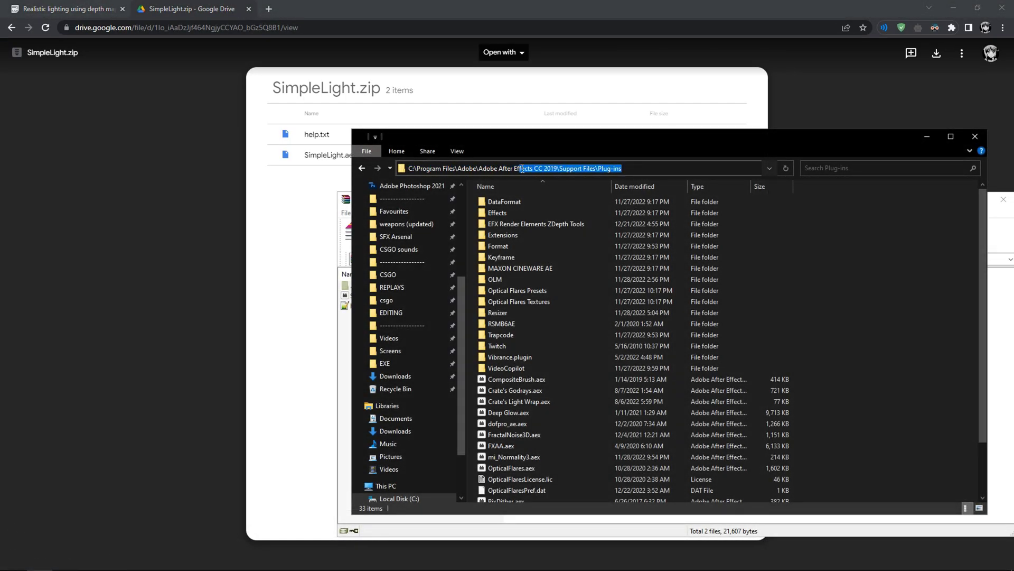
# - Copy SimpleLight.aex from SimpleLight.zip into the Plug-ins folder, replacing the existing file
pyautogui.moveTo(641, 159); pyautogui.dragTo(269, 161)
pyautogui.click(601, 329)
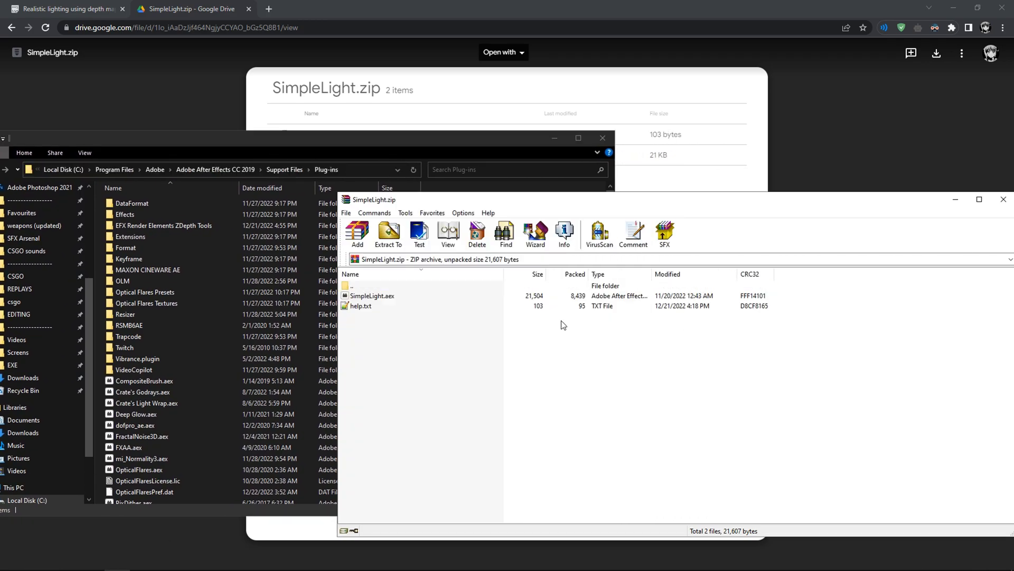
pyautogui.moveTo(480, 195); pyautogui.dragTo(451, 216)
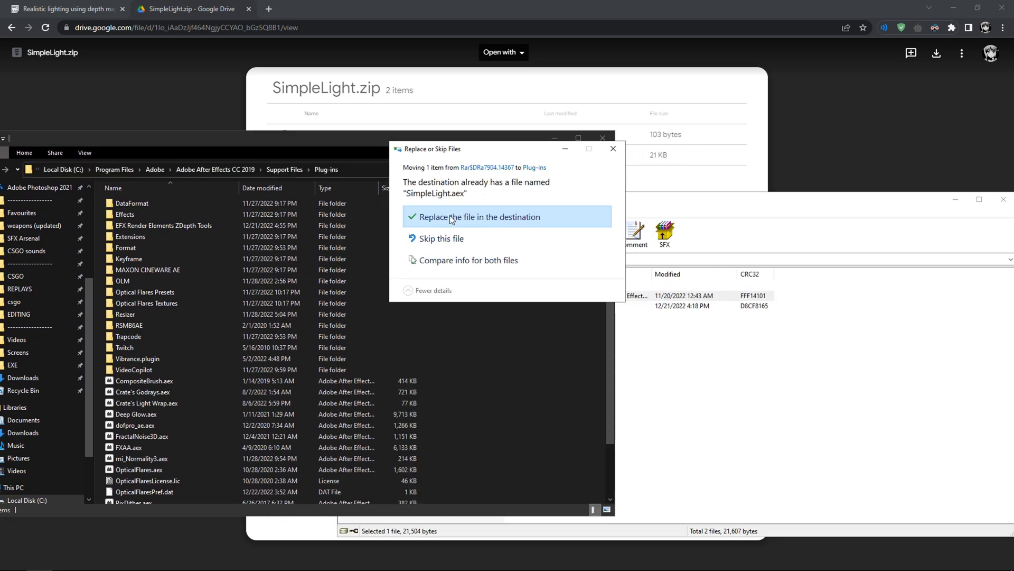
pyautogui.click(452, 217)
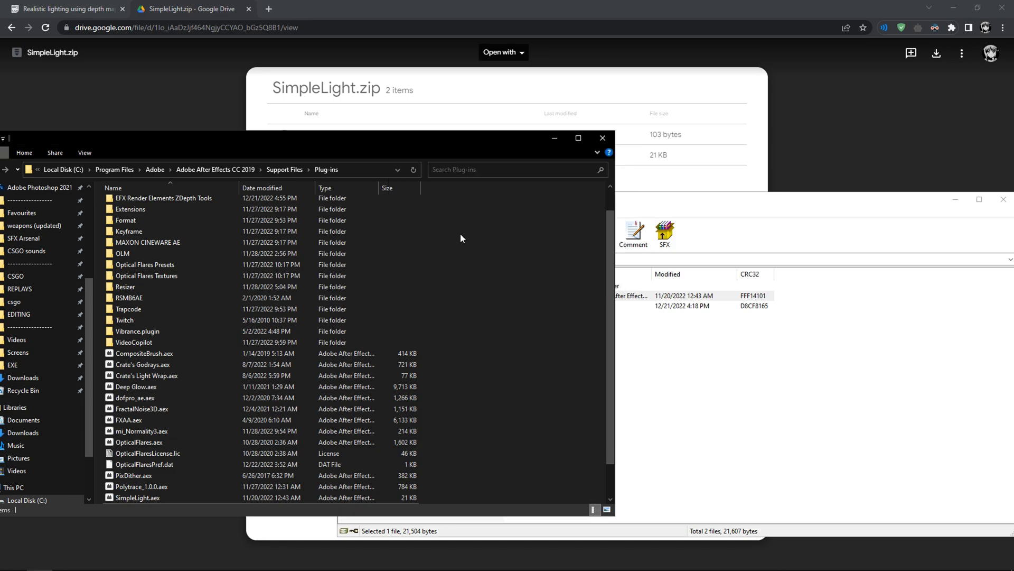
# - Close the Plug-ins folder, the WinRAR archive and the SimpleLight.zip Drive page
pyautogui.click(602, 139)
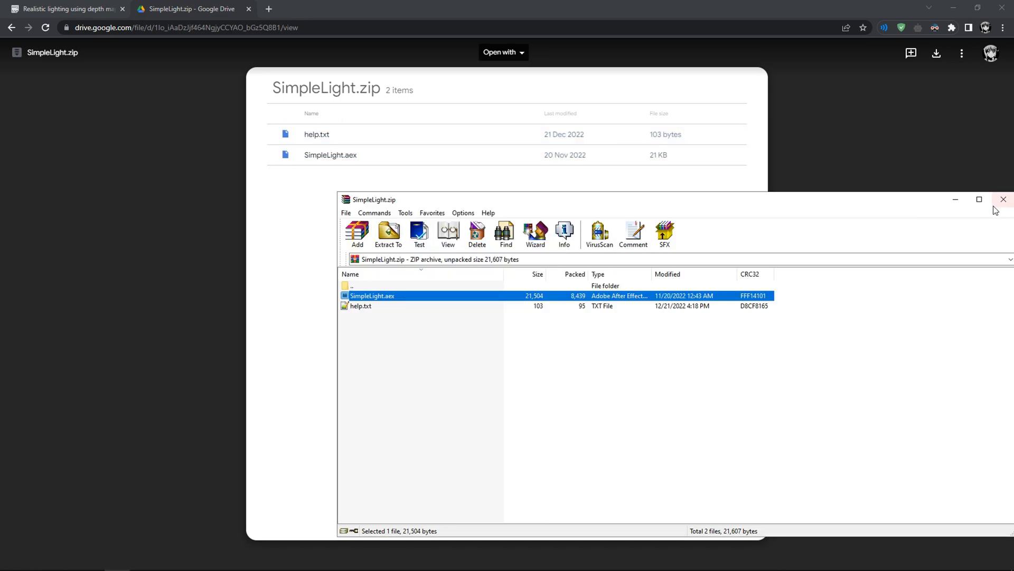
pyautogui.click(994, 203)
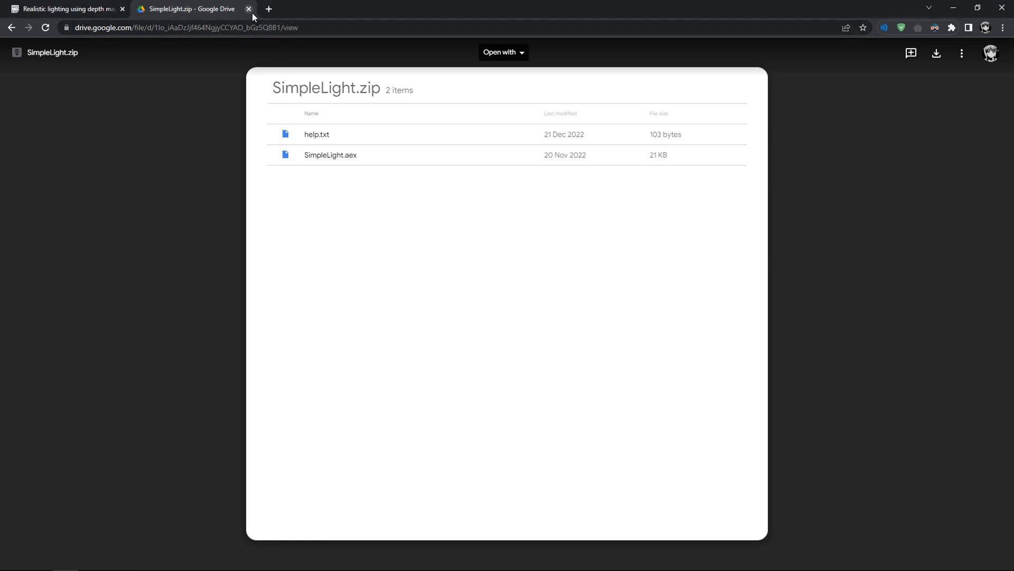
pyautogui.click(249, 9)
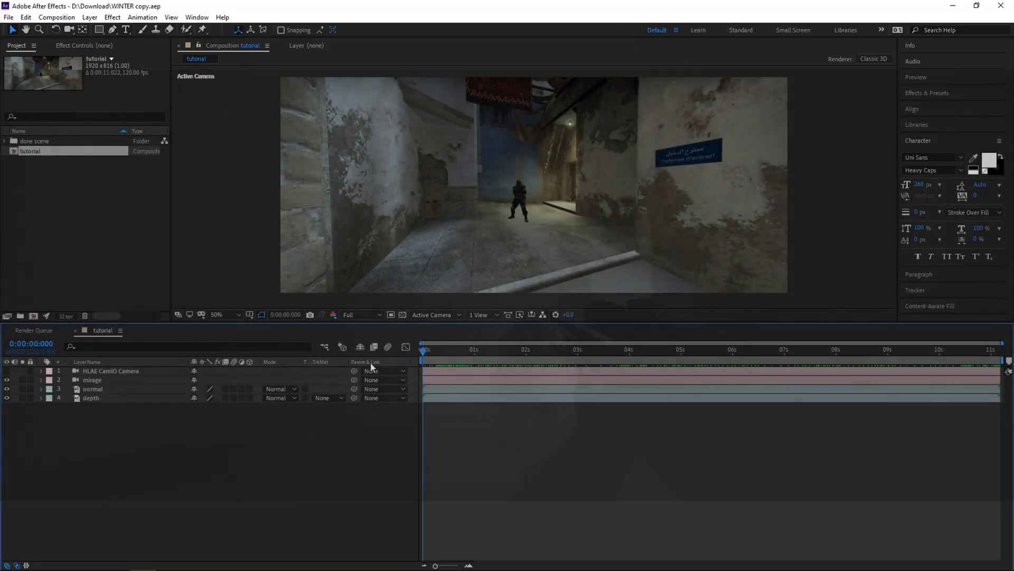
# - Inspect the HLAE CamIO Camera layer's Position, then bring up the timeline's new-layer menu
pyautogui.click(127, 379)
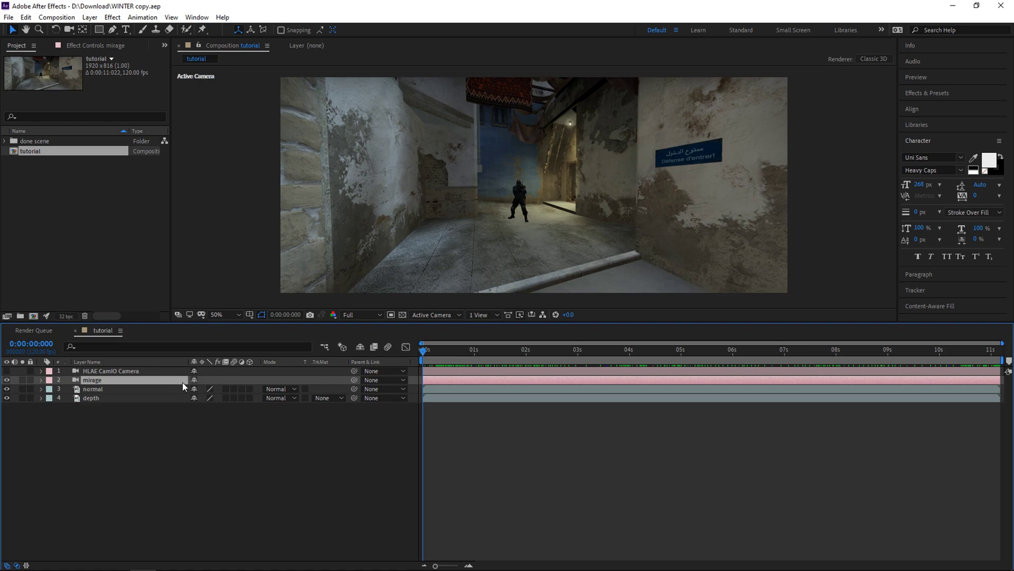
pyautogui.click(110, 370)
pyautogui.press('p')
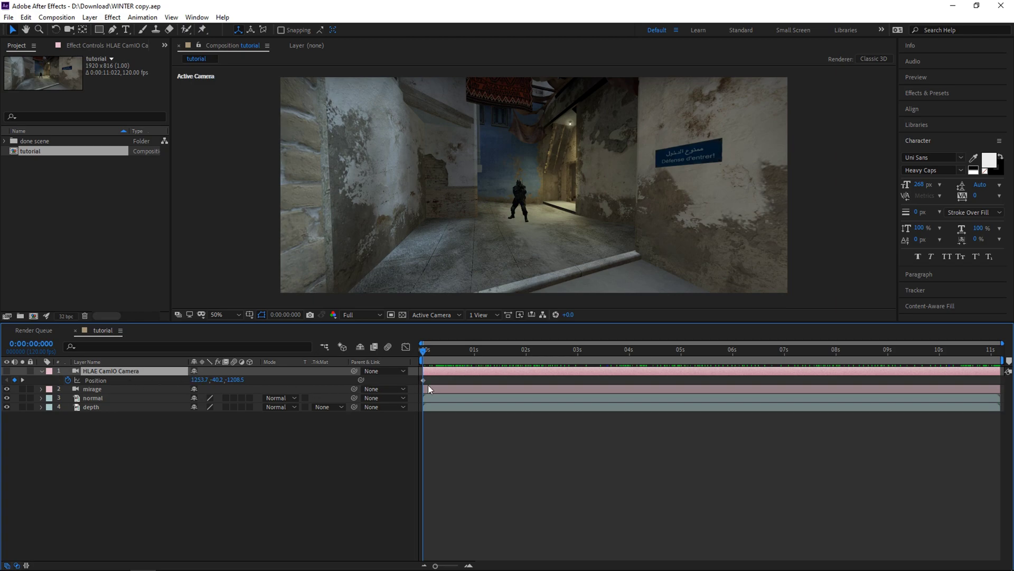
pyautogui.press('p')
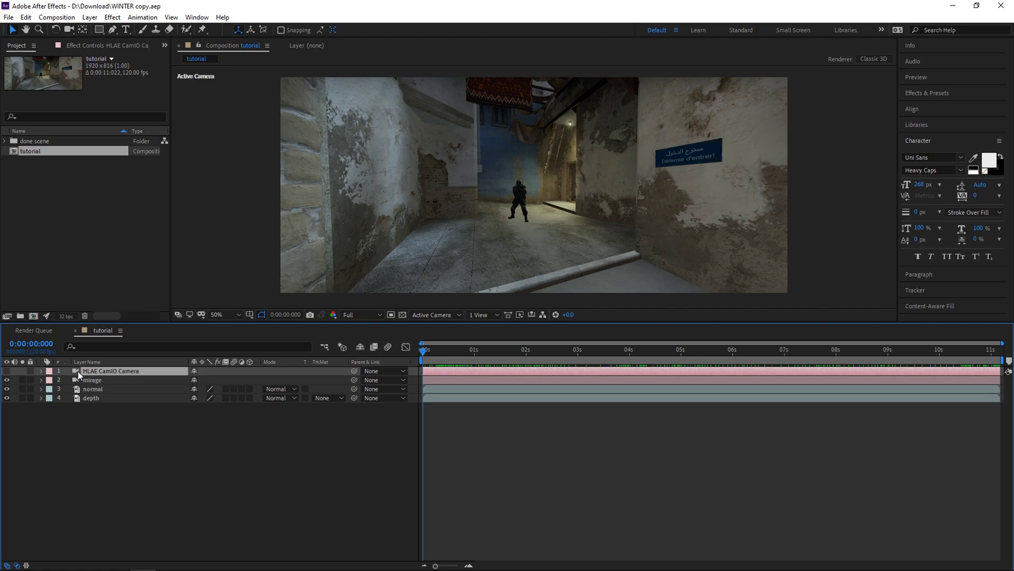
pyautogui.click(116, 429)
pyautogui.rightClick(88, 435)
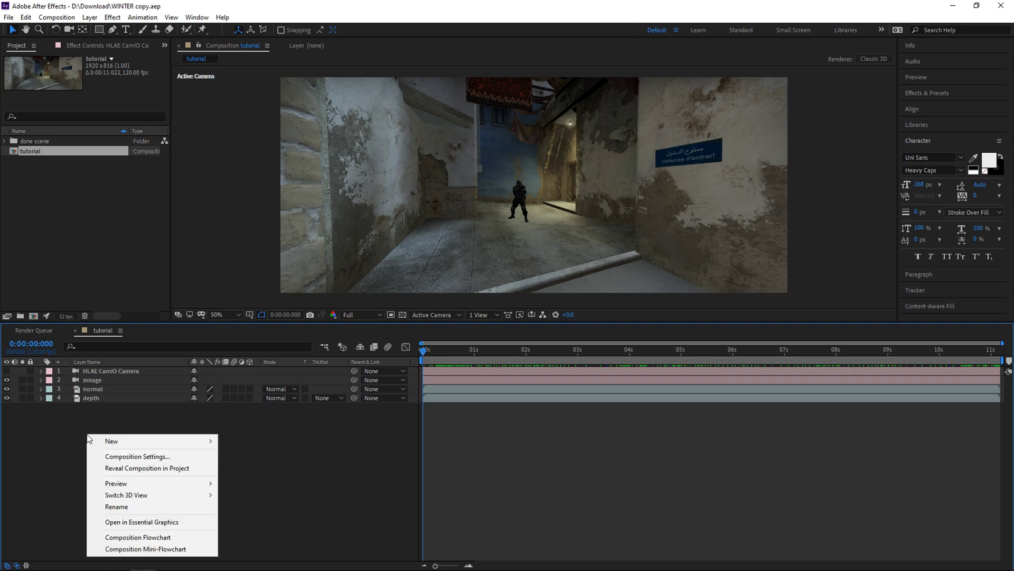
# - Create a Point light layer, Point Light 1, dismissing the 2D layers warning
pyautogui.moveTo(119, 440)
pyautogui.click(246, 479)
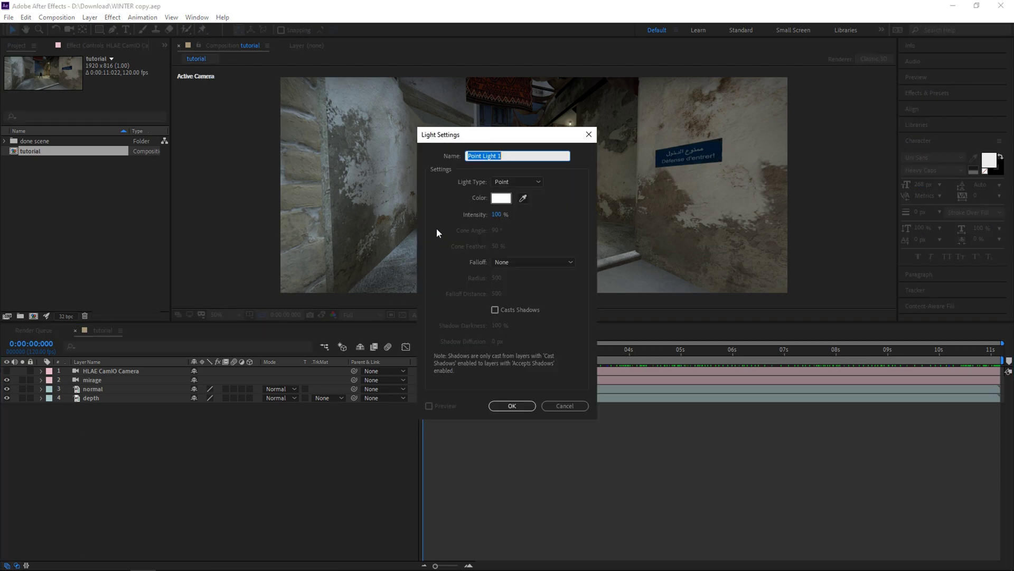
pyautogui.click(515, 182)
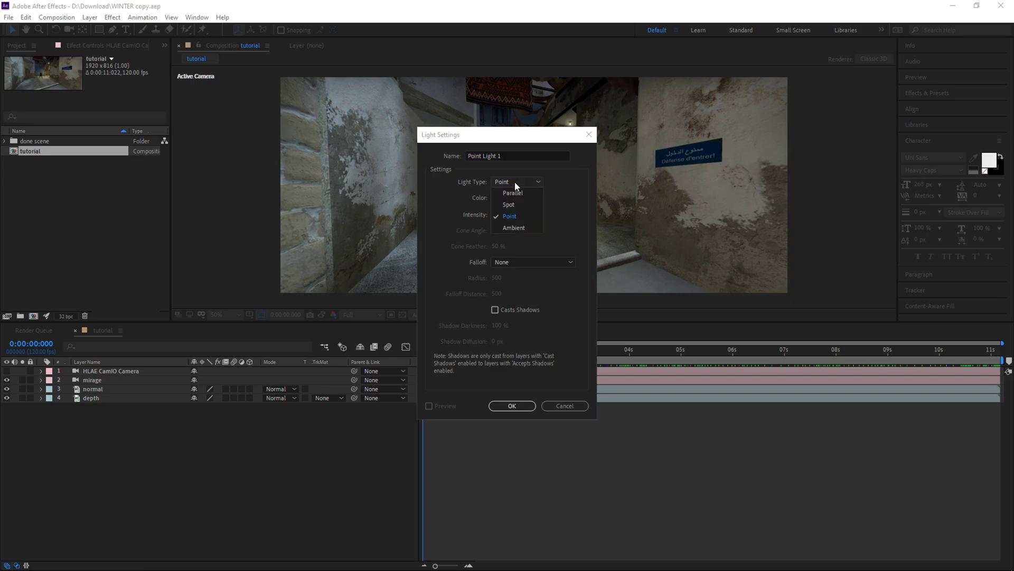
pyautogui.click(512, 217)
pyautogui.click(512, 406)
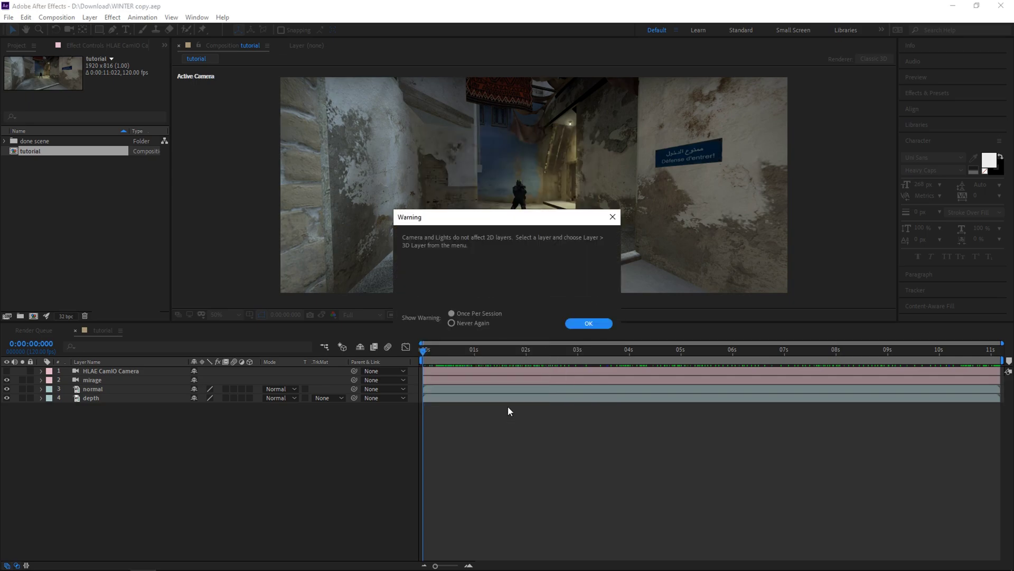
pyautogui.click(589, 321)
# - Give Point Light 1 the camera's Position, 1253.7, -40.2, -1208.5
pyautogui.keyDown('ctrl'); pyautogui.click(119, 379); pyautogui.keyUp('ctrl')
pyautogui.press('p')
pyautogui.click(78, 397)
pyautogui.hotkey('ctrl', 'c')
pyautogui.click(100, 379)
pyautogui.hotkey('ctrl', 'v')
# - Delete the HLAE CamIO Camera layer and scrub forward to check the footage
pyautogui.click(101, 389)
pyautogui.press('Delete')
pyautogui.moveTo(423, 350); pyautogui.dragTo(576, 355)
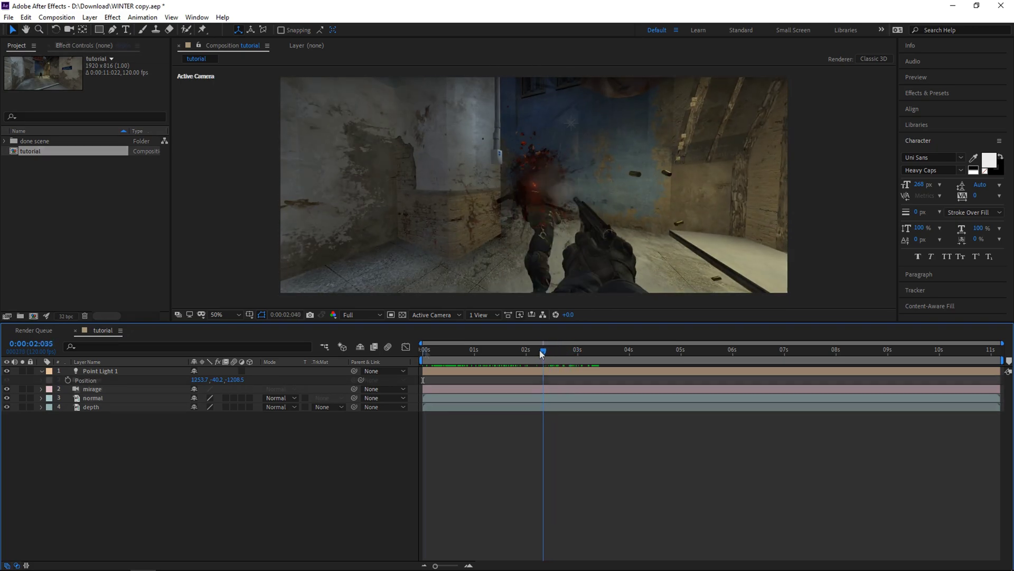
# - Duplicate the depth layer and move depth 2 to the top of the stack
pyautogui.moveTo(576, 355); pyautogui.dragTo(424, 350)
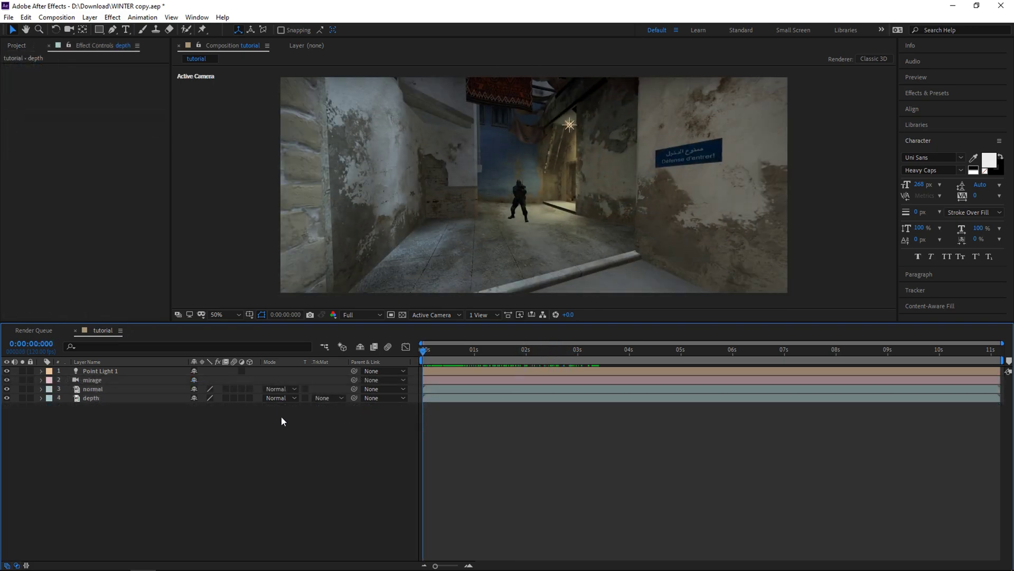
pyautogui.click(93, 398)
pyautogui.hotkey('ctrl', 'd')
pyautogui.moveTo(93, 397); pyautogui.dragTo(99, 371)
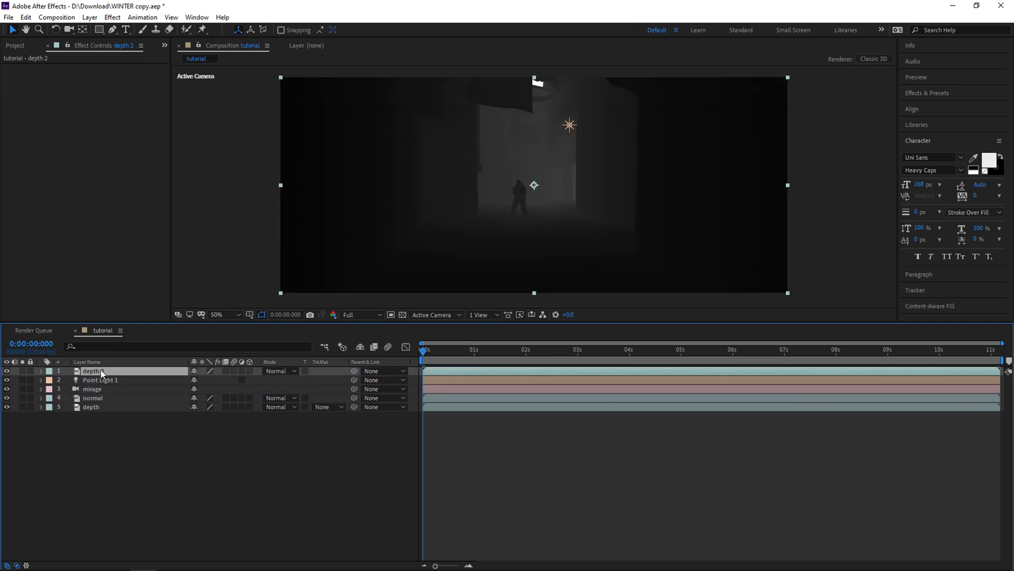
# - Apply SimpleLight to depth 2 with Black is near turned on
pyautogui.hotkey('ctrl', 'space')
pyautogui.write('sim')
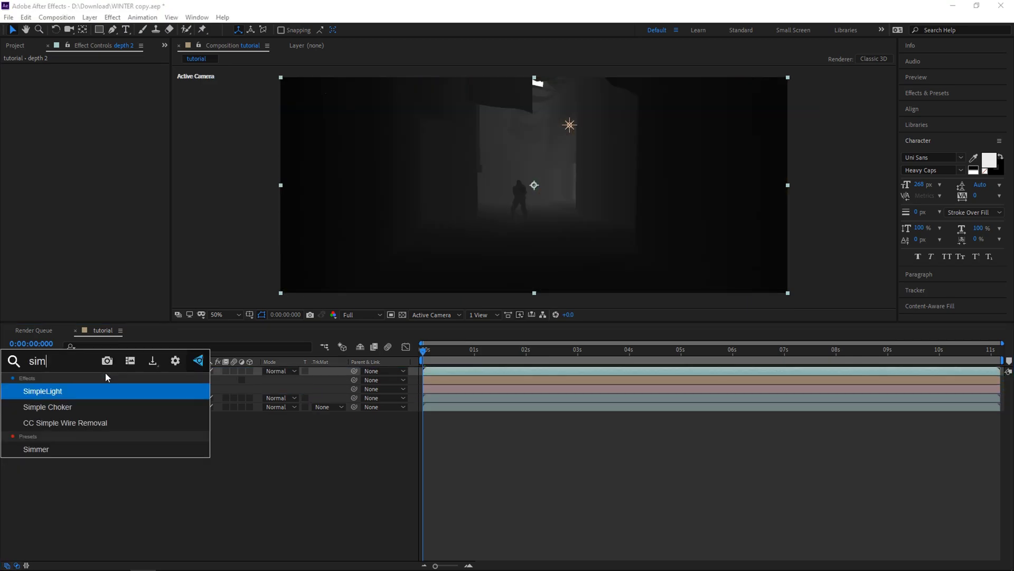
pyautogui.click(100, 391)
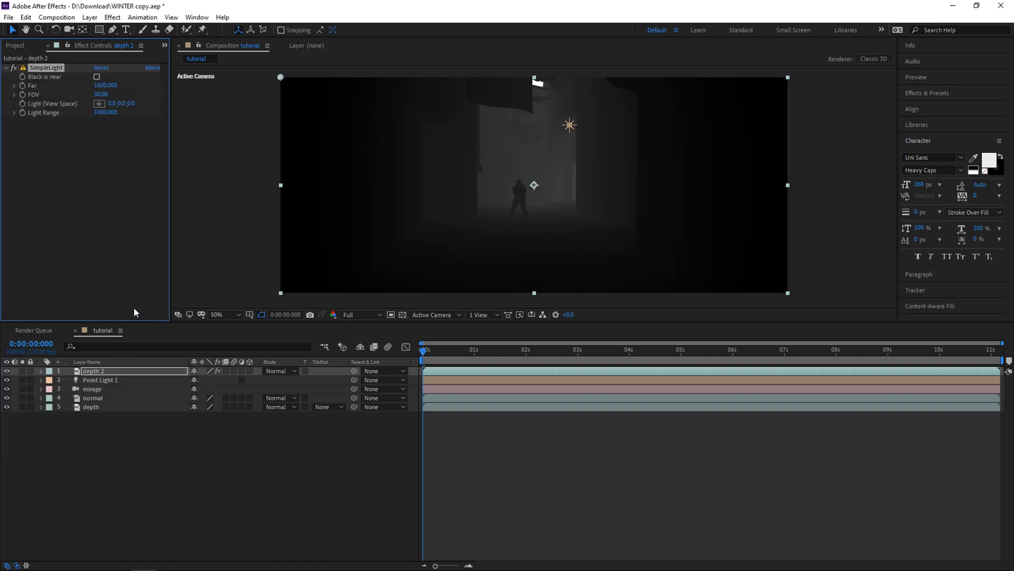
pyautogui.click(96, 77)
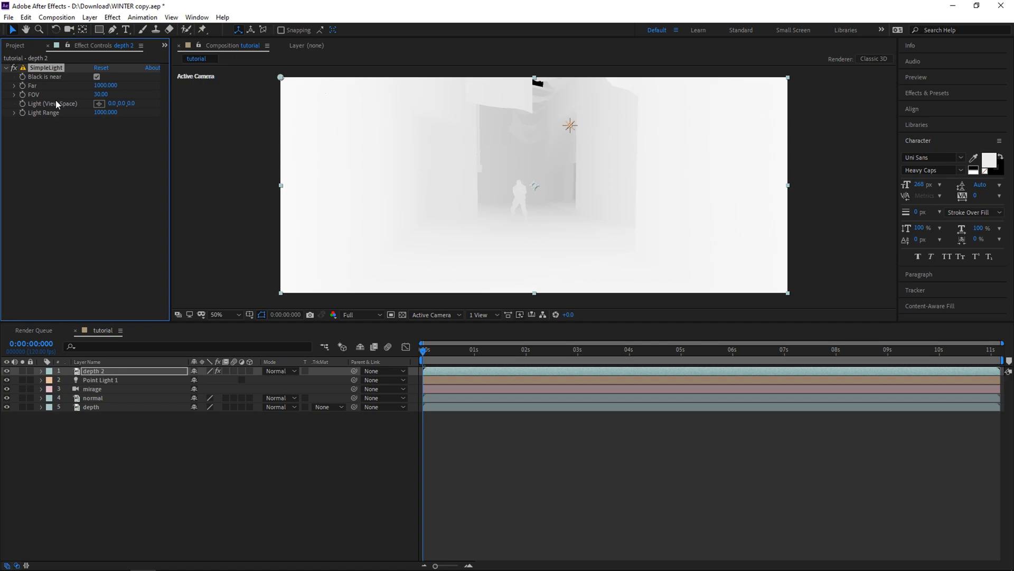
# - Drive Light (View Space) with the pasted expression, linked to Point Light 1
pyautogui.keyDown('alt'); pyautogui.click(24, 104); pyautogui.keyUp('alt')
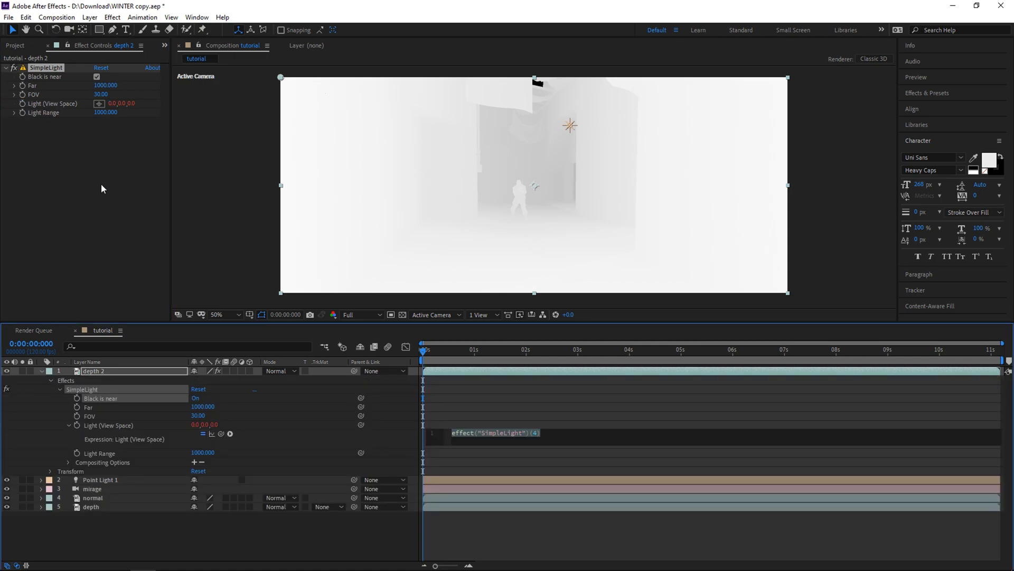
pyautogui.click(92, 559)
pyautogui.moveTo(402, 186); pyautogui.dragTo(184, 169)
pyautogui.click(143, 559)
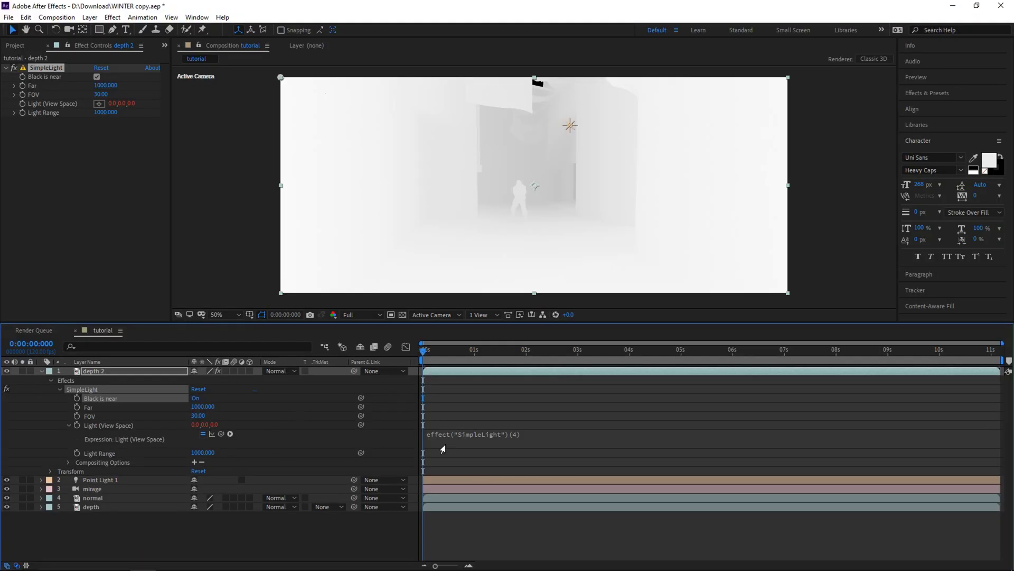
pyautogui.click(446, 449)
pyautogui.hotkey('ctrl', 'v')
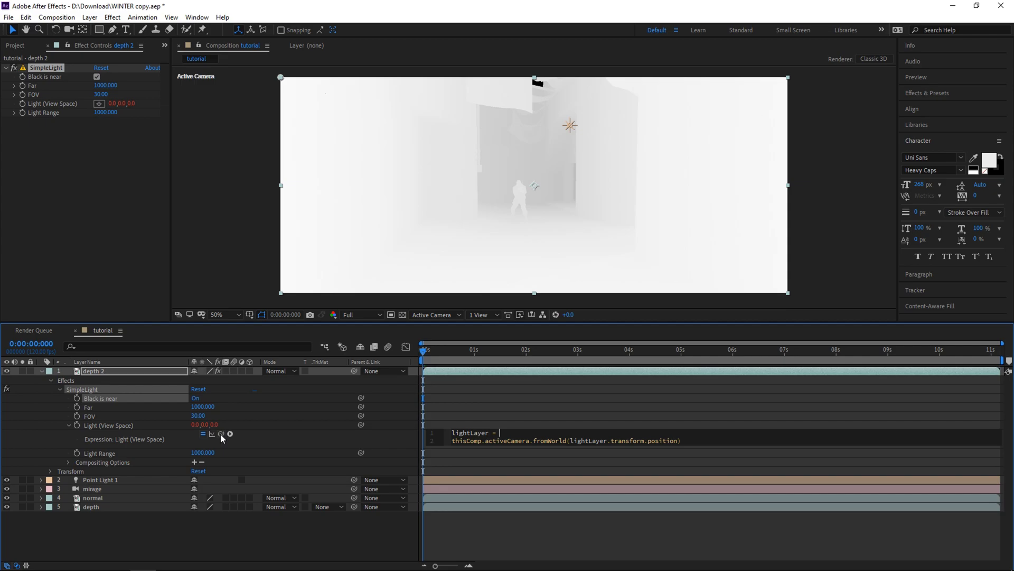
pyautogui.moveTo(221, 434); pyautogui.dragTo(105, 480)
pyautogui.click(518, 394)
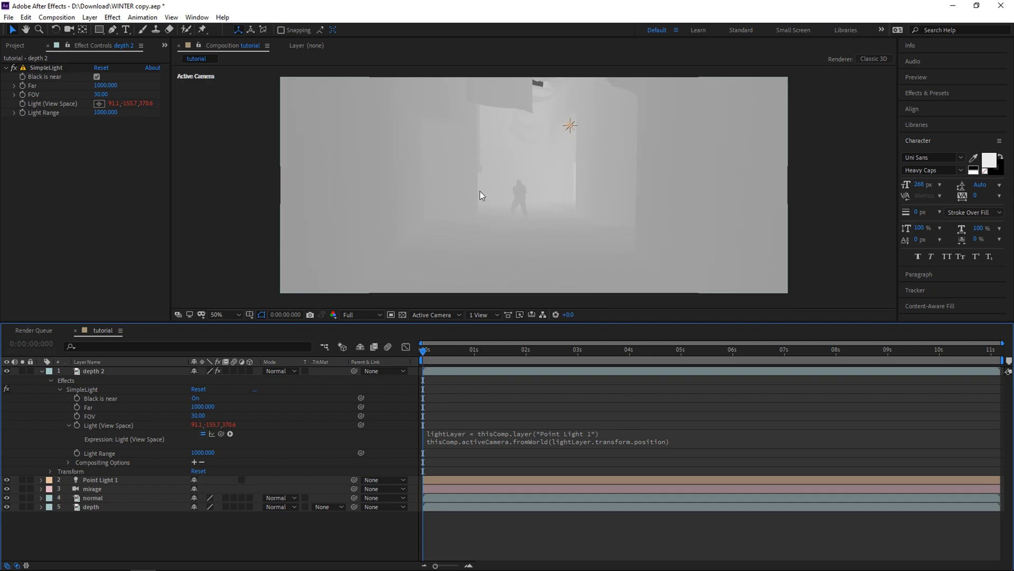
# - Lower depth 2's SimpleLight Light Range to about 320 and raise Far to 2330
pyautogui.moveTo(106, 116)
pyautogui.mouseDown()
pyautogui.moveTo(81, 120)
pyautogui.moveTo(179, 100)
pyautogui.moveTo(124, 104)
pyautogui.moveTo(169, 93)
pyautogui.mouseUp()
pyautogui.moveTo(435, 355); pyautogui.dragTo(465, 355)
pyautogui.moveTo(107, 85)
pyautogui.mouseDown()
pyautogui.moveTo(95, 89)
pyautogui.moveTo(124, 89)
pyautogui.mouseUp()
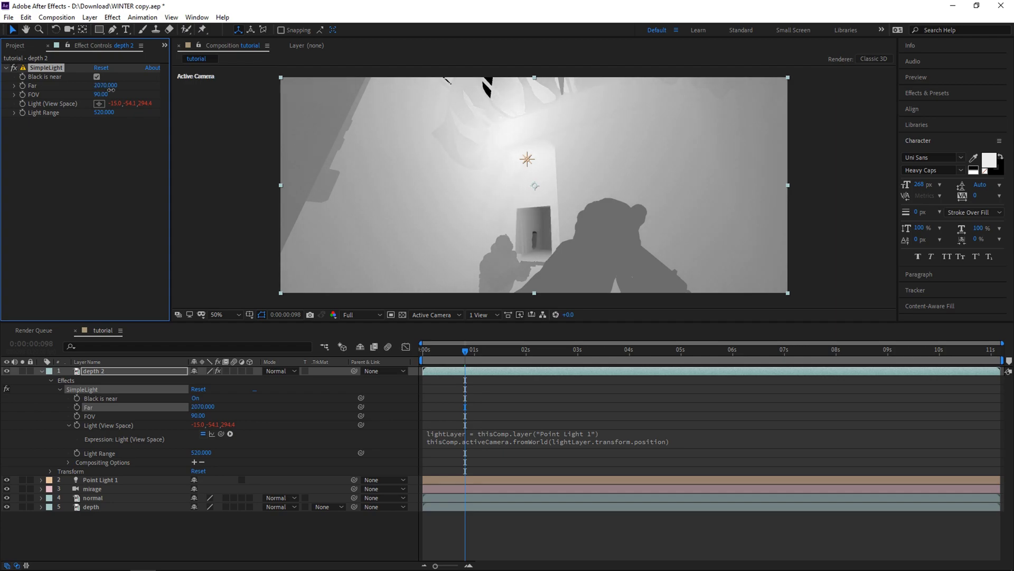
pyautogui.moveTo(105, 113); pyautogui.dragTo(93, 112)
# - Move Point Light 1 to 1272.6, 14.0, -1208.5 and collapse depth 2's properties
pyautogui.click(109, 481)
pyautogui.press('p')
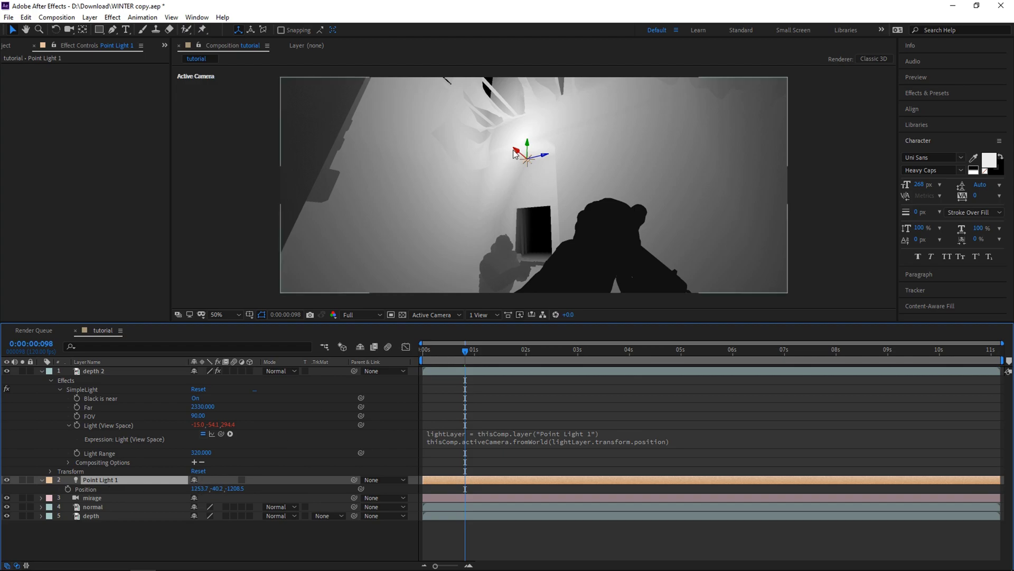
pyautogui.moveTo(518, 155); pyautogui.dragTo(522, 158)
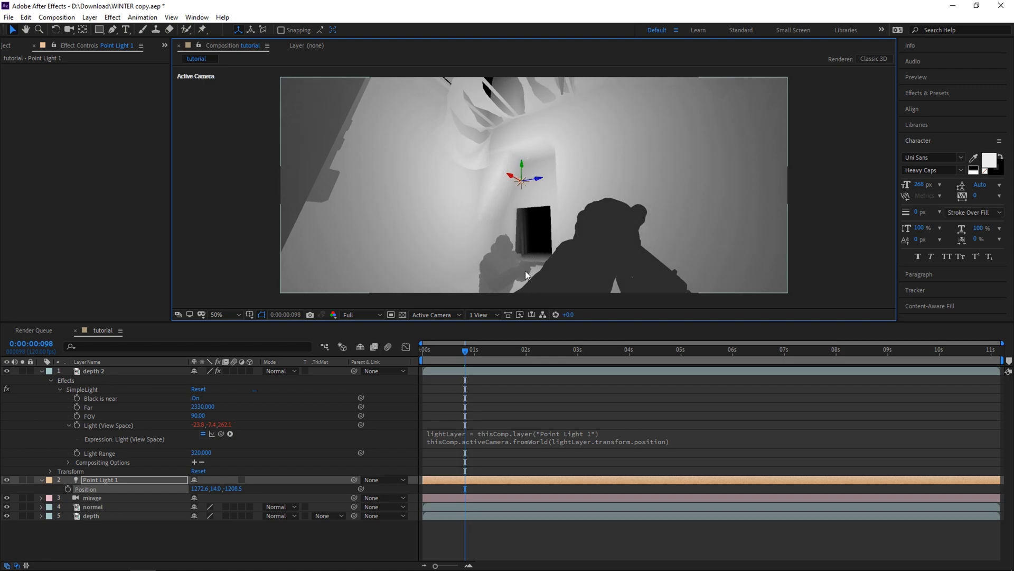
pyautogui.click(77, 372)
pyautogui.click(42, 371)
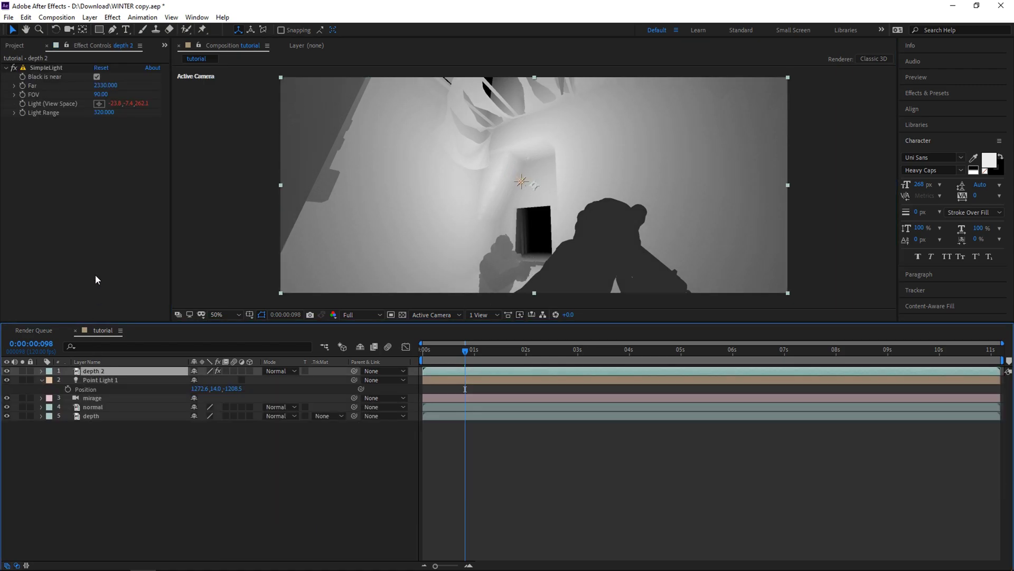
# - Apply Tint to depth 2 with Map White To set to light cyan 70FDFF
pyautogui.hotkey('ctrl', 'space')
pyautogui.write('tint')
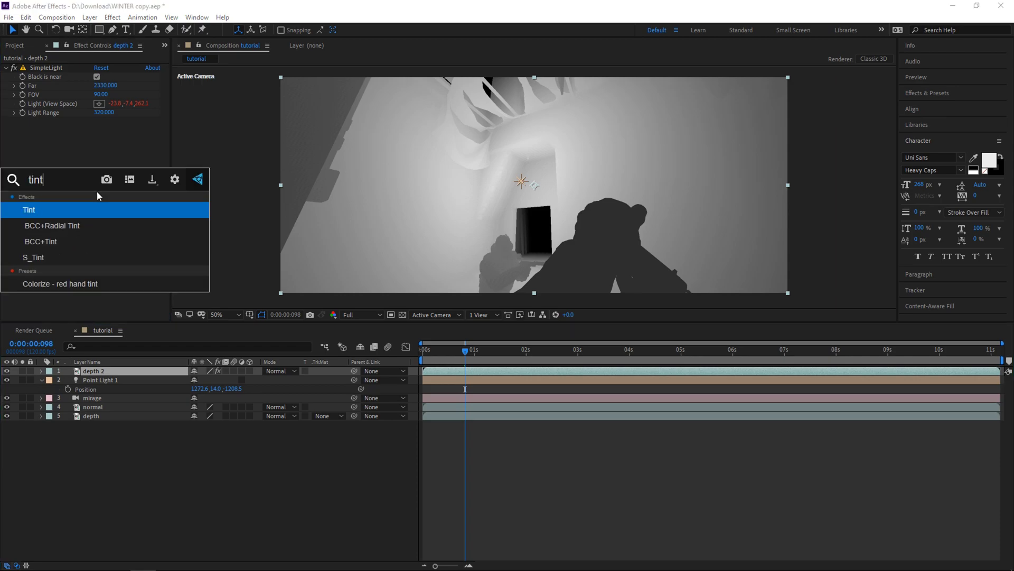
pyautogui.click(59, 205)
pyautogui.click(98, 140)
pyautogui.click(265, 222)
pyautogui.moveTo(265, 222); pyautogui.dragTo(266, 220)
pyautogui.moveTo(210, 169); pyautogui.dragTo(192, 141)
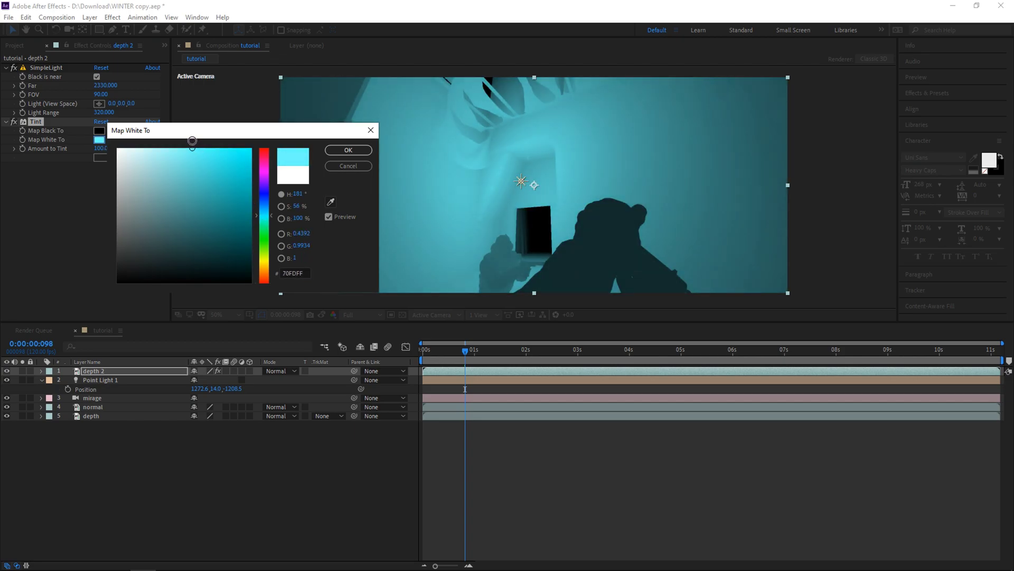
pyautogui.click(348, 151)
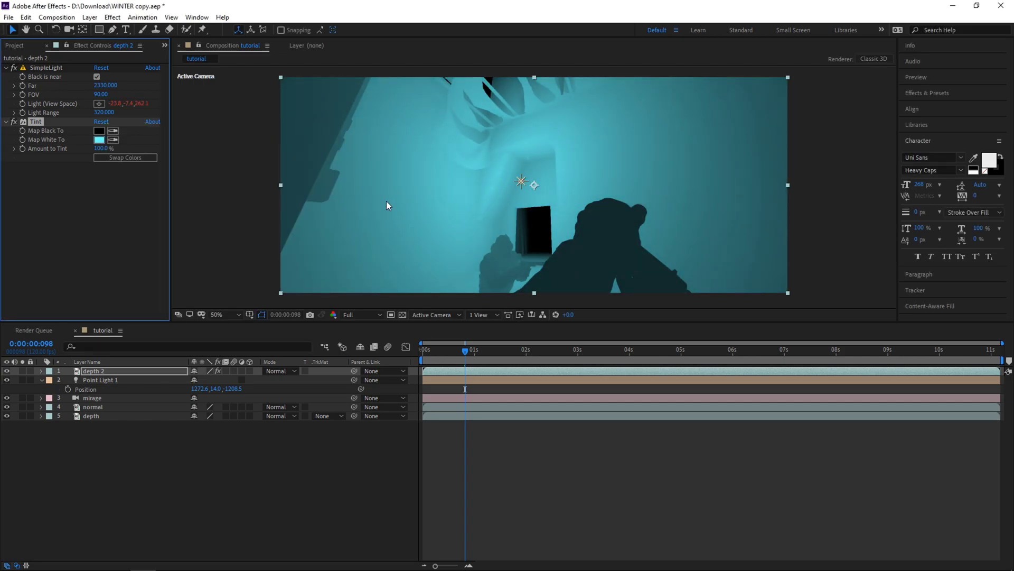
pyautogui.click(41, 380)
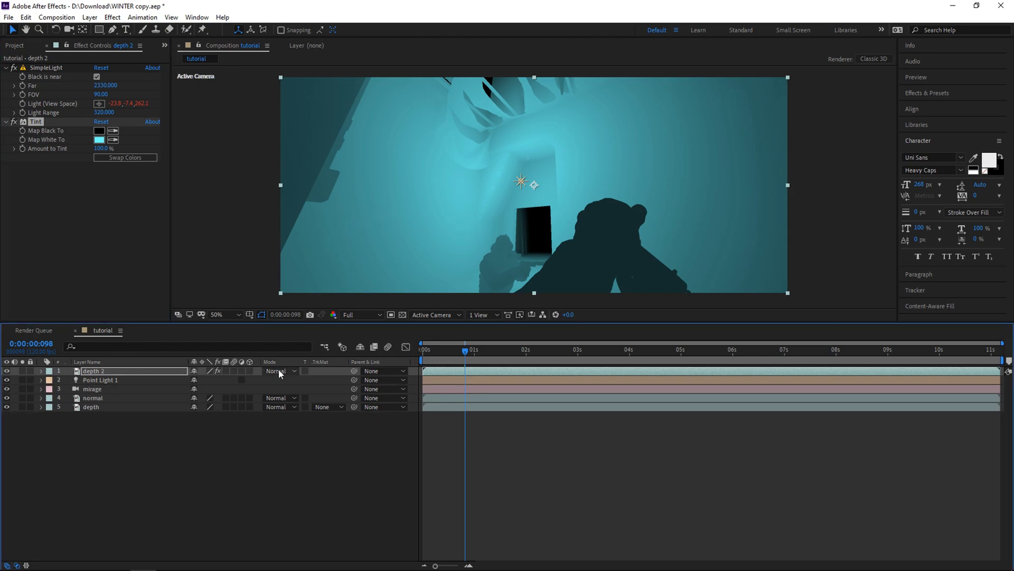
# - Set depth 2's blending mode to Color Dodge and preview the cyan-lit frames
pyautogui.click(280, 371)
pyautogui.click(323, 254)
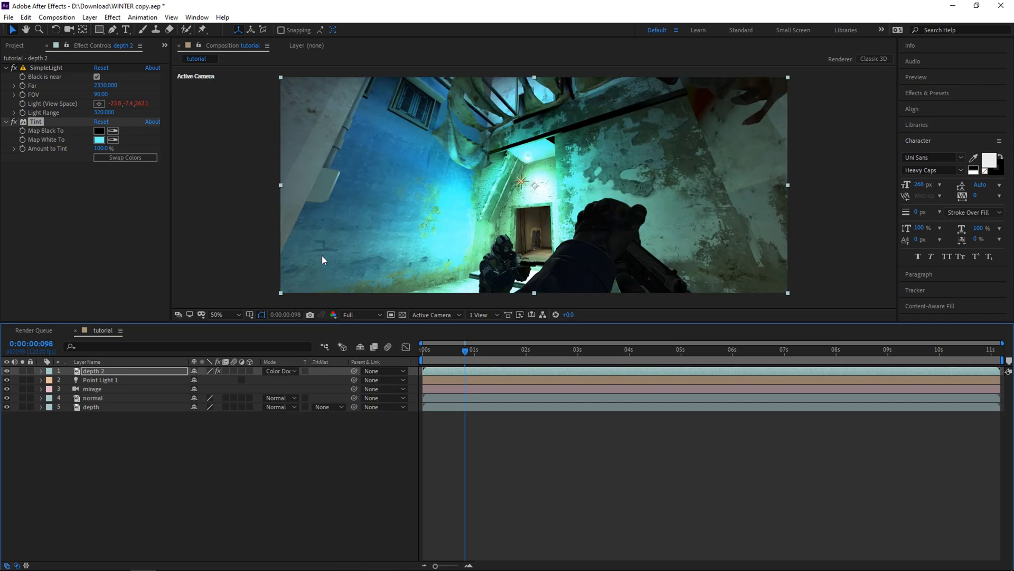
pyautogui.moveTo(468, 352)
pyautogui.mouseDown()
pyautogui.moveTo(432, 359)
pyautogui.moveTo(564, 370)
pyautogui.mouseUp()
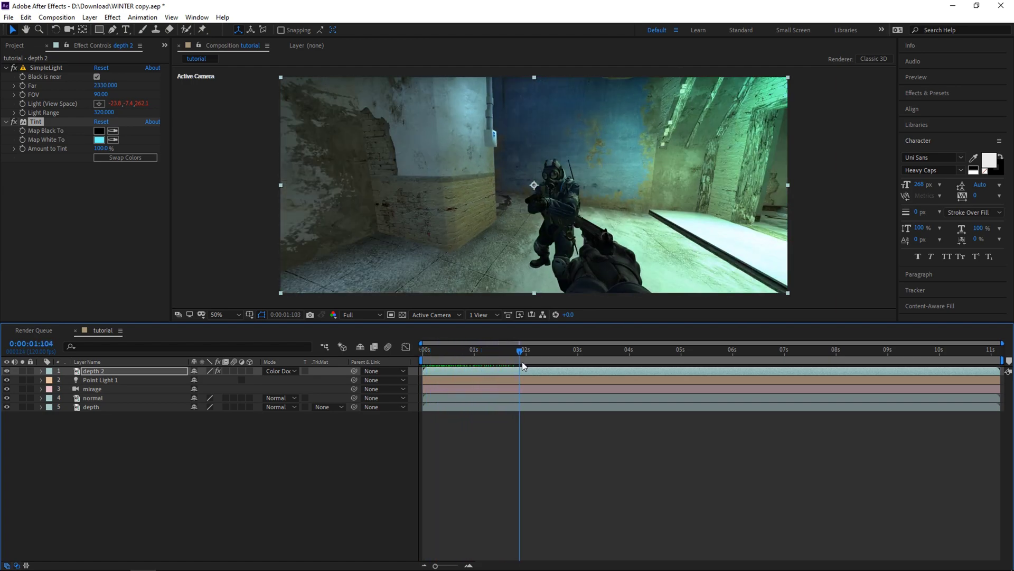
pyautogui.moveTo(563, 370); pyautogui.dragTo(594, 369)
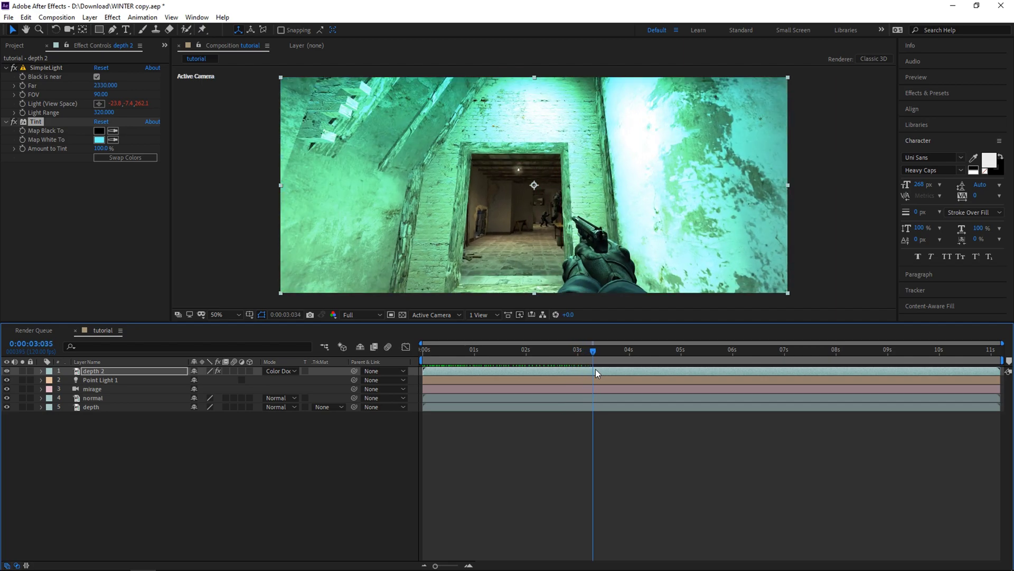
pyautogui.press('Home')
pyautogui.click(97, 400)
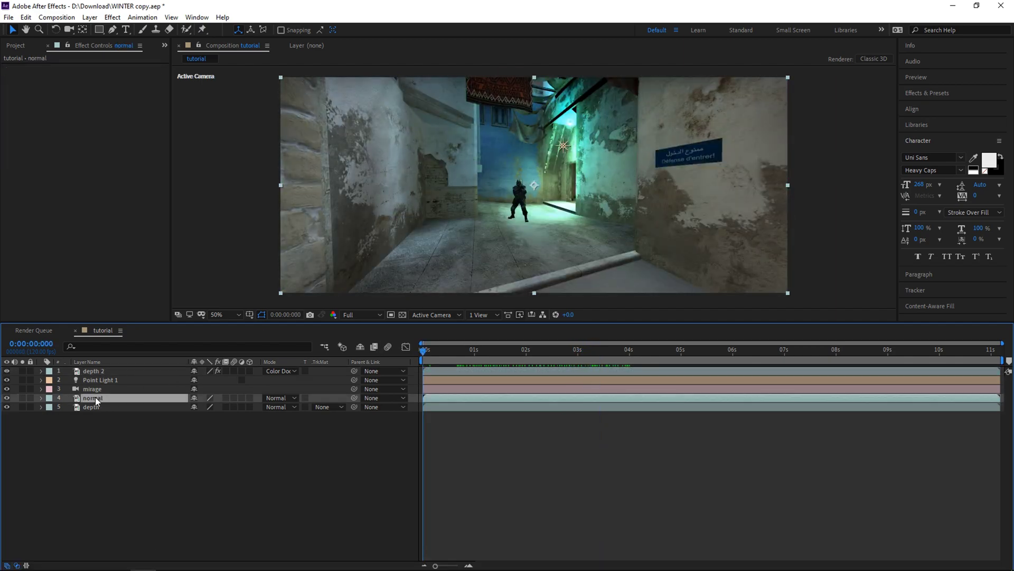
# - Solo the normal layer and add an Exposure effect set to -4.00
pyautogui.click(22, 397)
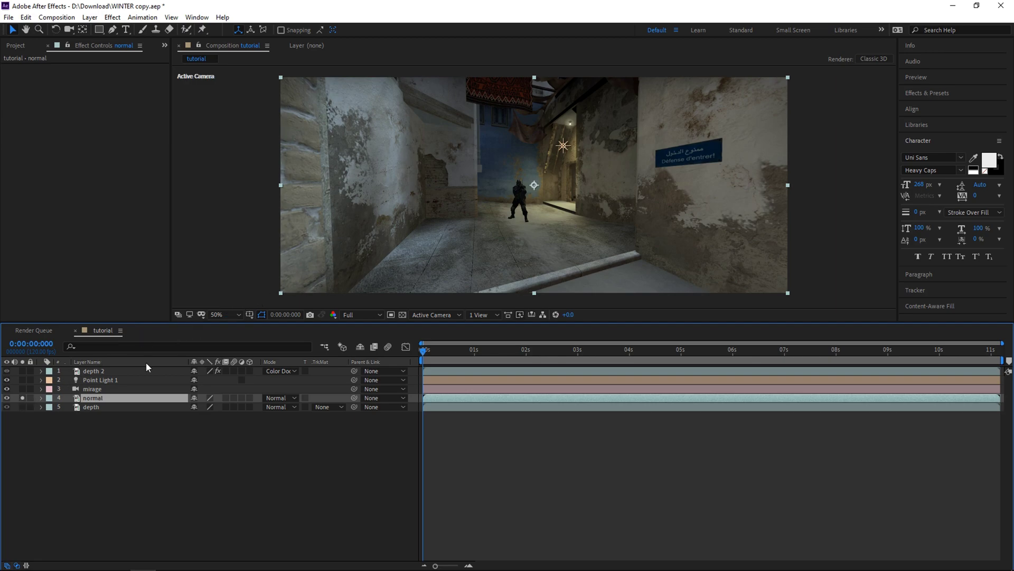
pyautogui.hotkey('ctrl', 'space')
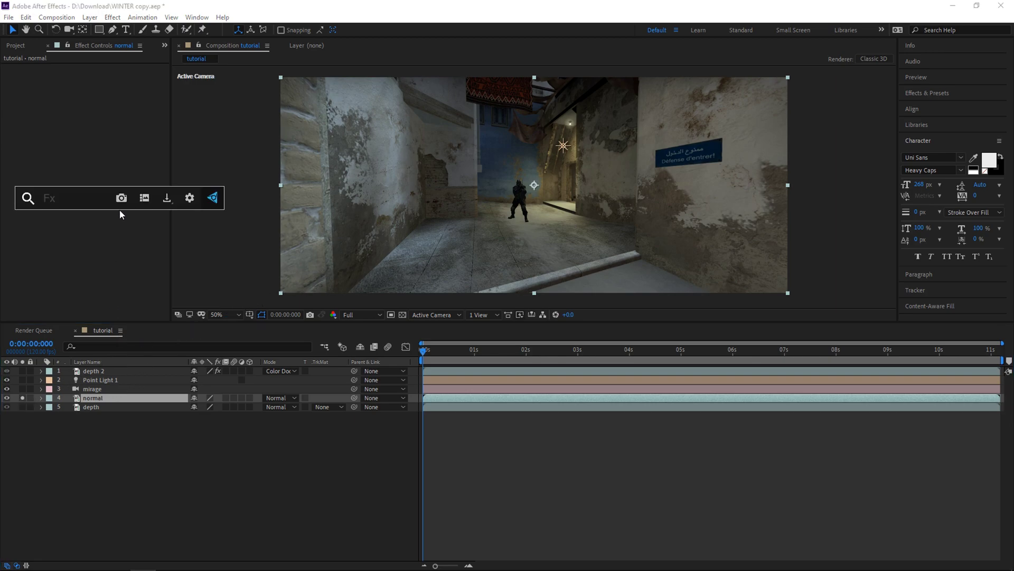
pyautogui.write('exp')
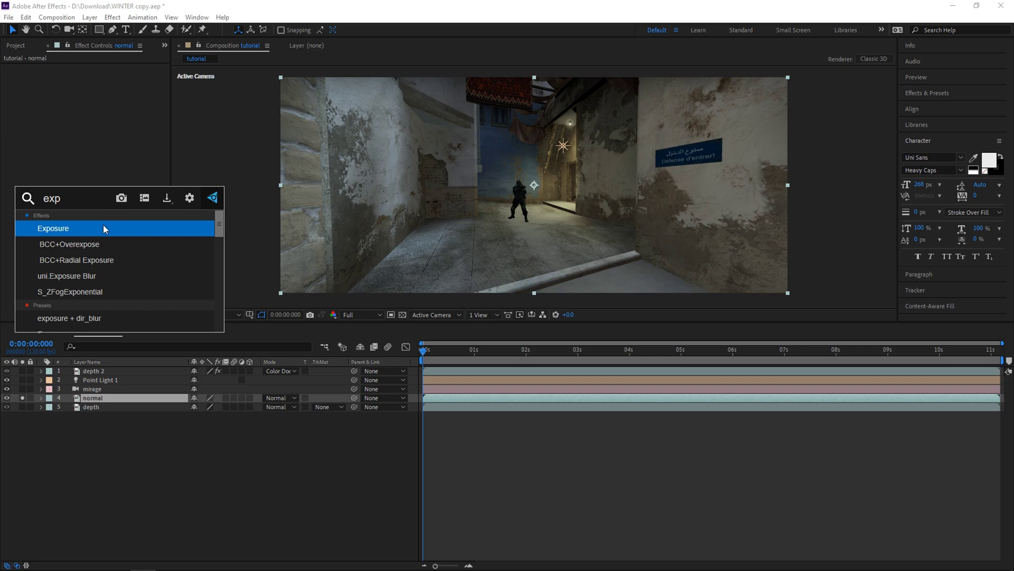
pyautogui.click(103, 224)
pyautogui.moveTo(99, 95); pyautogui.dragTo(9, 107)
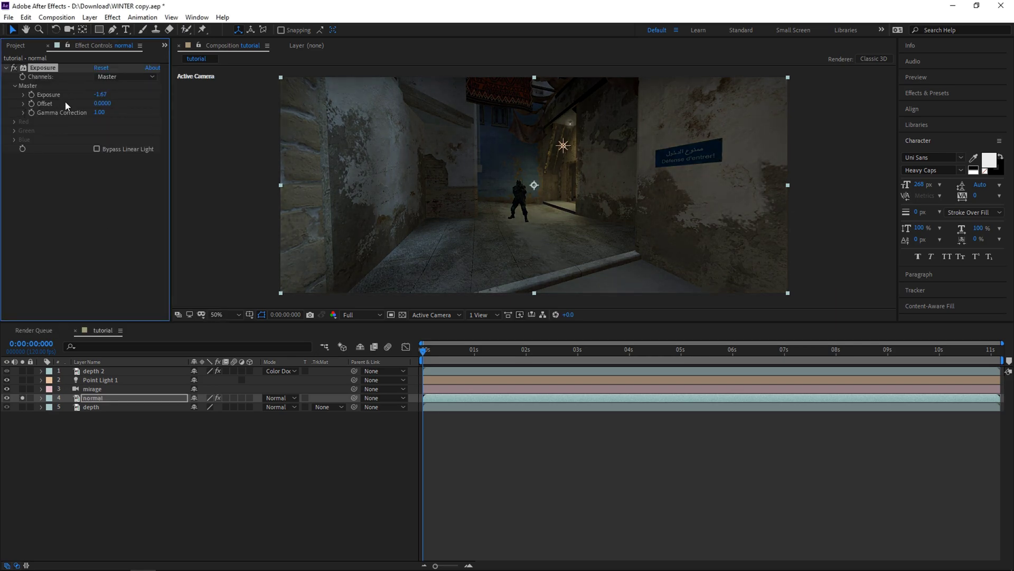
pyautogui.click(100, 94)
pyautogui.write('-4')
pyautogui.press('Return')
pyautogui.moveTo(427, 350); pyautogui.dragTo(432, 354)
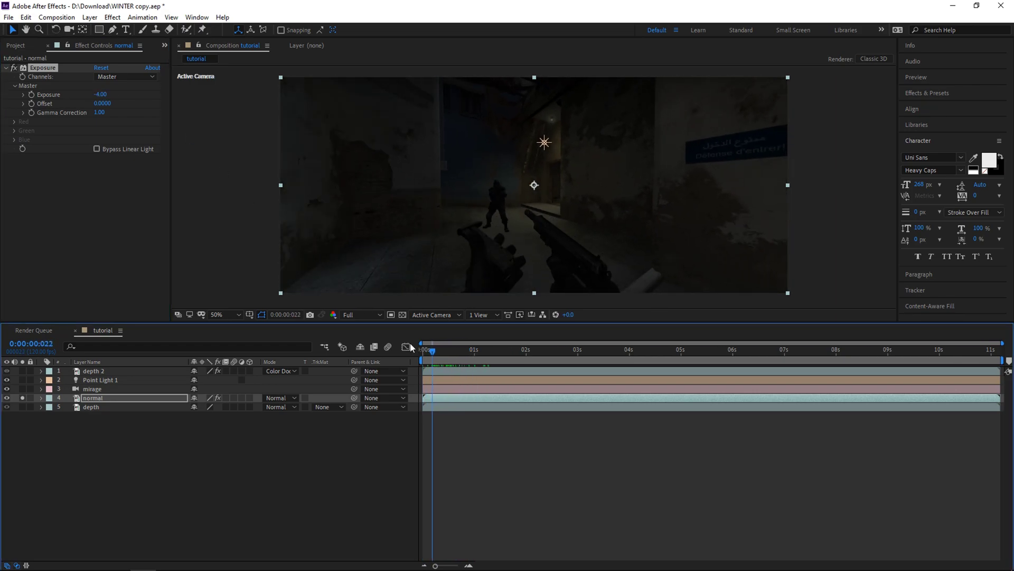
pyautogui.click(119, 213)
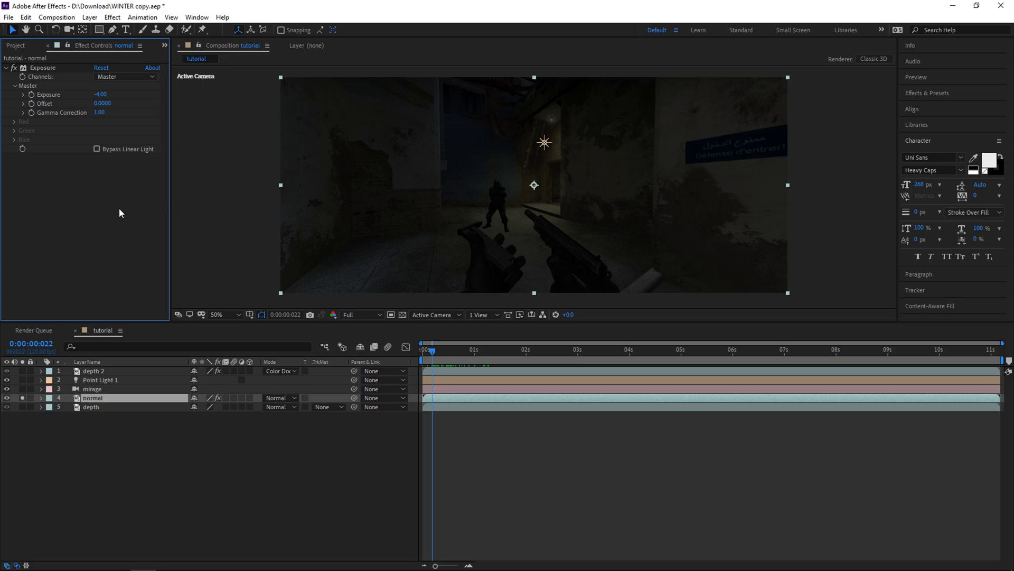
# - Add a Curves effect to the normal layer and collapse the Curves and Exposure settings
pyautogui.hotkey('ctrl', 'space')
pyautogui.write('curves')
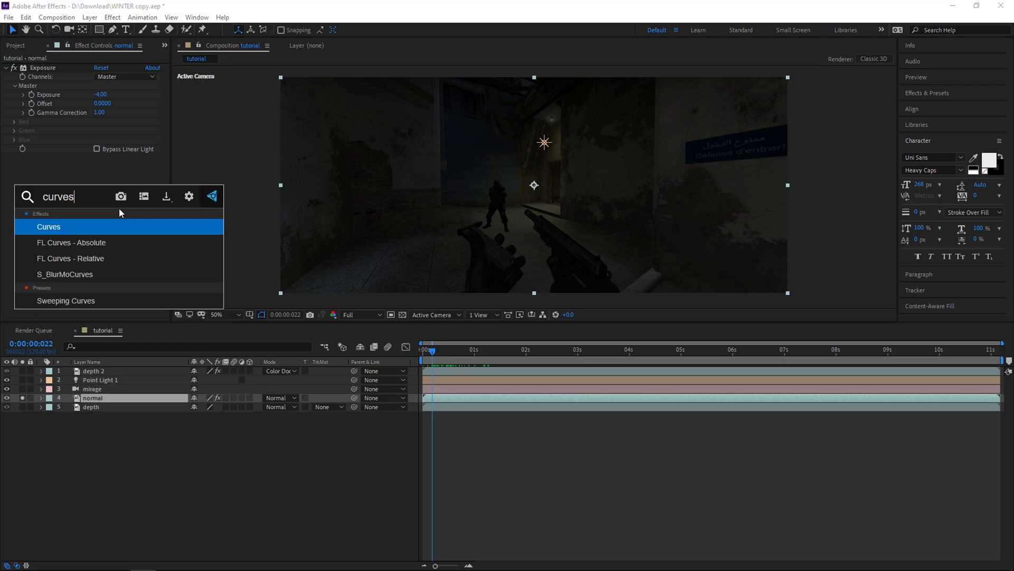
pyautogui.press('Return')
pyautogui.moveTo(26, 280); pyautogui.dragTo(24, 280)
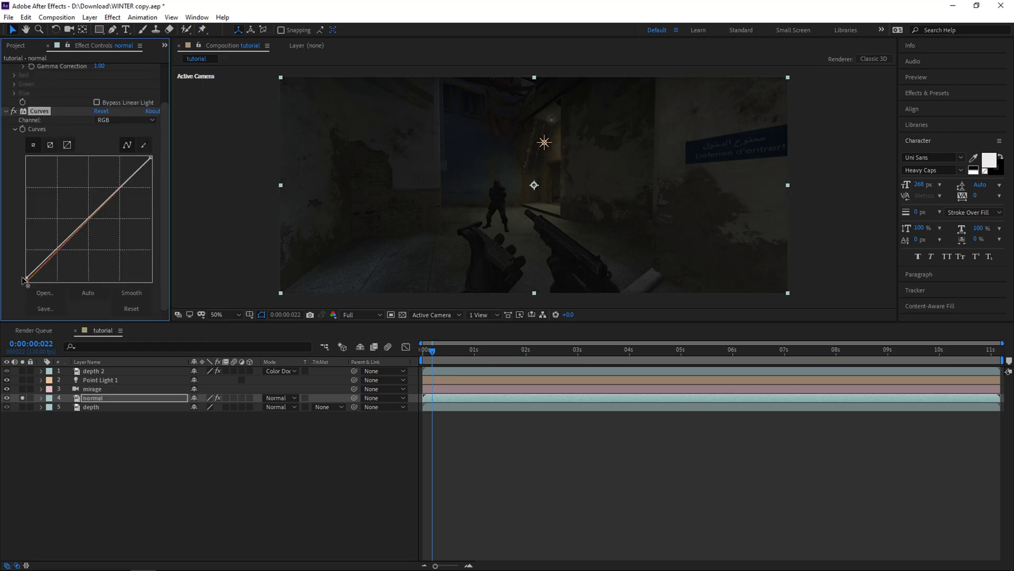
pyautogui.click(6, 111)
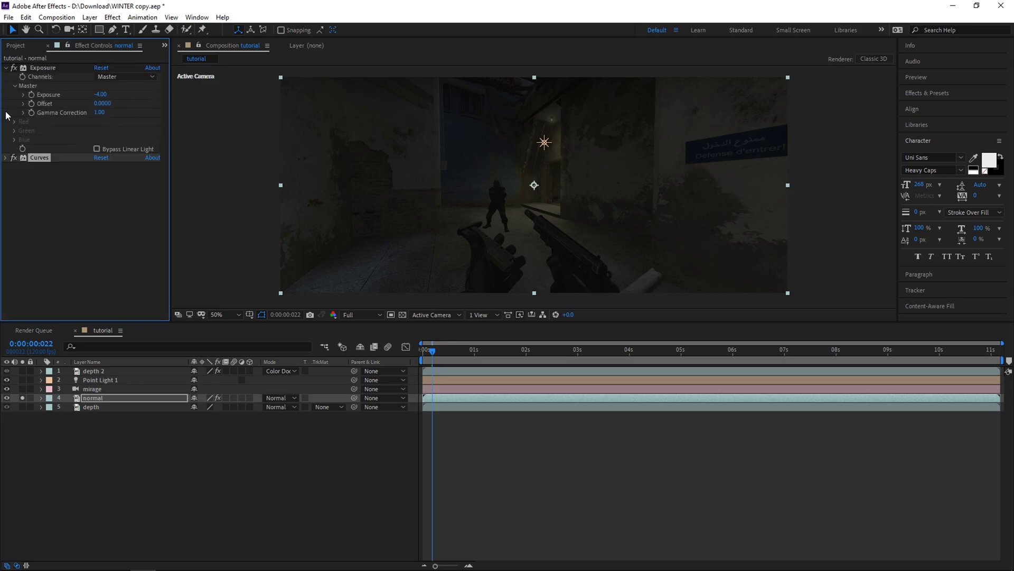
pyautogui.click(6, 68)
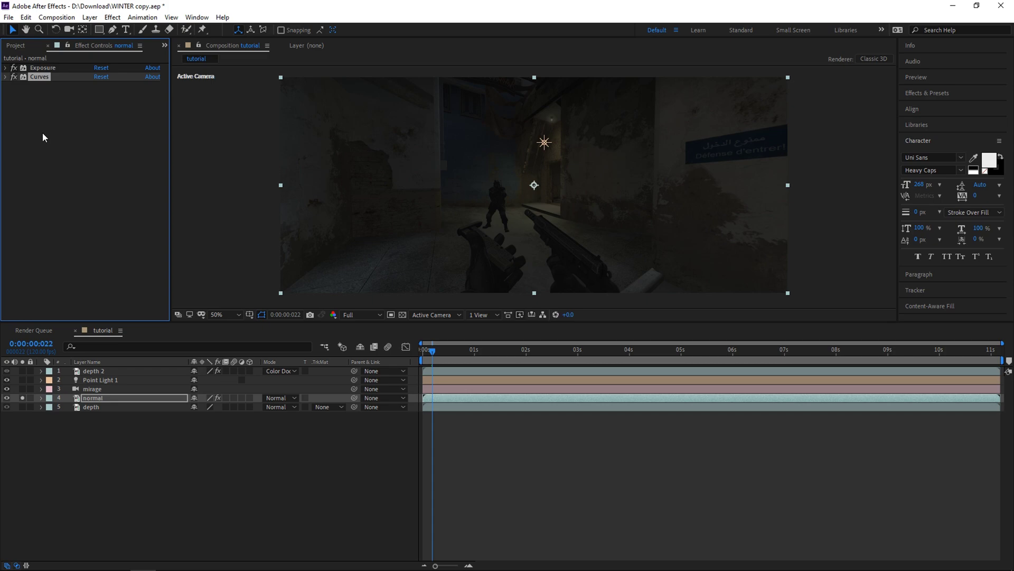
pyautogui.click(43, 136)
# - Add Curves 2 and raise its Blue channel curve to cool the footage
pyautogui.hotkey('ctrl', 'space')
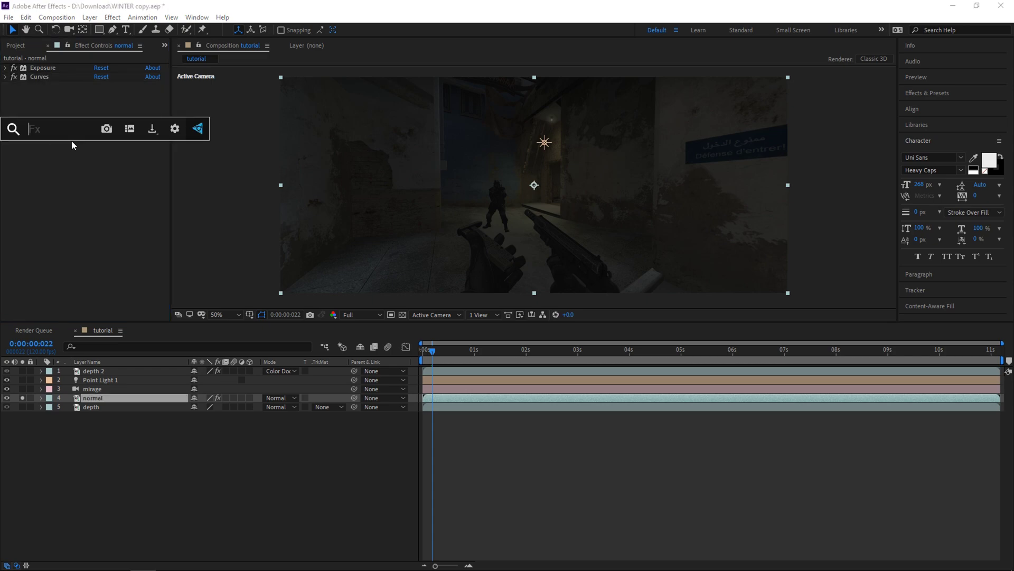
pyautogui.write('curves')
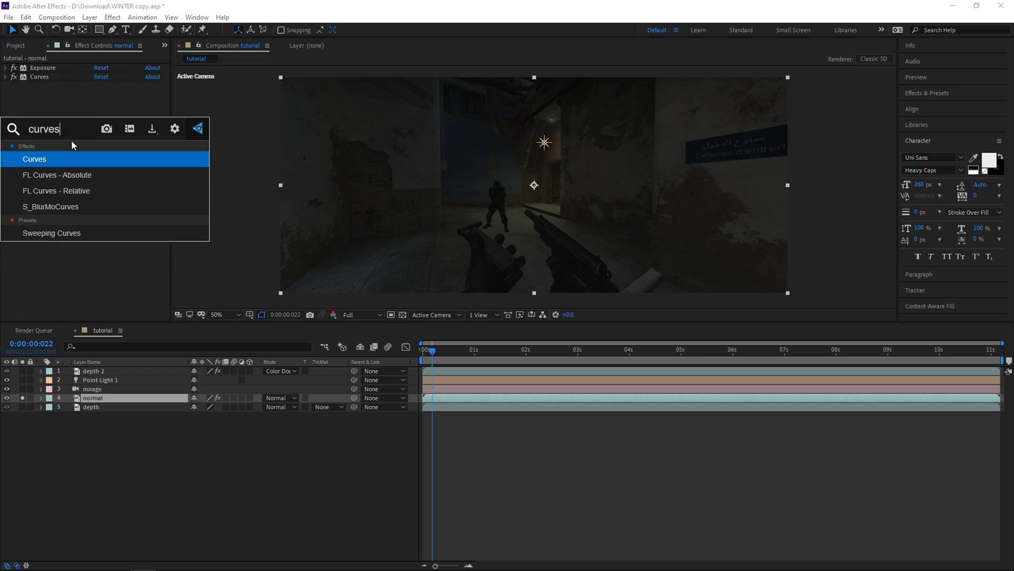
pyautogui.press('Return')
pyautogui.click(125, 95)
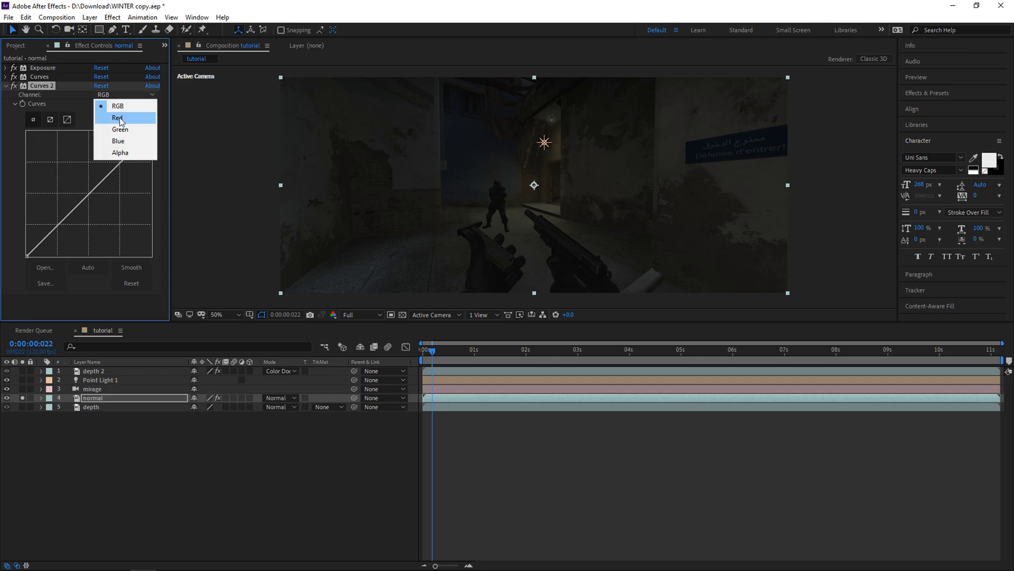
pyautogui.click(121, 139)
pyautogui.moveTo(88, 193); pyautogui.dragTo(85, 184)
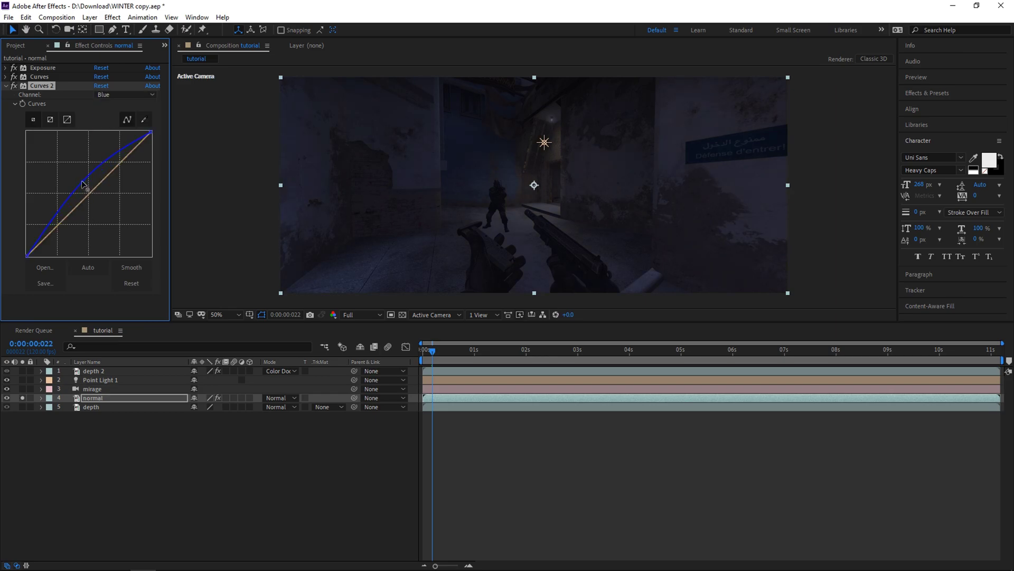
pyautogui.click(7, 86)
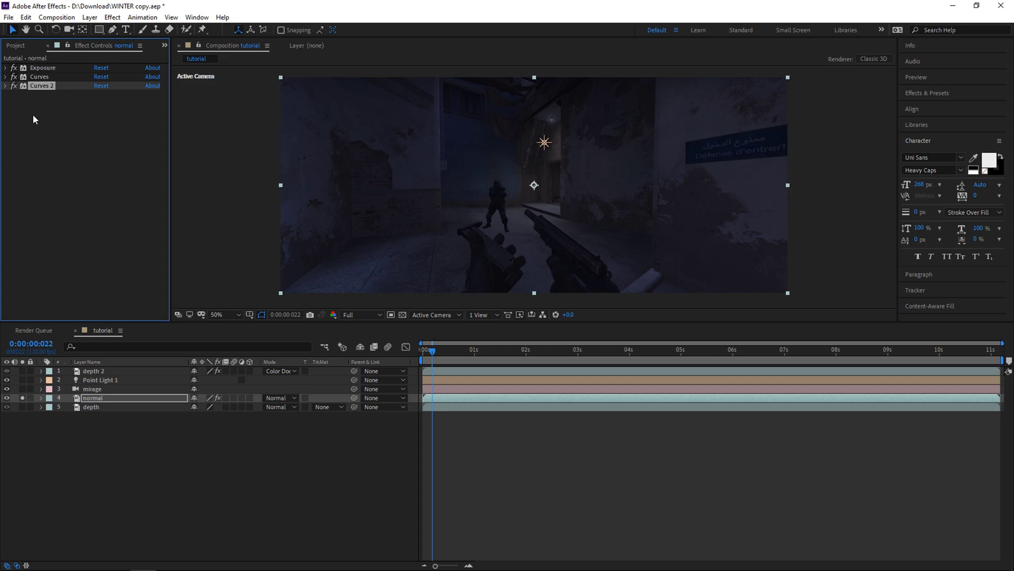
pyautogui.click(55, 142)
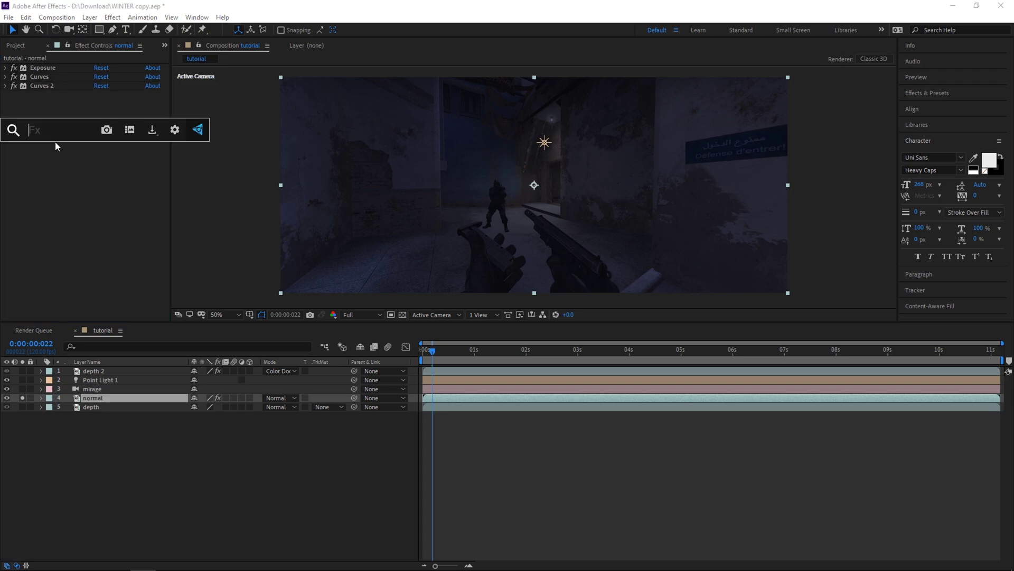
# - Add Hue/Saturation with Master Saturation -40, unsolo the normal layer and preview the composite
pyautogui.write('hue')
pyautogui.click(57, 165)
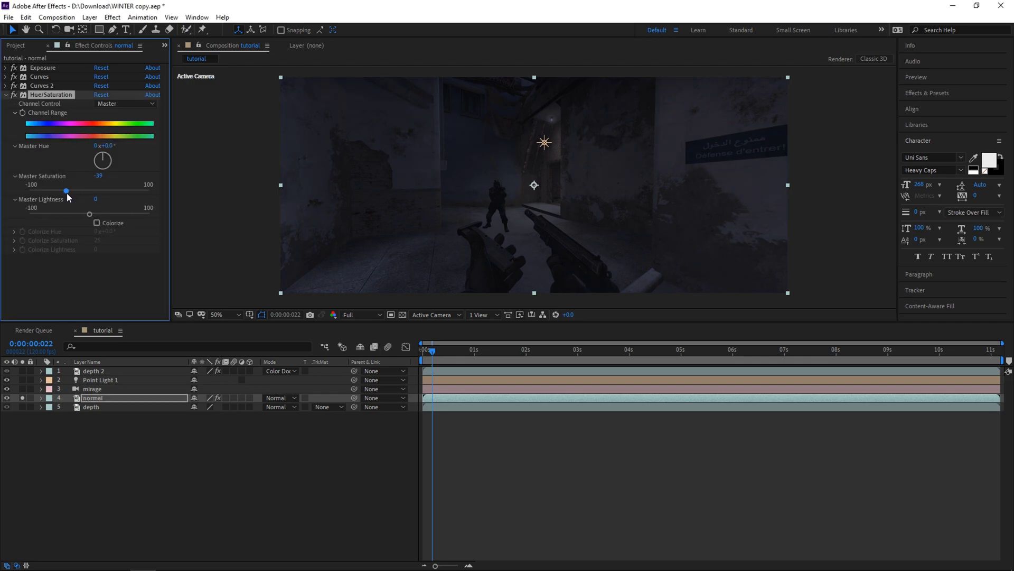
pyautogui.moveTo(443, 351)
pyautogui.mouseDown()
pyautogui.moveTo(812, 377)
pyautogui.moveTo(411, 369)
pyautogui.mouseUp()
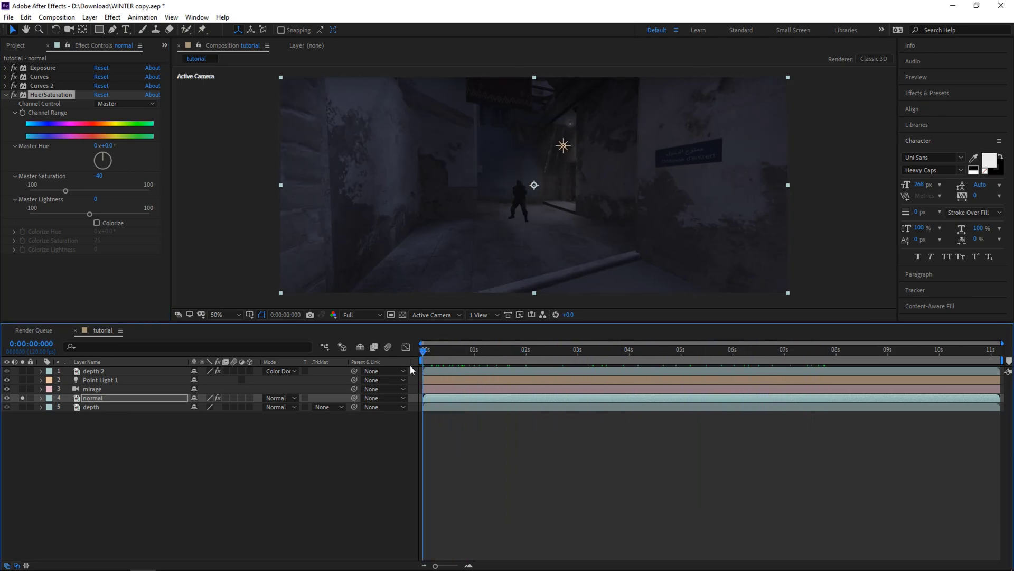
pyautogui.click(22, 398)
pyautogui.moveTo(426, 352); pyautogui.dragTo(457, 354)
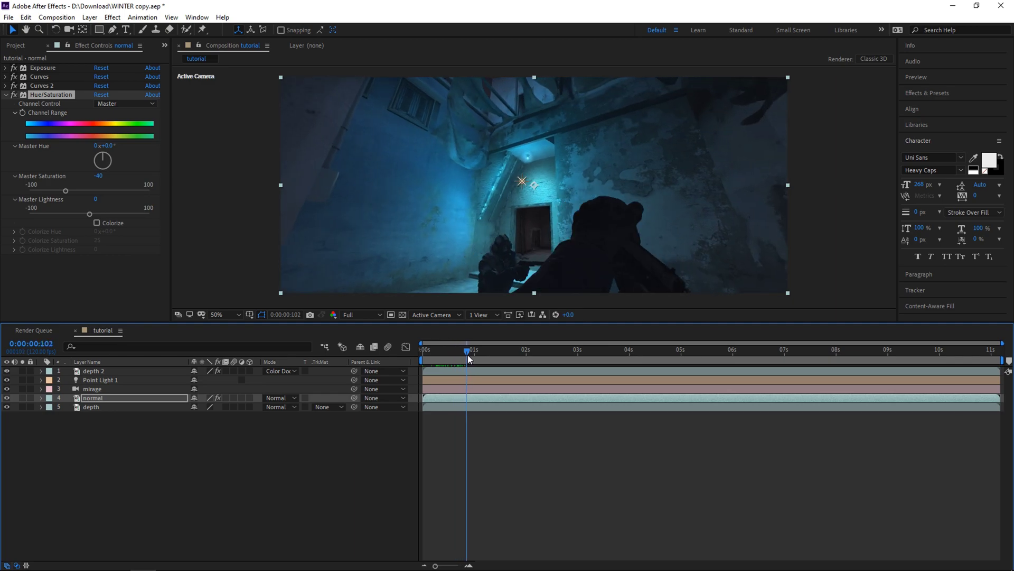
pyautogui.moveTo(457, 354); pyautogui.dragTo(546, 366)
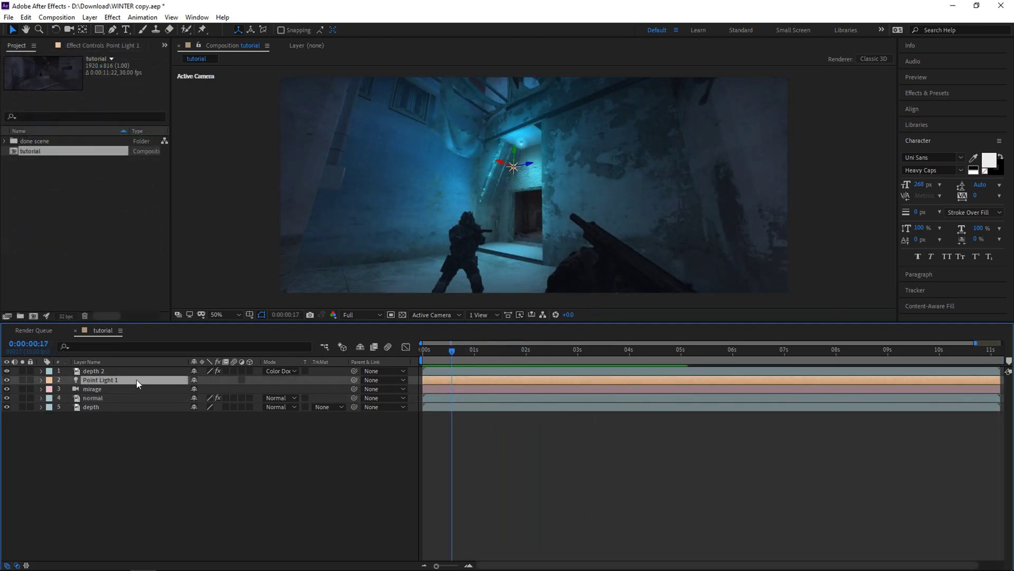
pyautogui.press('p')
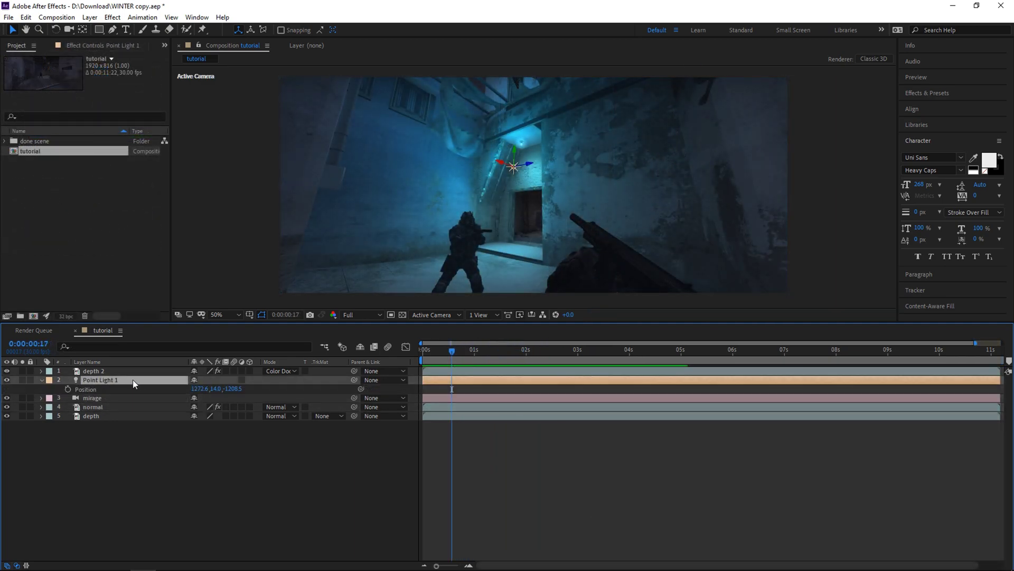
# - Nudge Point Light 1 lower in the scene to brighten the lighting
pyautogui.moveTo(513, 167); pyautogui.dragTo(506, 164)
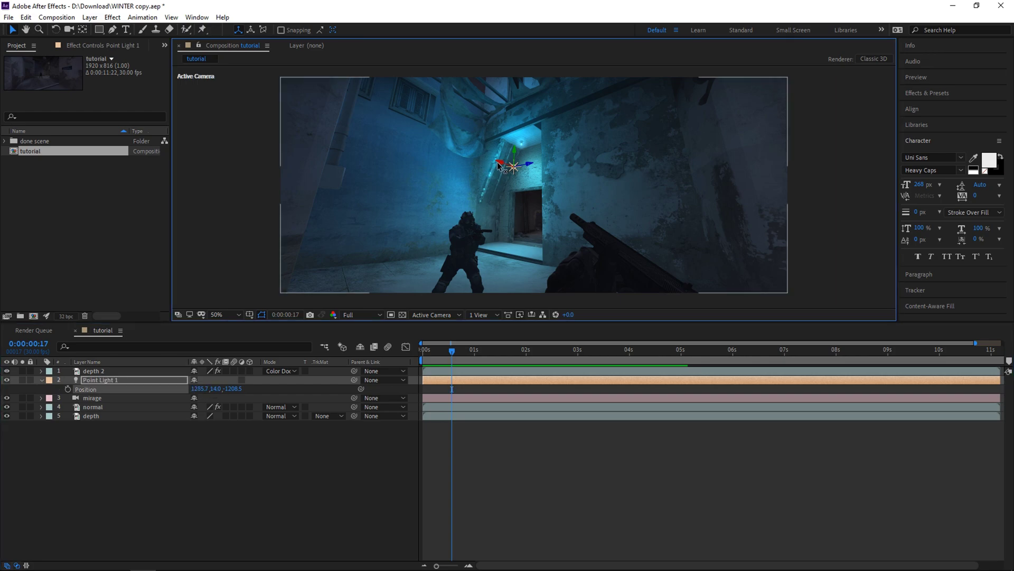
pyautogui.click(503, 159)
pyautogui.click(503, 157)
pyautogui.moveTo(504, 159); pyautogui.dragTo(504, 143)
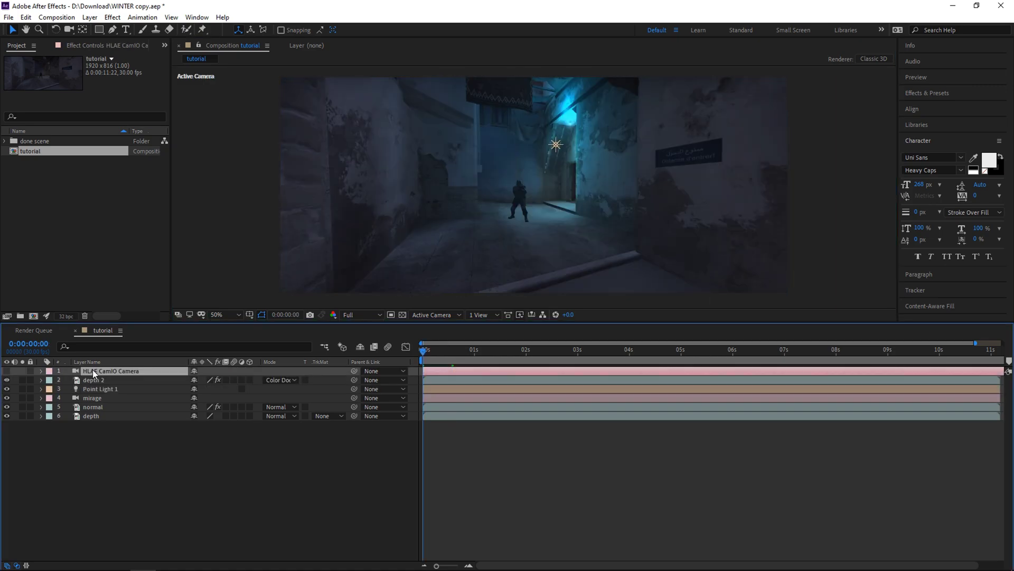
# - Add Point Light 2 and give it the camera's position, 1039.8, 17.0, -1230.4
pyautogui.rightClick(103, 469)
pyautogui.moveTo(127, 353)
pyautogui.click(259, 389)
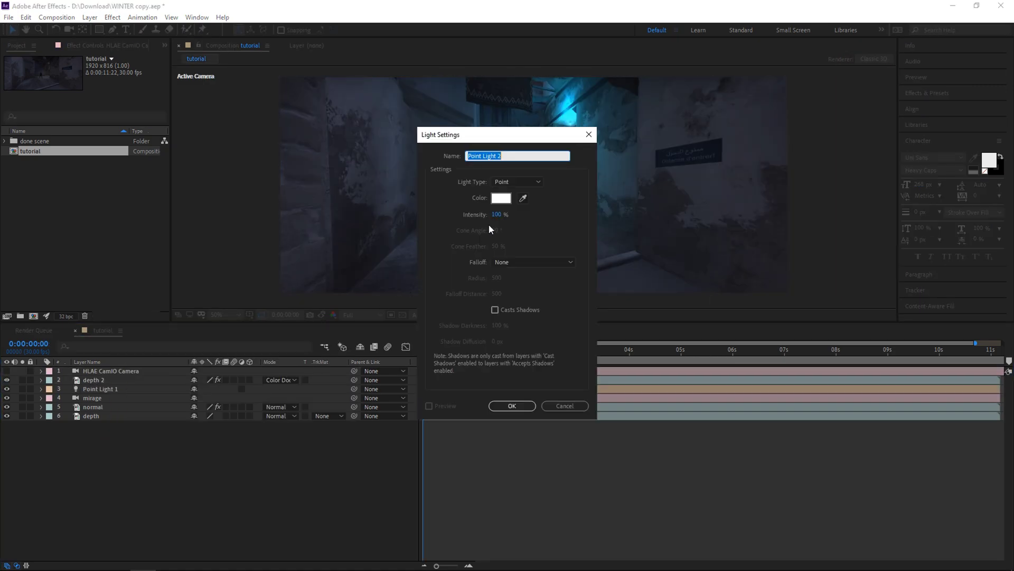
pyautogui.click(509, 406)
pyautogui.click(109, 379)
pyautogui.press('p')
pyautogui.click(97, 388)
pyautogui.hotkey('ctrl', 'c')
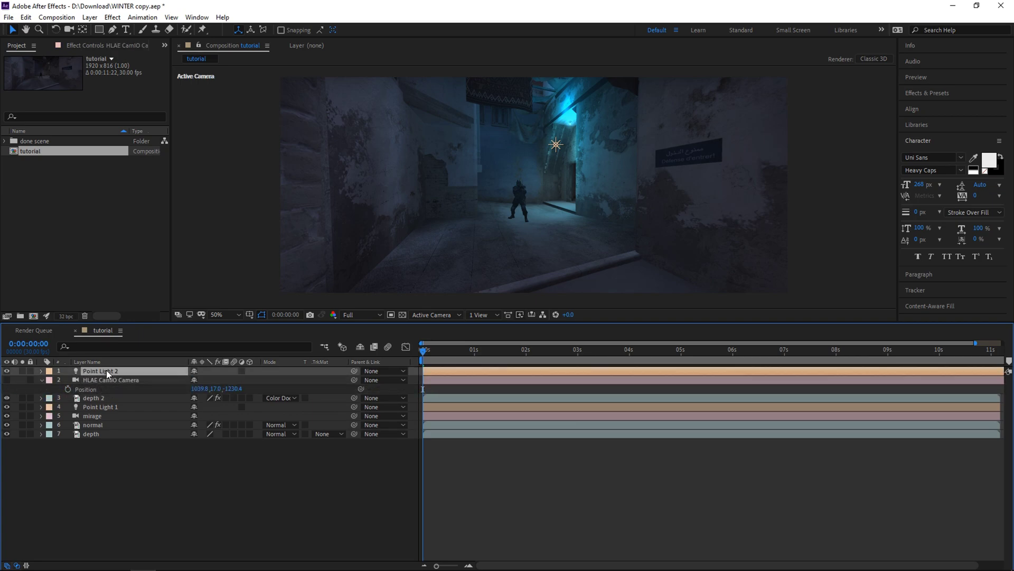
pyautogui.click(106, 370)
pyautogui.hotkey('ctrl', 'v')
pyautogui.click(100, 388)
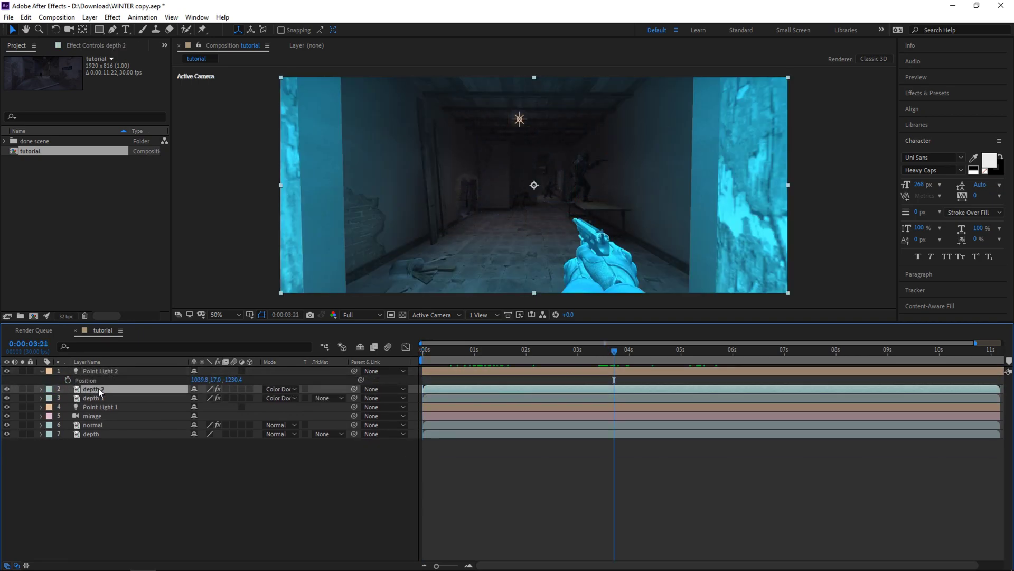
# - Delete the Point Light 1 reference from depth 2's SimpleLight light expression
pyautogui.click(102, 370)
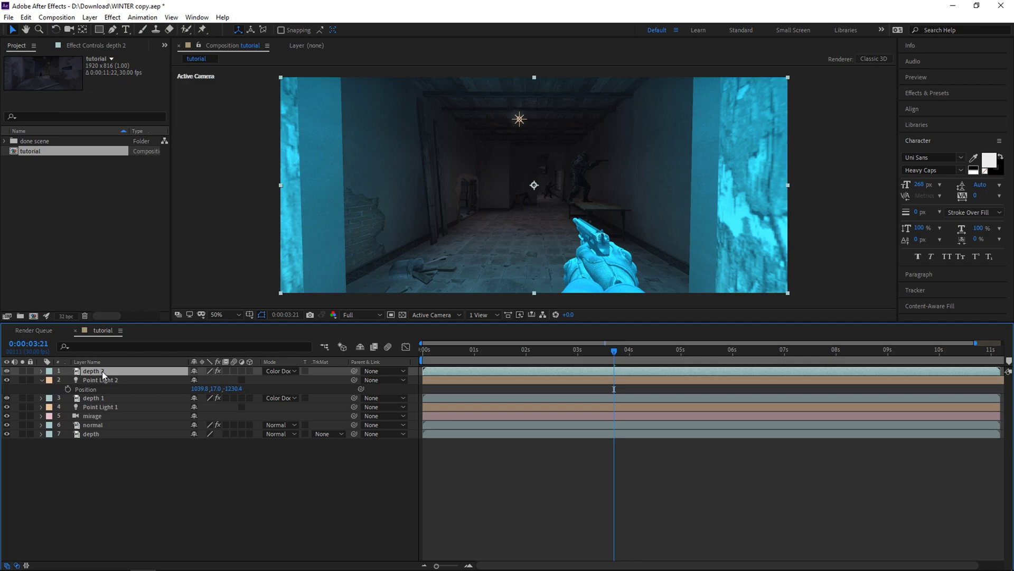
pyautogui.press('e')
pyautogui.press('e')
pyautogui.click(452, 401)
pyautogui.click(578, 408)
pyautogui.moveTo(615, 397); pyautogui.dragTo(512, 394)
pyautogui.press('BackSpace')
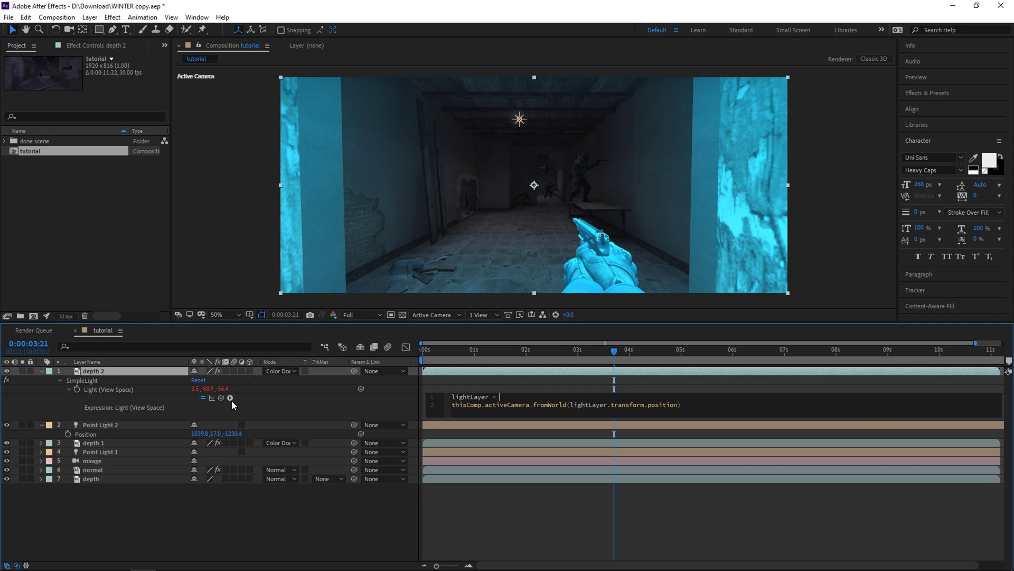
# - Link depth 2's light expression to Point Light 2 and move that light lower
pyautogui.moveTo(221, 398); pyautogui.dragTo(105, 429)
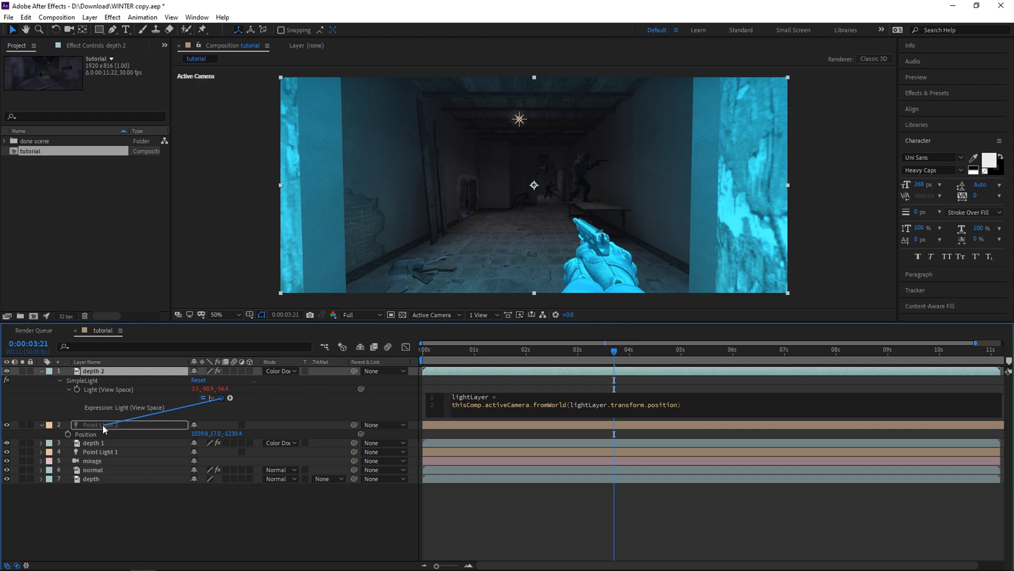
pyautogui.moveTo(104, 429); pyautogui.dragTo(104, 429)
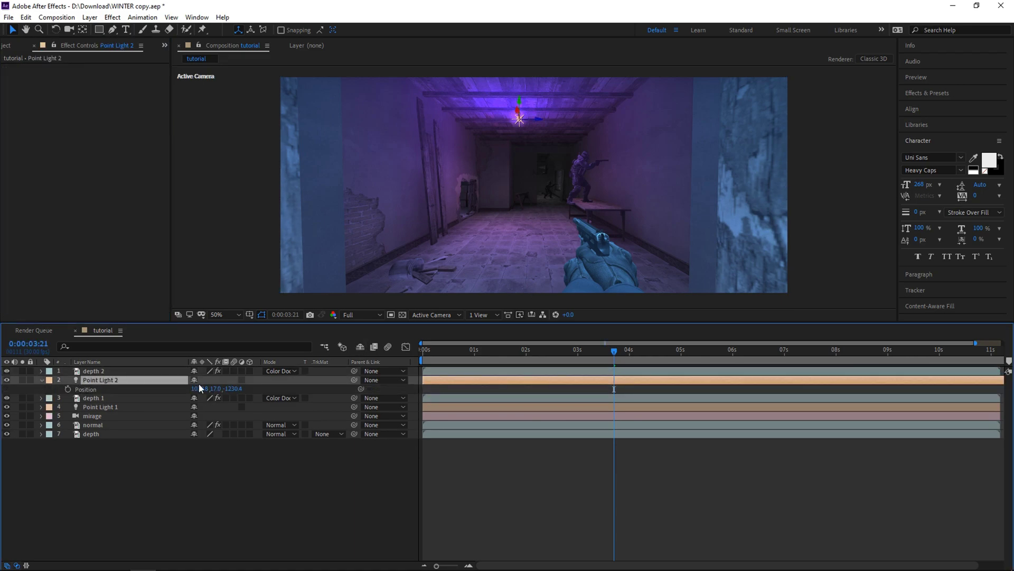
pyautogui.moveTo(517, 114); pyautogui.dragTo(519, 143)
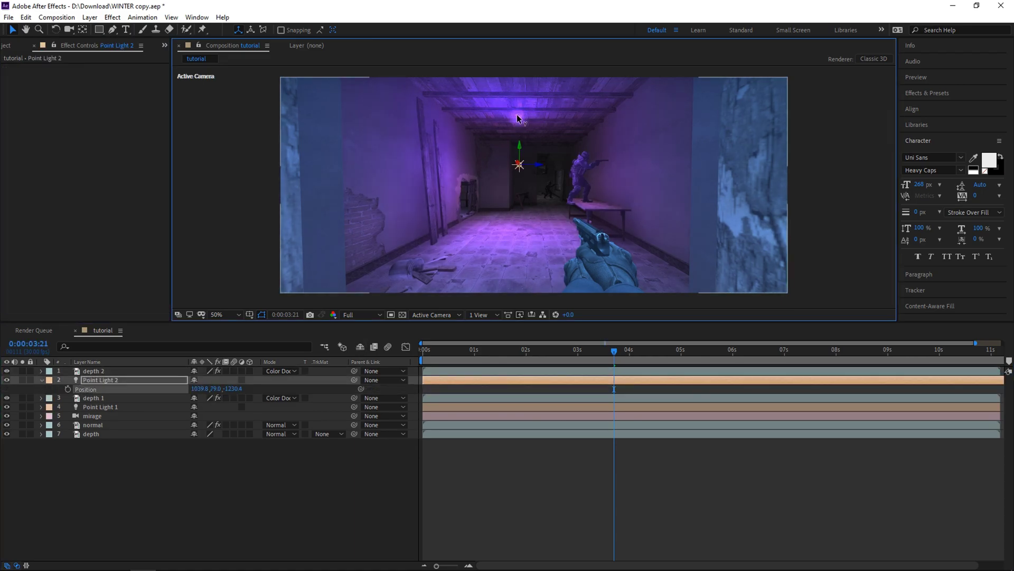
pyautogui.click(93, 370)
pyautogui.click(101, 380)
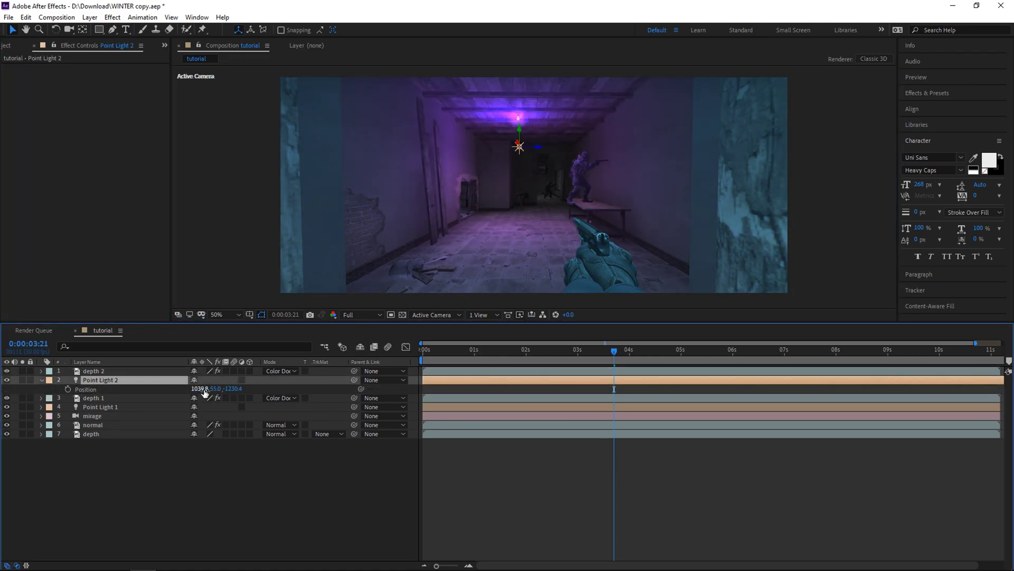
# - Preview the lit shot from an earlier frame and reveal depth 2's opacity
pyautogui.click(41, 380)
pyautogui.moveTo(614, 351); pyautogui.dragTo(553, 351)
pyautogui.press('space')
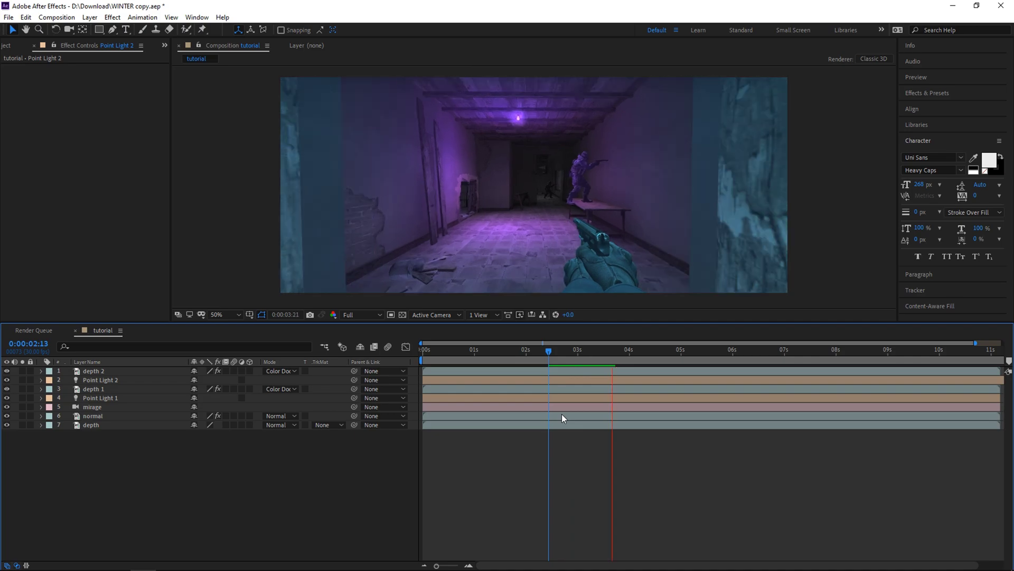
pyautogui.click(622, 364)
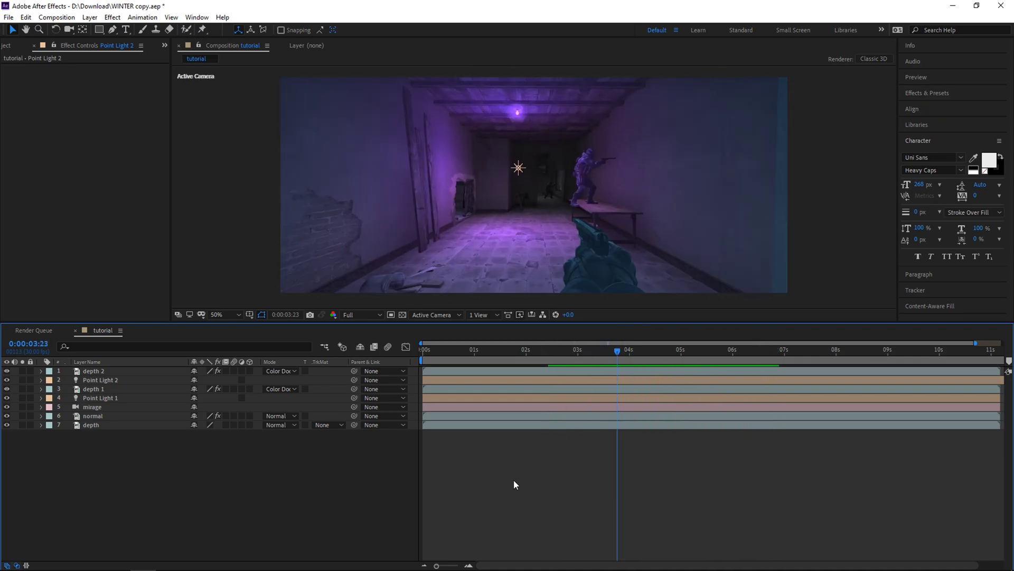
pyautogui.click(617, 371)
pyautogui.press('t')
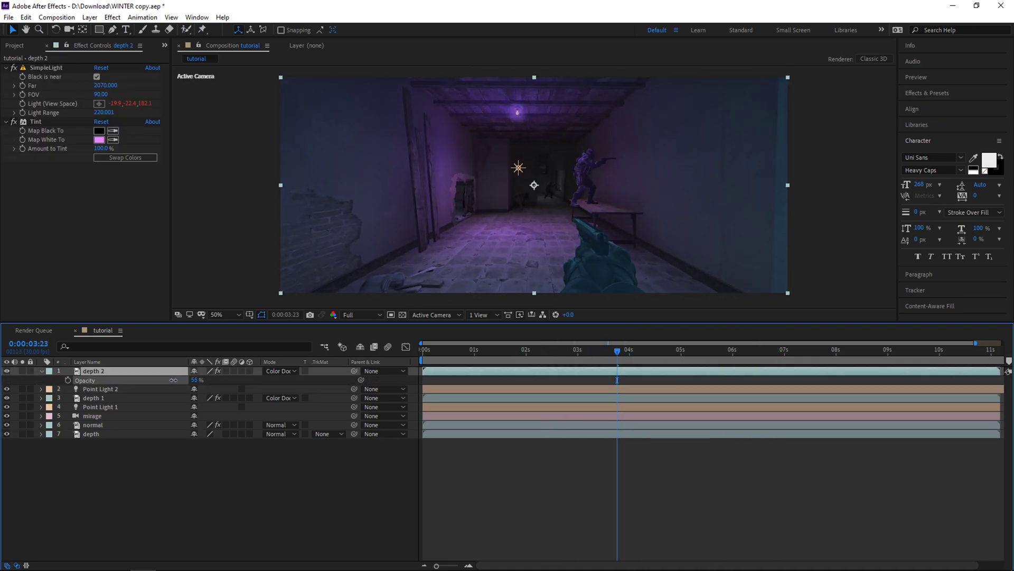
# - Add Hue/Saturation to depth 2 and lower Master Saturation to -23
pyautogui.hotkey('ctrl', 'space')
pyautogui.write('hue')
pyautogui.press('Return')
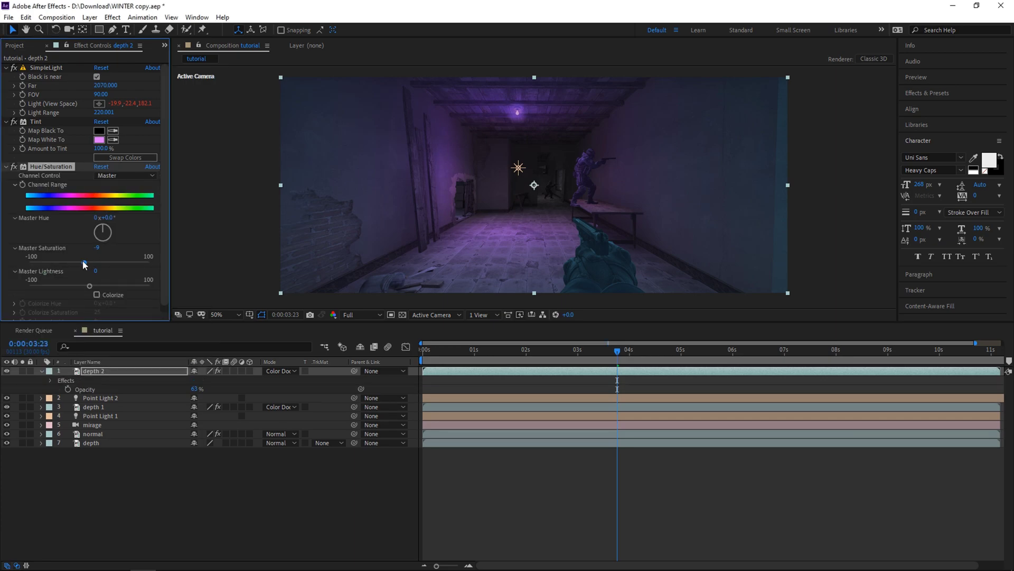
pyautogui.moveTo(77, 266); pyautogui.dragTo(77, 266)
pyautogui.click(594, 350)
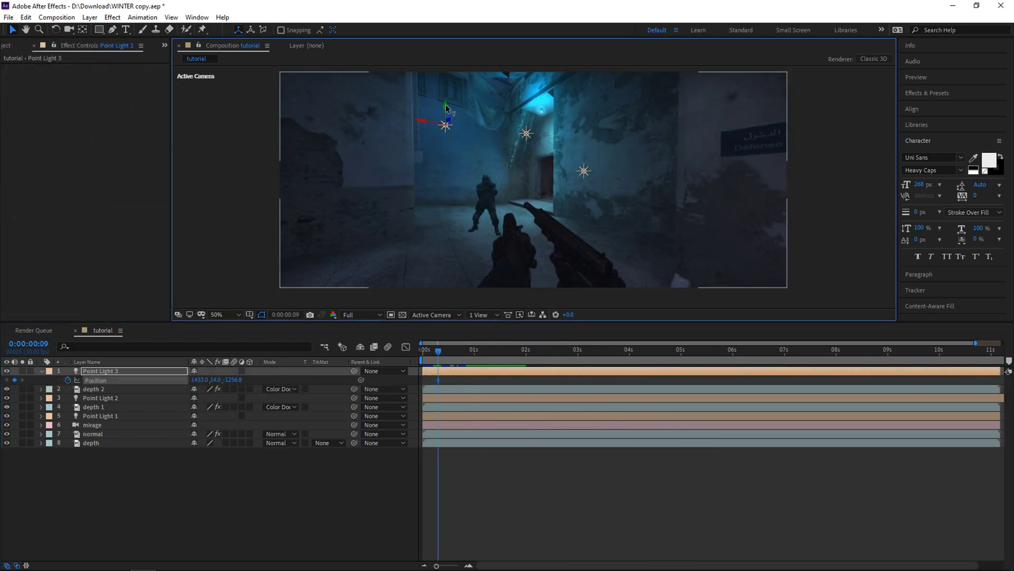
# - Keyframe Point Light 3's Position at several times up to about 1:28, tracing a looping path
pyautogui.moveTo(443, 354)
pyautogui.mouseDown()
pyautogui.moveTo(467, 364)
pyautogui.moveTo(438, 370)
pyautogui.mouseUp()
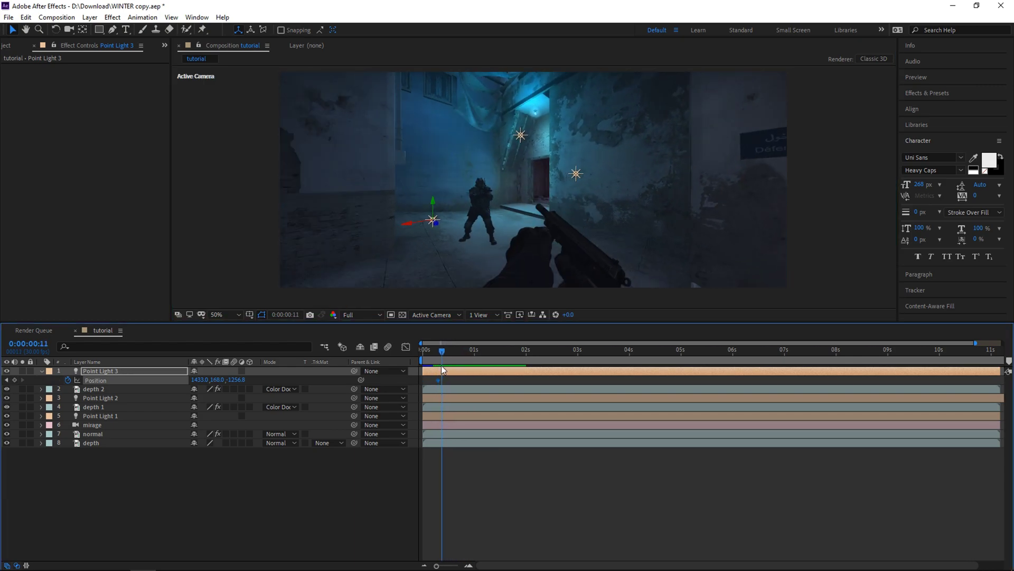
pyautogui.moveTo(439, 366); pyautogui.dragTo(473, 366)
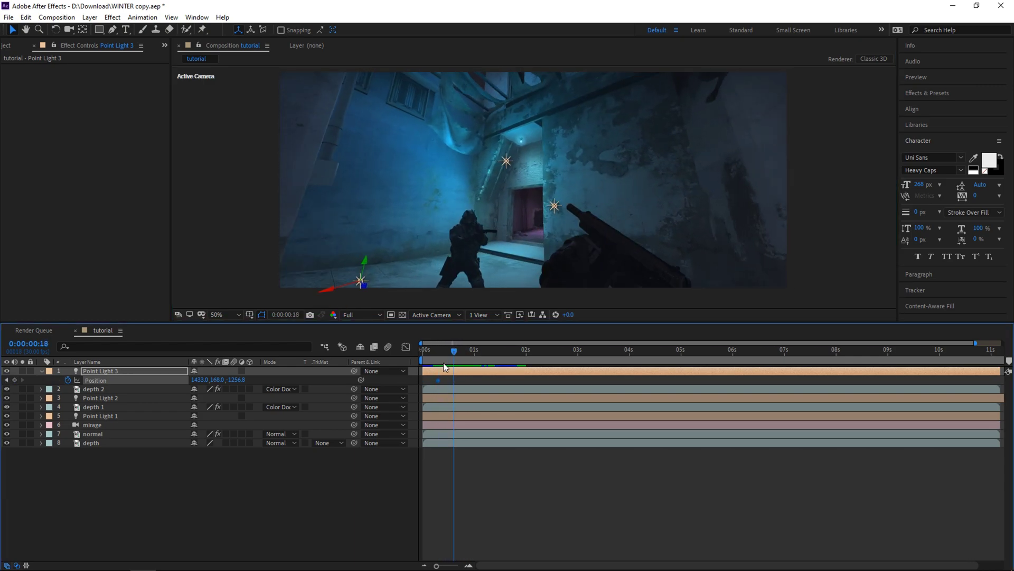
pyautogui.moveTo(447, 213); pyautogui.dragTo(375, 203)
pyautogui.moveTo(473, 350); pyautogui.dragTo(498, 350)
pyautogui.moveTo(508, 211); pyautogui.dragTo(612, 227)
pyautogui.moveTo(499, 350); pyautogui.dragTo(522, 350)
pyautogui.moveTo(607, 158); pyautogui.dragTo(533, 216)
# - Convert all of Point Light 3's Position keyframes to Auto Bezier and preview the motion
pyautogui.click(553, 220)
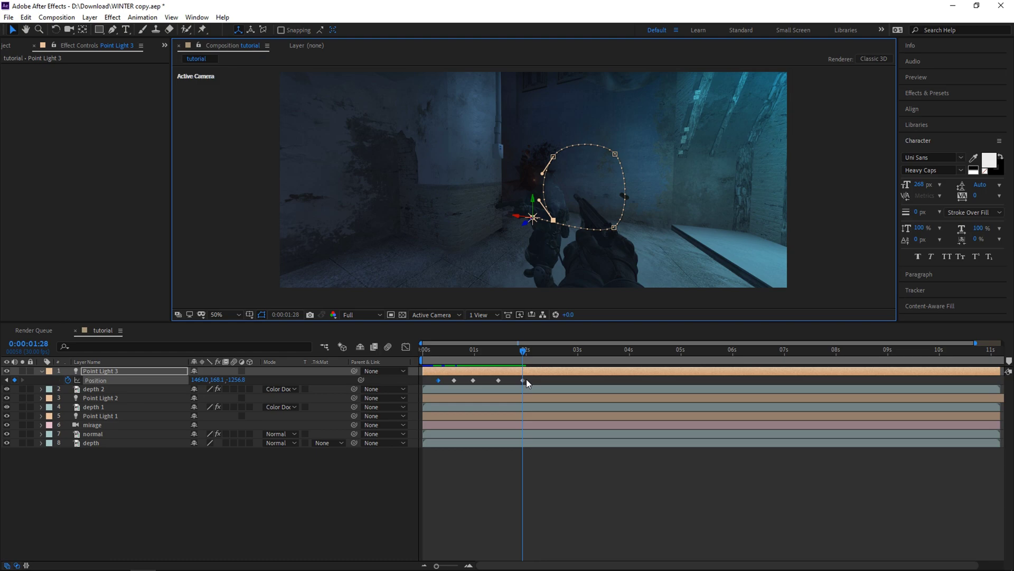
pyautogui.moveTo(531, 379); pyautogui.dragTo(427, 380)
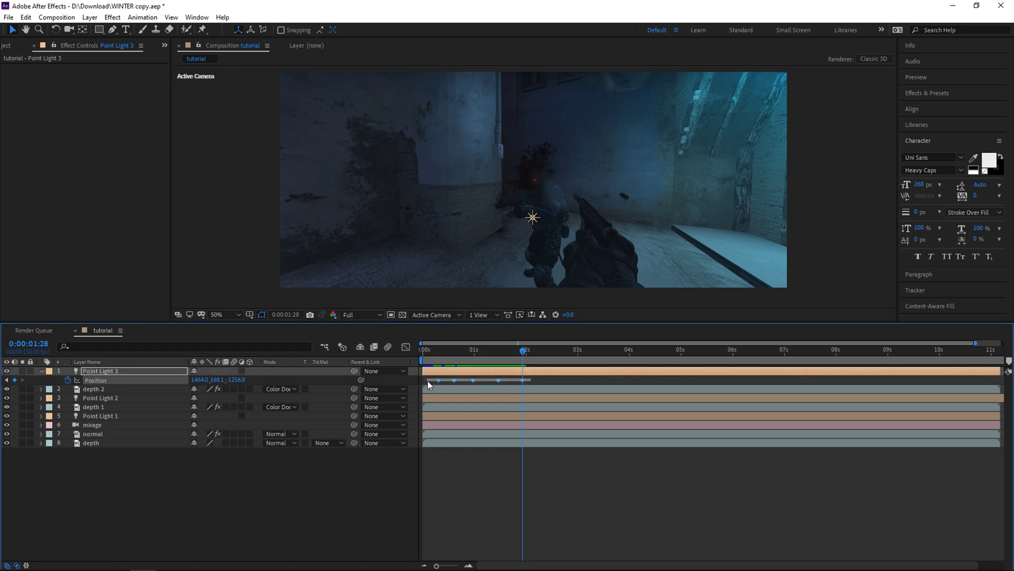
pyautogui.keyDown('ctrl'); pyautogui.click(454, 379); pyautogui.keyUp('ctrl')
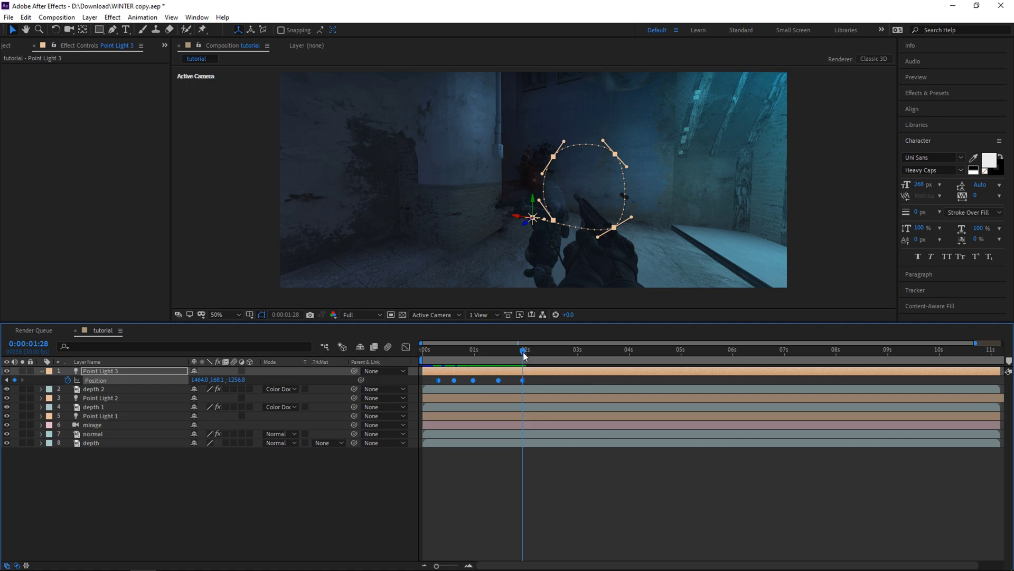
pyautogui.moveTo(525, 352); pyautogui.dragTo(424, 353)
pyautogui.press('space')
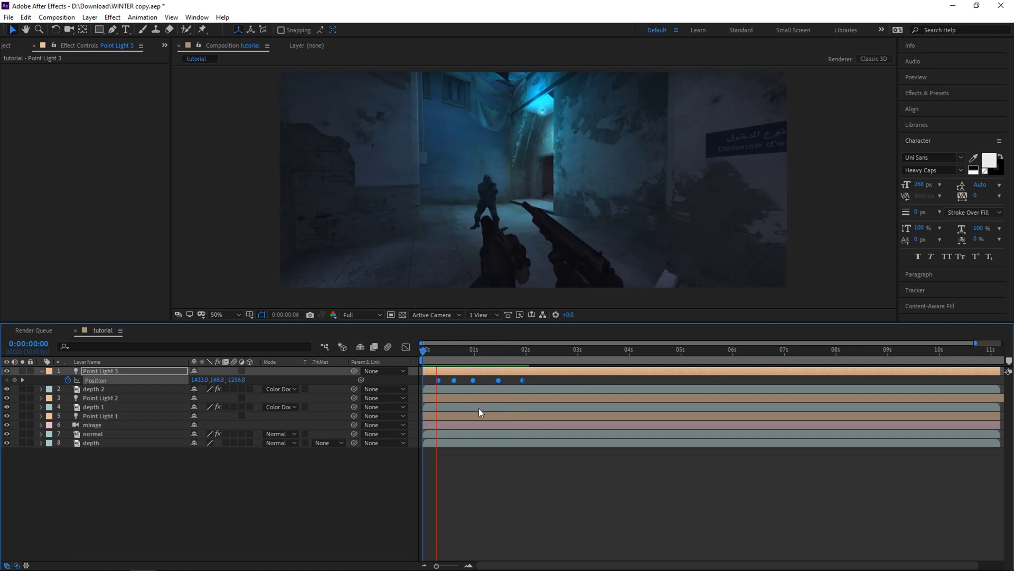
pyautogui.press('space')
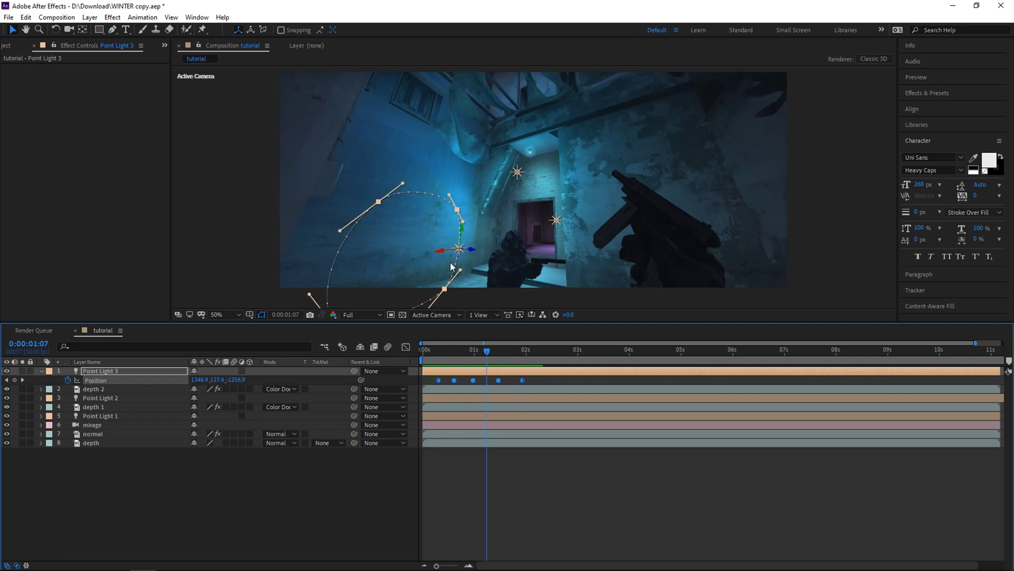
pyautogui.moveTo(486, 349); pyautogui.dragTo(436, 350)
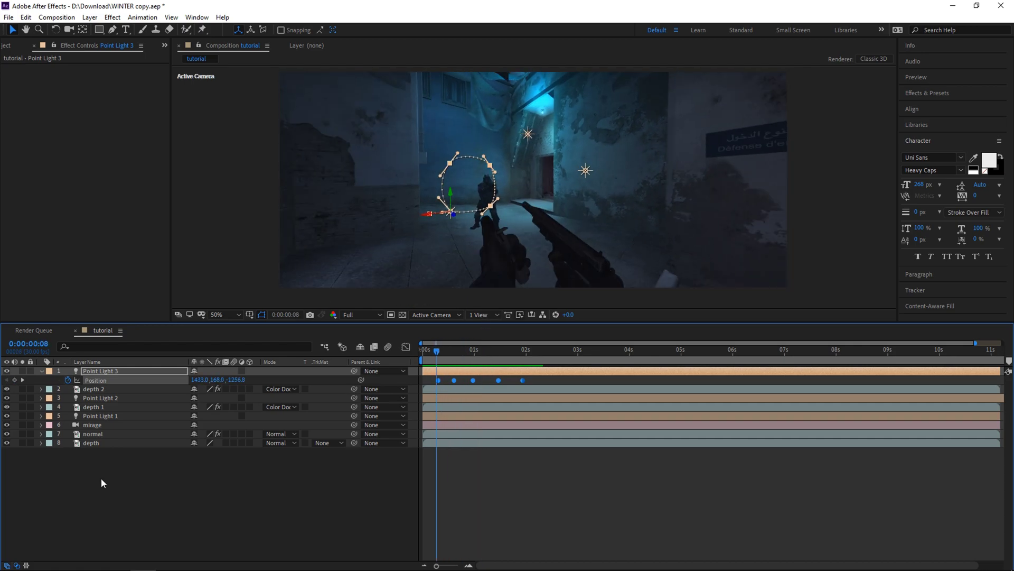
# - Duplicate depth 2 as depth 3 and move it to the top of the stack
pyautogui.click(100, 390)
pyautogui.hotkey('ctrl', 'd')
pyautogui.moveTo(100, 388); pyautogui.dragTo(97, 369)
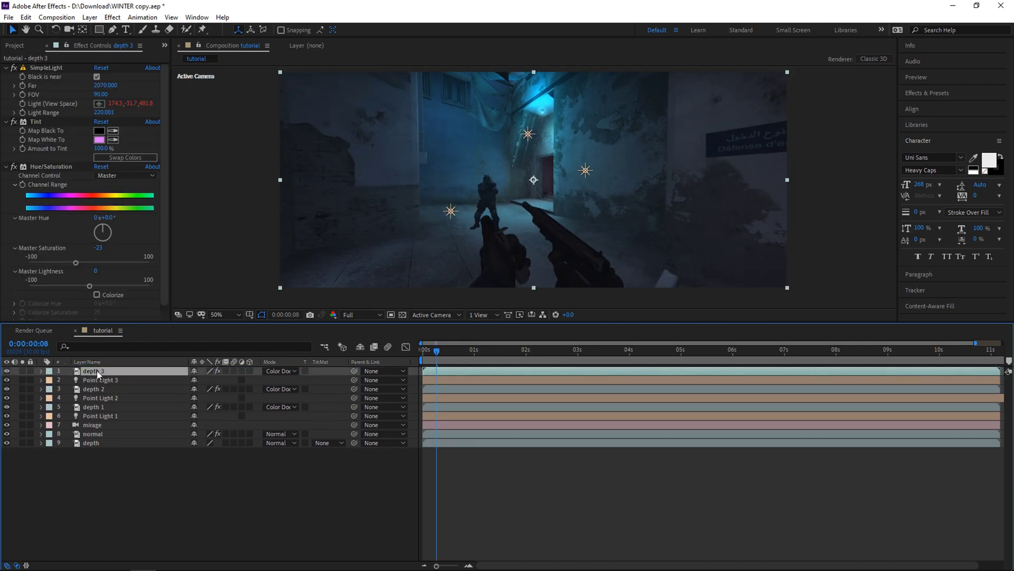
# - Point depth 3's Light (View Space) expression at Point Light 3
pyautogui.press('e')
pyautogui.press('e')
pyautogui.click(471, 402)
pyautogui.moveTo(626, 396); pyautogui.dragTo(501, 405)
pyautogui.moveTo(221, 398); pyautogui.dragTo(101, 425)
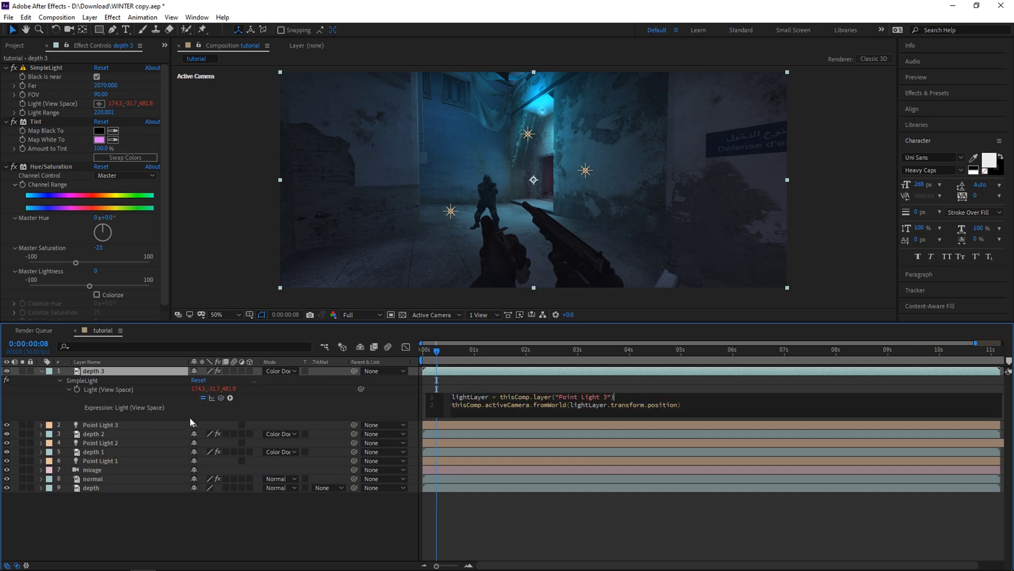
pyautogui.click(547, 500)
pyautogui.click(62, 369)
# - Change depth 3's Tint Map White To green and preview the moving green glow
pyautogui.click(99, 140)
pyautogui.click(262, 227)
pyautogui.click(346, 150)
pyautogui.moveTo(438, 359)
pyautogui.mouseDown()
pyautogui.moveTo(517, 362)
pyautogui.moveTo(410, 358)
pyautogui.mouseUp()
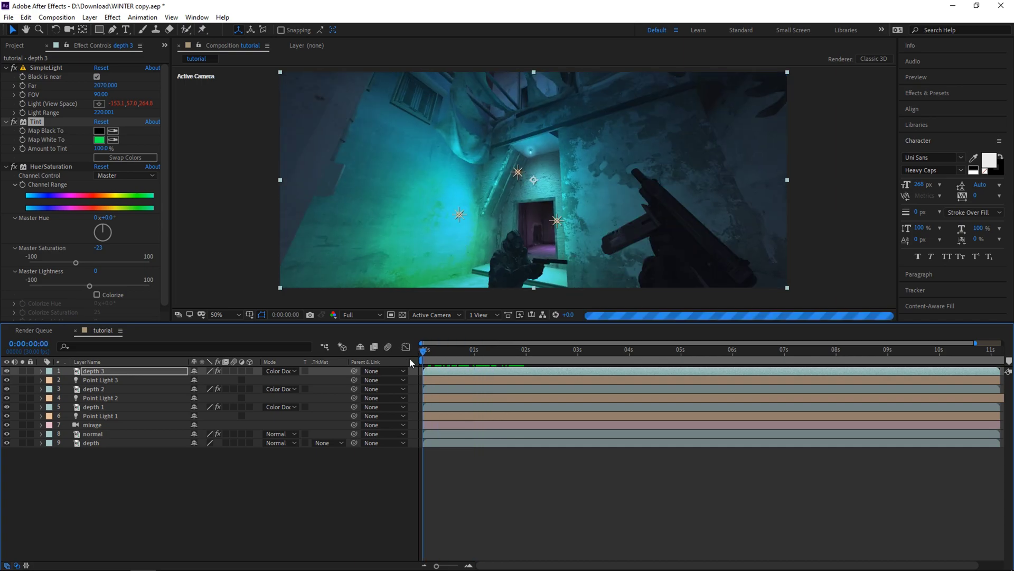
pyautogui.press('space')
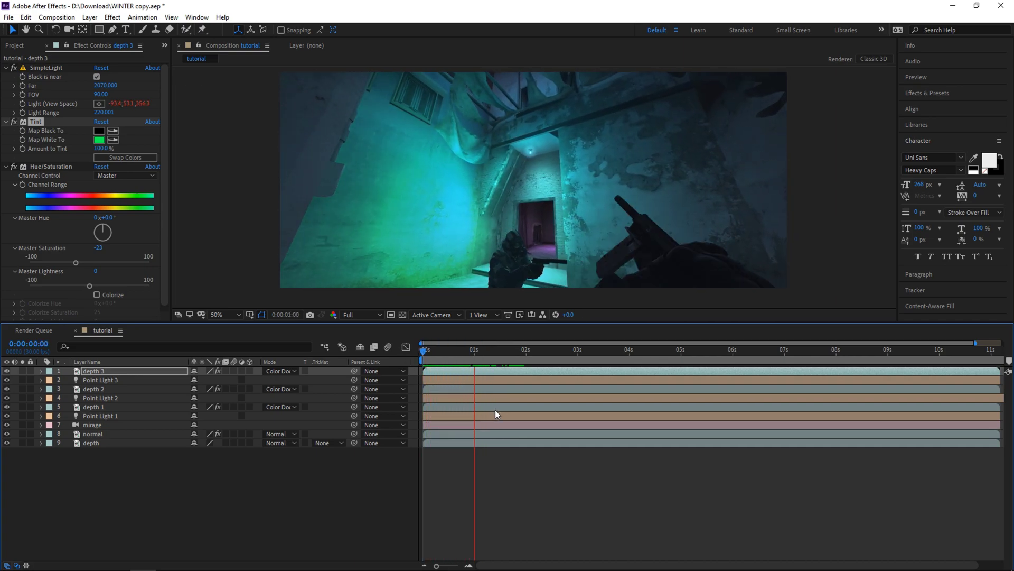
pyautogui.press('space')
pyautogui.press('space')
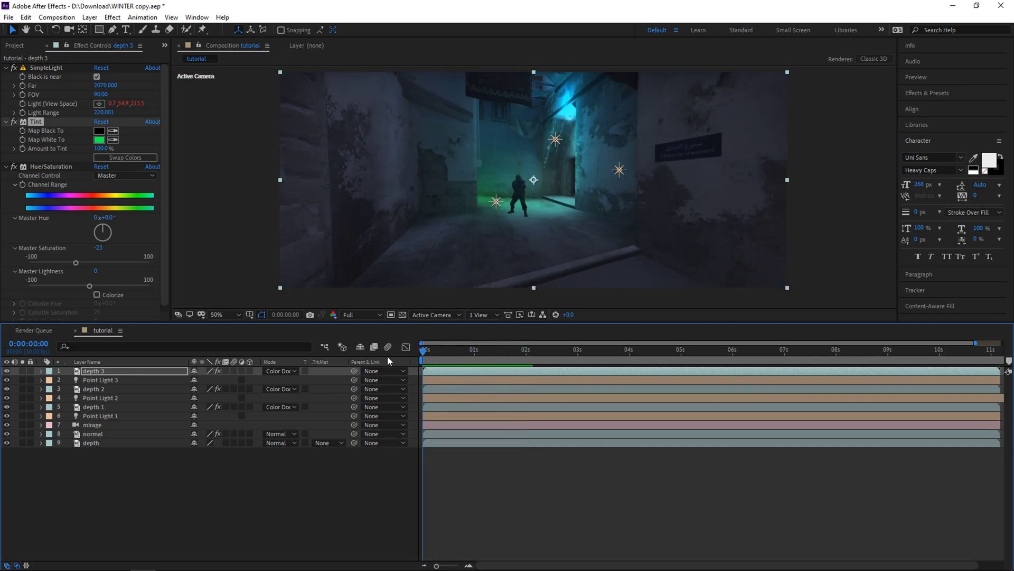
pyautogui.rightClick(109, 528)
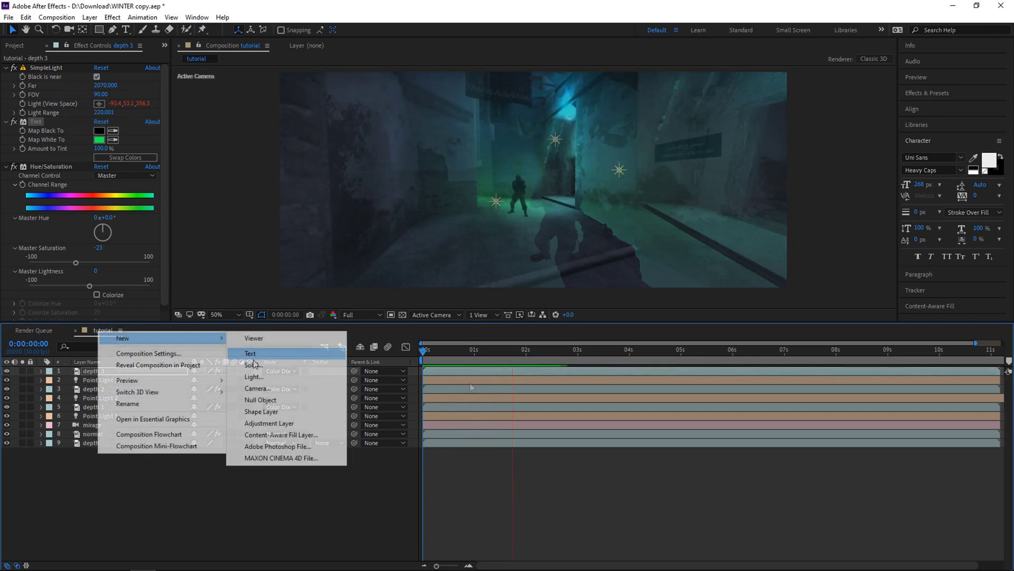
# - Create a new solid named 'sphere' and apply Optical Flares to it
pyautogui.click(248, 370)
pyautogui.write('s')
pyautogui.click(544, 373)
pyautogui.hotkey('ctrl', 'space')
pyautogui.write('opt')
pyautogui.press('Return')
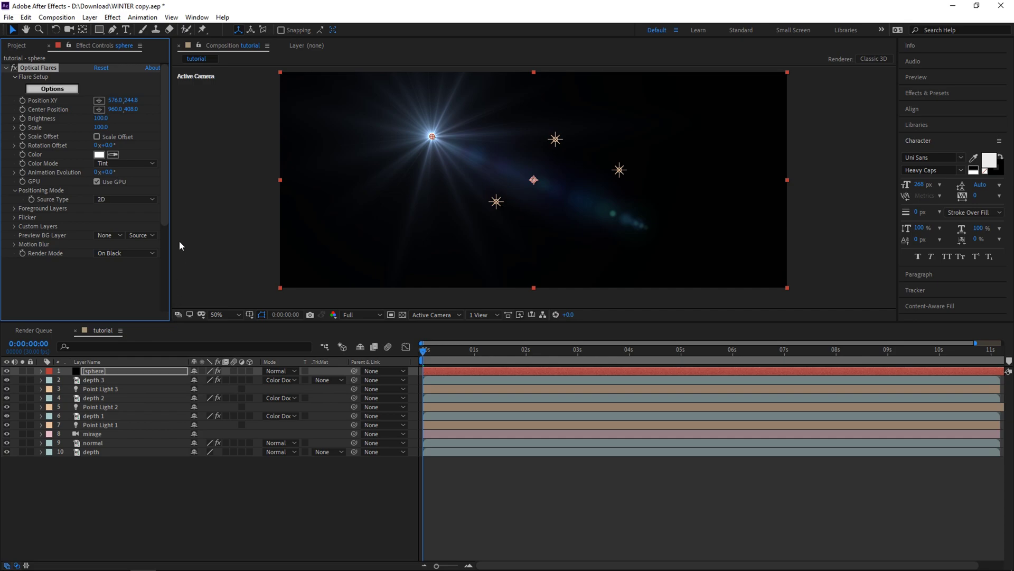
# - Set the flare Source Type to Track Lights, limited to lights whose names start with A
pyautogui.click(127, 199)
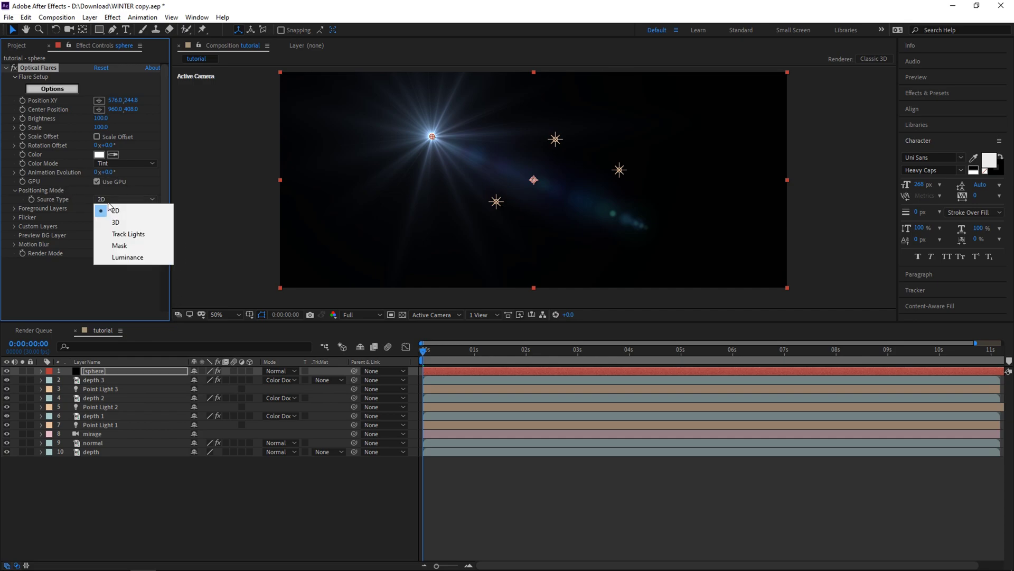
pyautogui.click(119, 234)
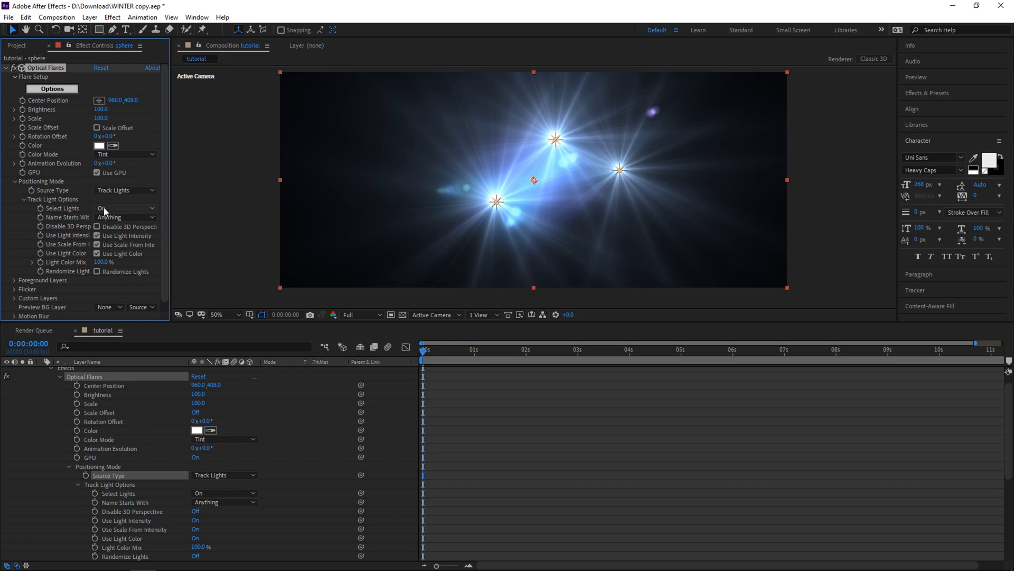
pyautogui.click(109, 207)
pyautogui.click(110, 205)
pyautogui.click(113, 218)
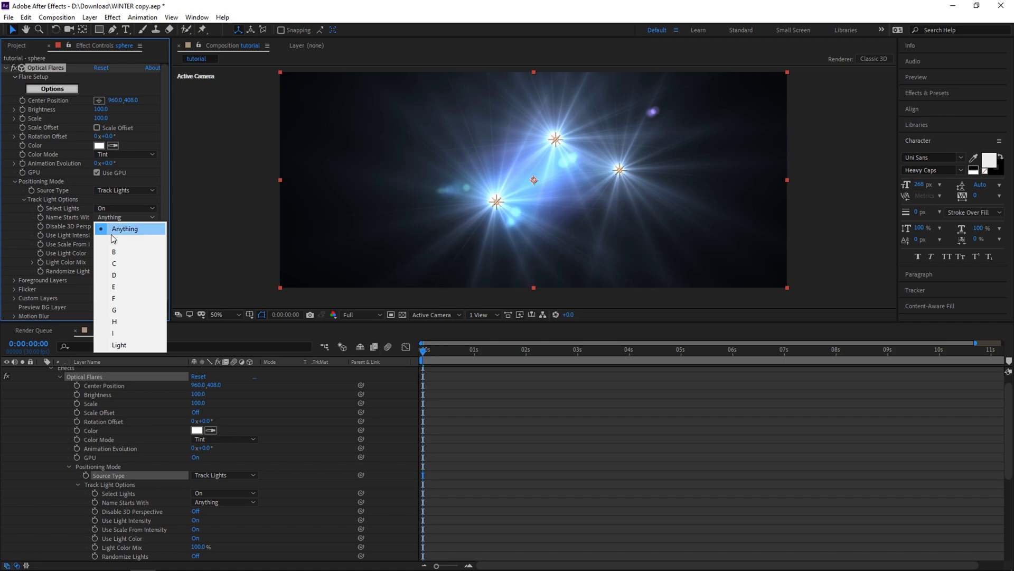
pyautogui.click(112, 241)
pyautogui.scroll(1, 42, 386)
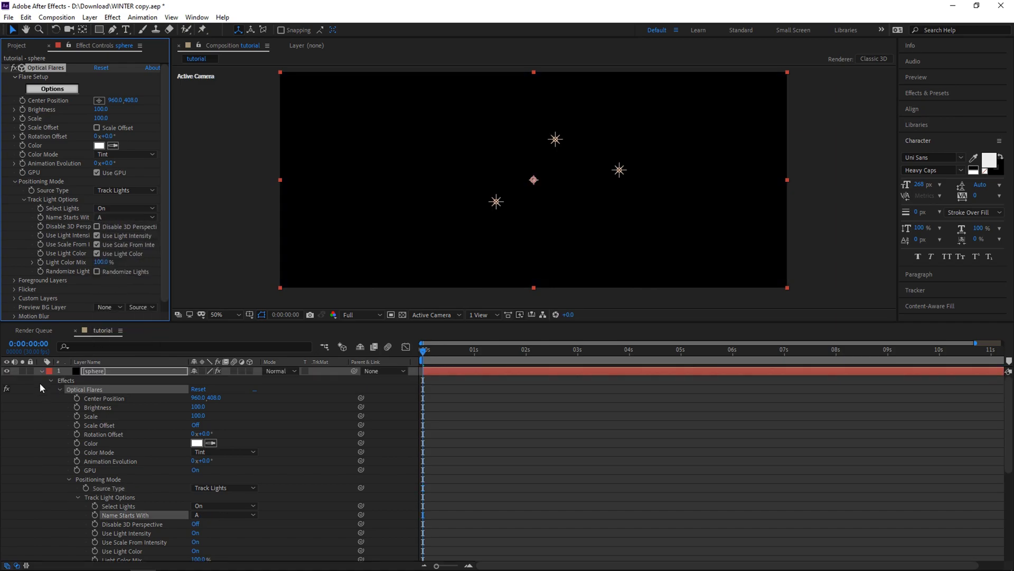
pyautogui.click(40, 372)
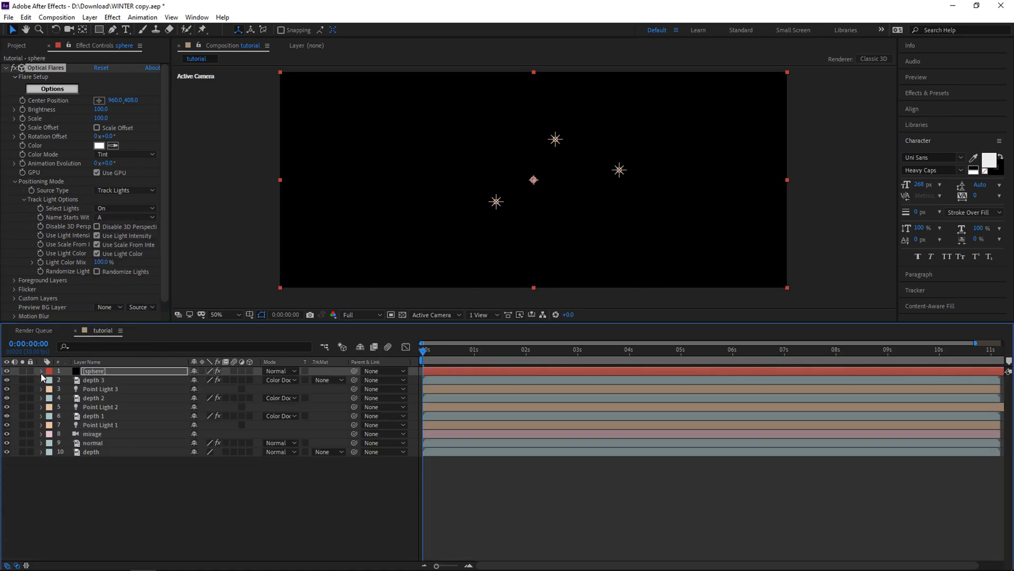
pyautogui.click(100, 387)
# - Rename Point Light 3 to 'A'
pyautogui.rightClick(106, 388)
pyautogui.click(158, 380)
pyautogui.write('A')
pyautogui.press('Return')
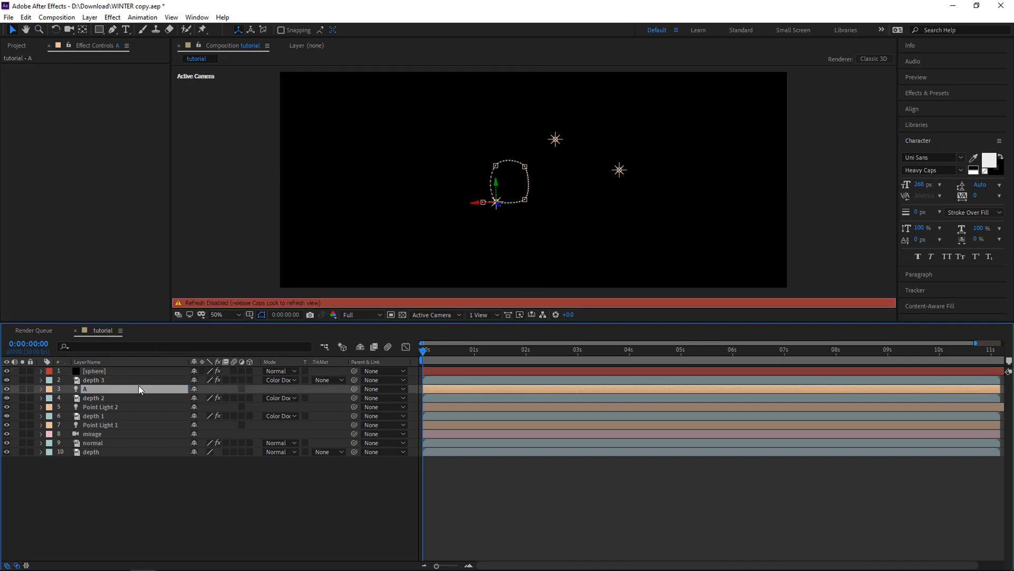
# - Set the sphere layer to Screen blending and lower the flare Brightness to 50
pyautogui.click(95, 371)
pyautogui.click(284, 371)
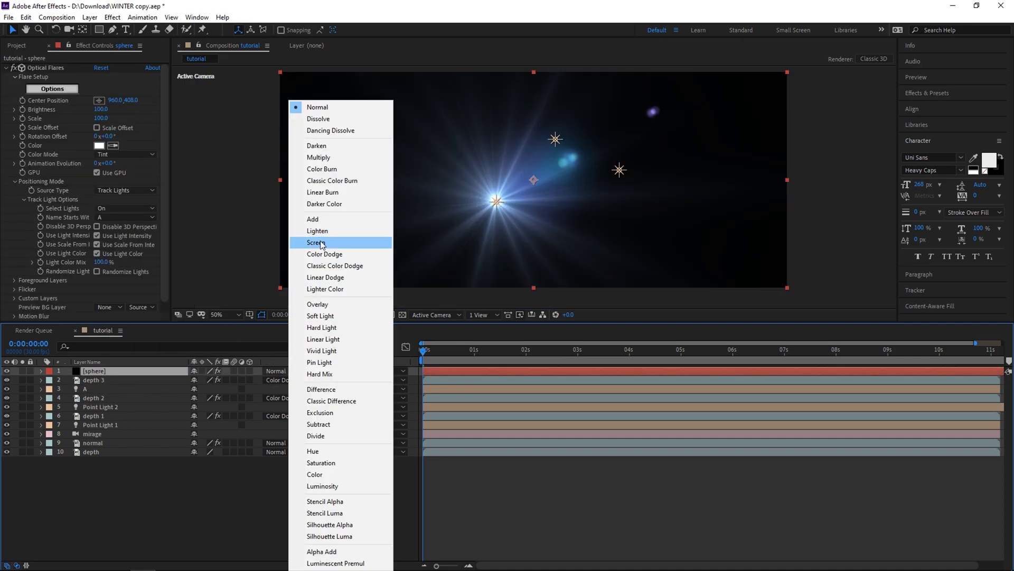
pyautogui.click(316, 242)
pyautogui.moveTo(100, 109); pyautogui.dragTo(92, 112)
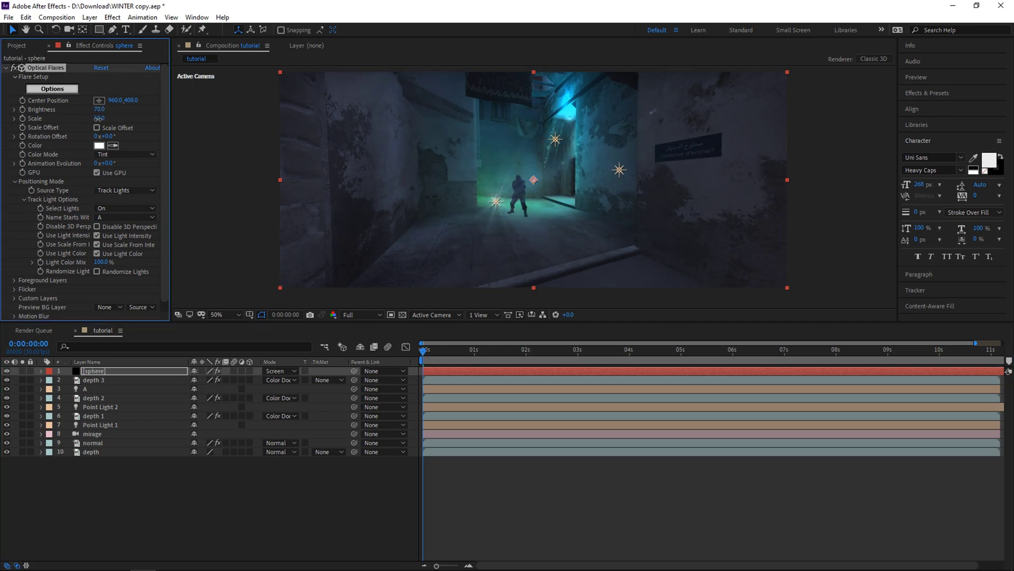
# - Add Tint to the sphere with Map White To set to green, and preview it
pyautogui.hotkey('ctrl', 'space')
pyautogui.write('tint')
pyautogui.press('Return')
pyautogui.click(99, 95)
pyautogui.click(223, 148)
pyautogui.press('Return')
pyautogui.press('space')
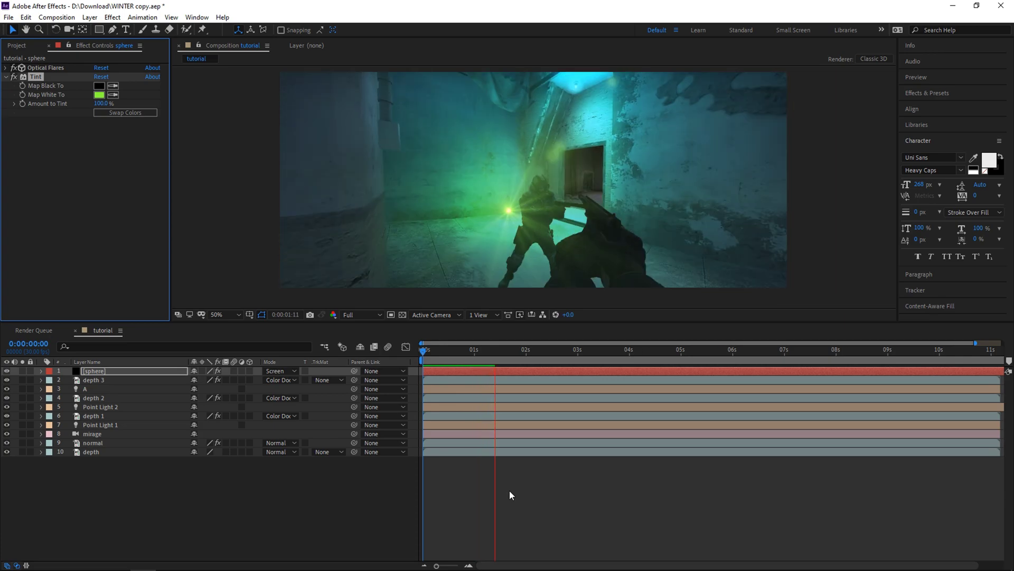
pyautogui.click(512, 355)
pyautogui.moveTo(511, 355); pyautogui.dragTo(424, 360)
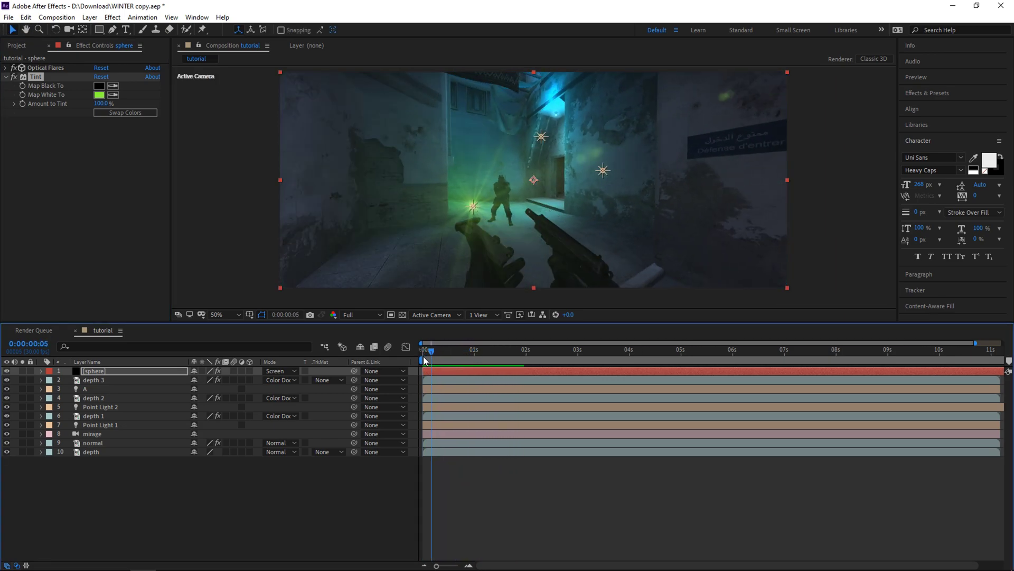
# - Start a new solid layer from the composition's context menu
pyautogui.rightClick(129, 468)
pyautogui.moveTo(142, 351)
pyautogui.click(294, 376)
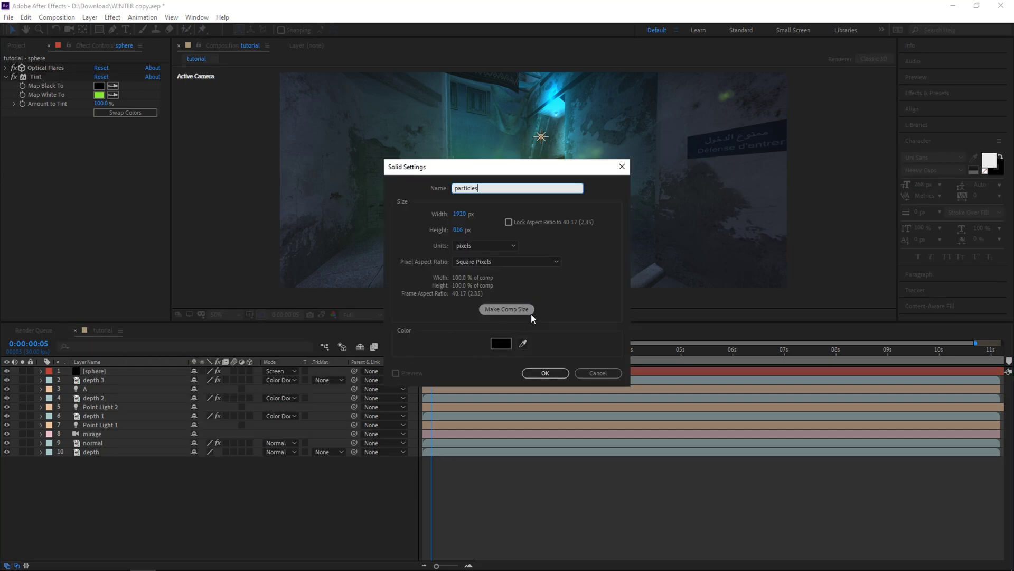
# - Create the 'particles' solid and apply Particular to it
pyautogui.click(545, 373)
pyautogui.hotkey('ctrl', 'space')
pyautogui.write('parti')
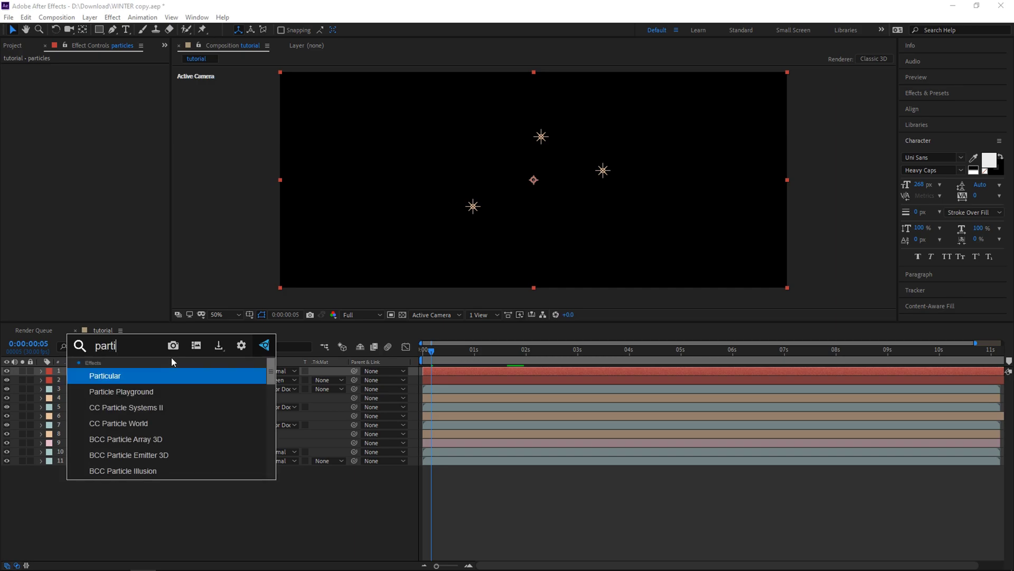
pyautogui.click(125, 376)
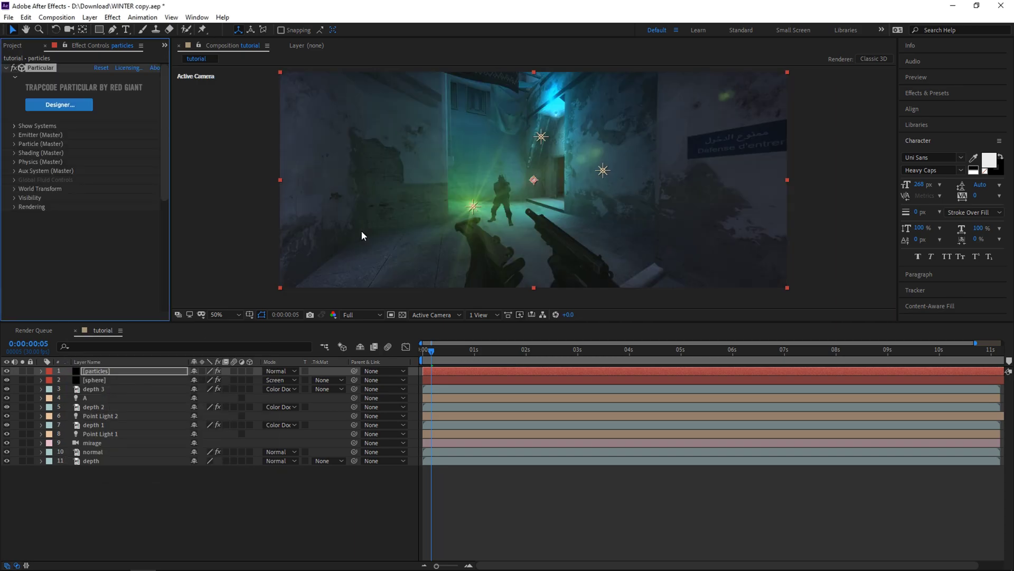
# - Link the emitter Position to light A's position with an expression
pyautogui.click(15, 135)
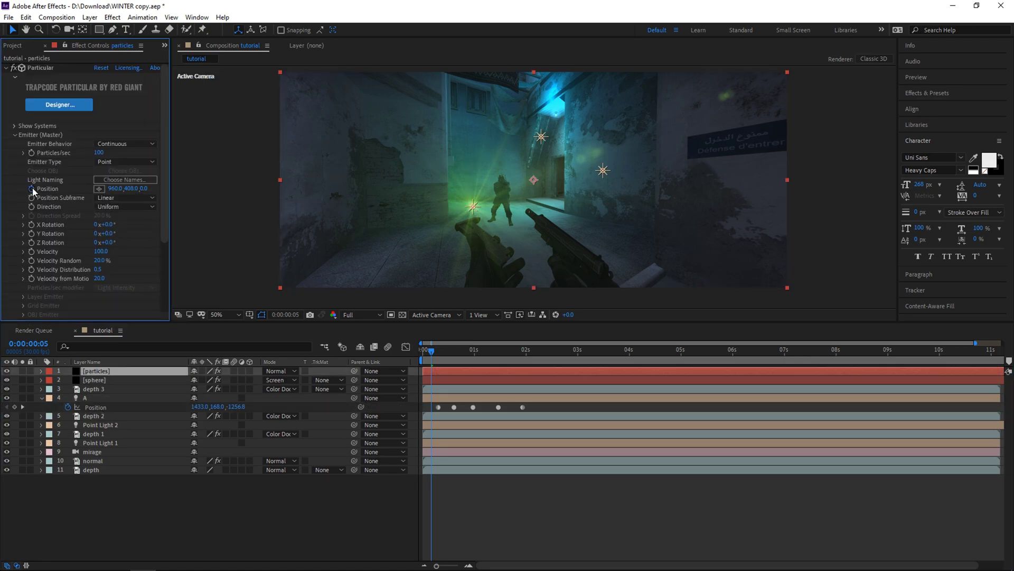
pyautogui.keyDown('alt'); pyautogui.click(31, 189); pyautogui.keyUp('alt')
pyautogui.moveTo(222, 470)
pyautogui.mouseDown()
pyautogui.moveTo(129, 530)
pyautogui.moveTo(101, 492)
pyautogui.mouseUp()
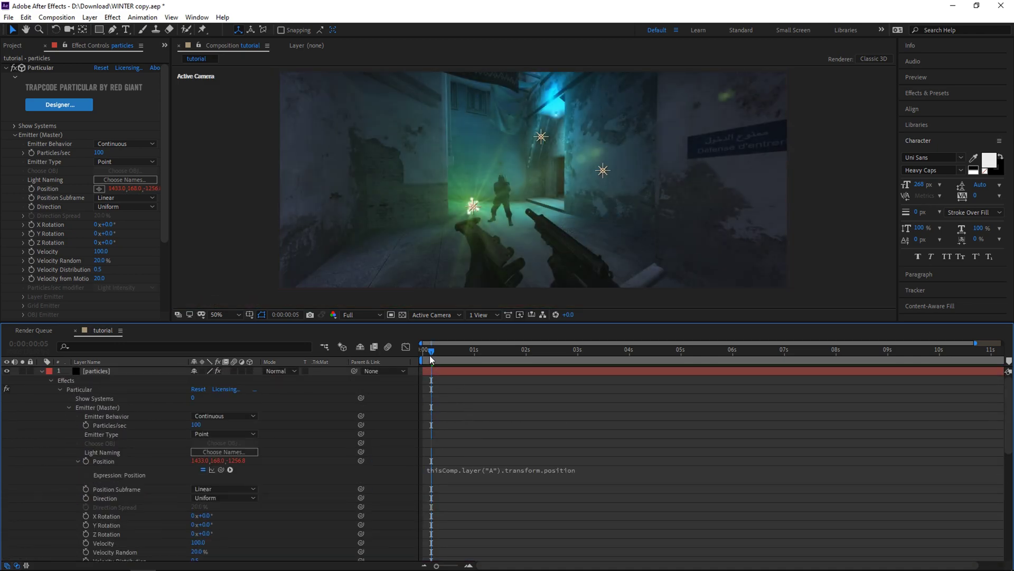
pyautogui.moveTo(429, 355); pyautogui.dragTo(458, 363)
# - Shrink the particle Size from 5 to 2.8 and use a star Sprite particle type
pyautogui.click(14, 135)
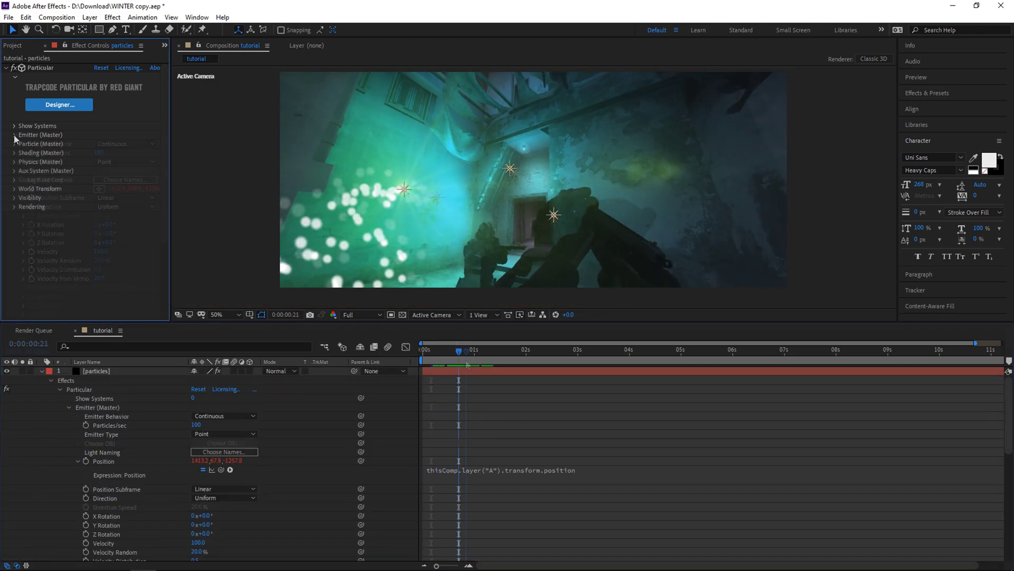
pyautogui.click(14, 144)
pyautogui.scroll(-1, 14, 144)
pyautogui.moveTo(98, 189); pyautogui.dragTo(88, 192)
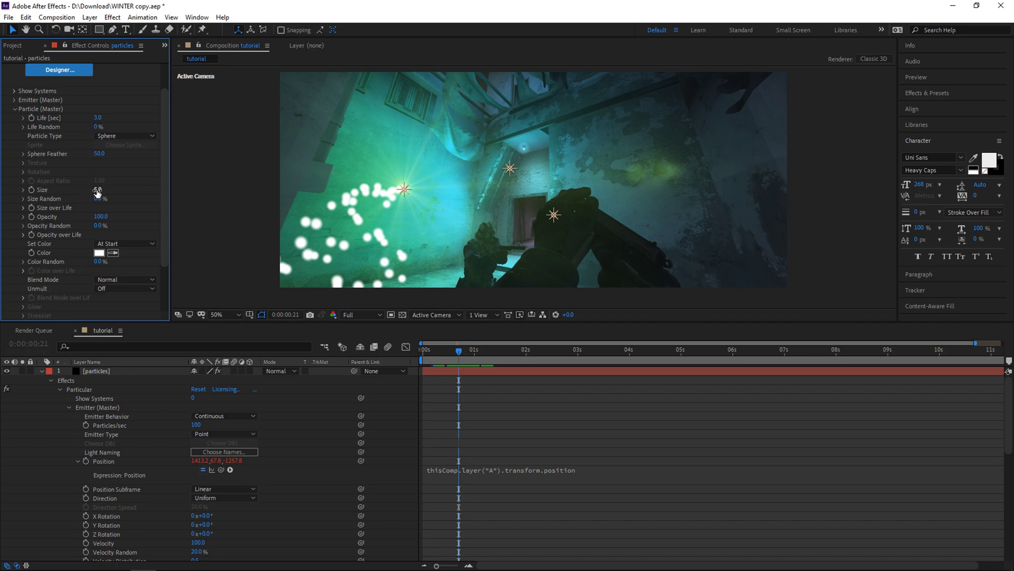
pyautogui.click(135, 136)
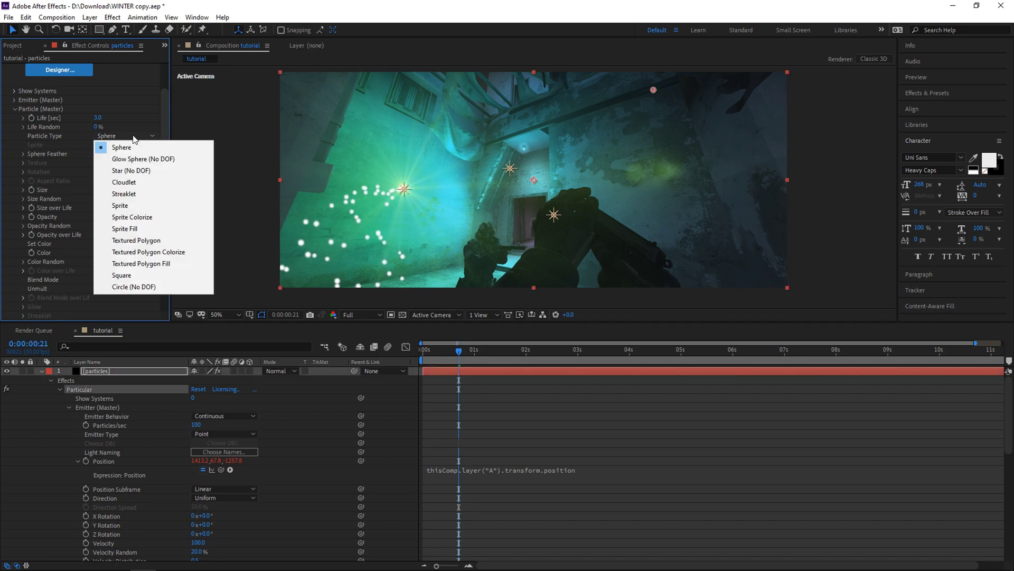
pyautogui.click(119, 205)
pyautogui.doubleClick(151, 138)
# - Add Tint to the particles, mapping white to green
pyautogui.hotkey('ctrl', 'space')
pyautogui.write('tint')
pyautogui.press('Return')
pyautogui.click(99, 94)
pyautogui.moveTo(387, 193); pyautogui.dragTo(442, 273)
pyautogui.click(458, 377)
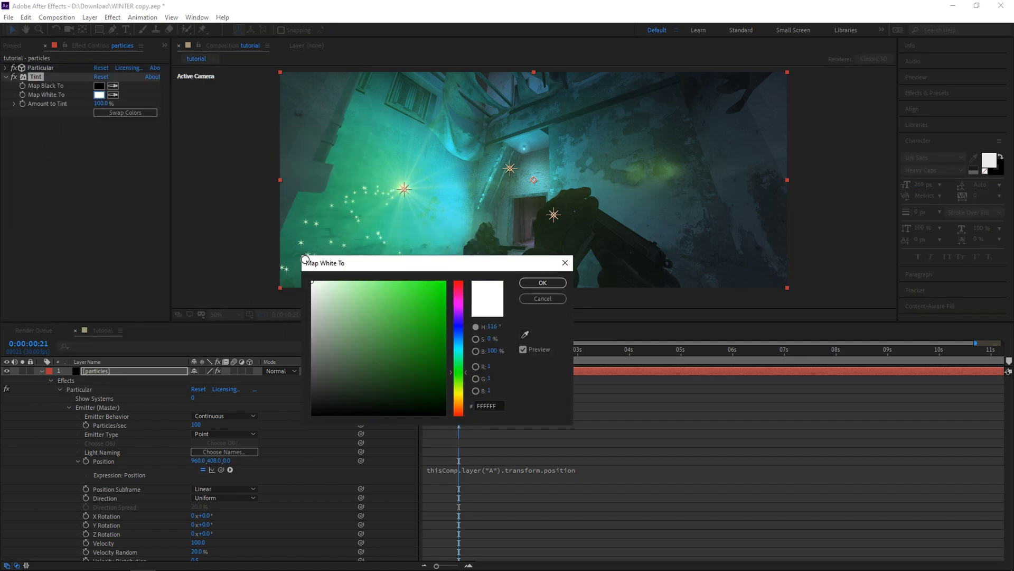
pyautogui.click(543, 290)
# - Add Deep Glow to the particles, then duplicate the depth layer
pyautogui.hotkey('ctrl', 'space')
pyautogui.write('de')
pyautogui.click(68, 205)
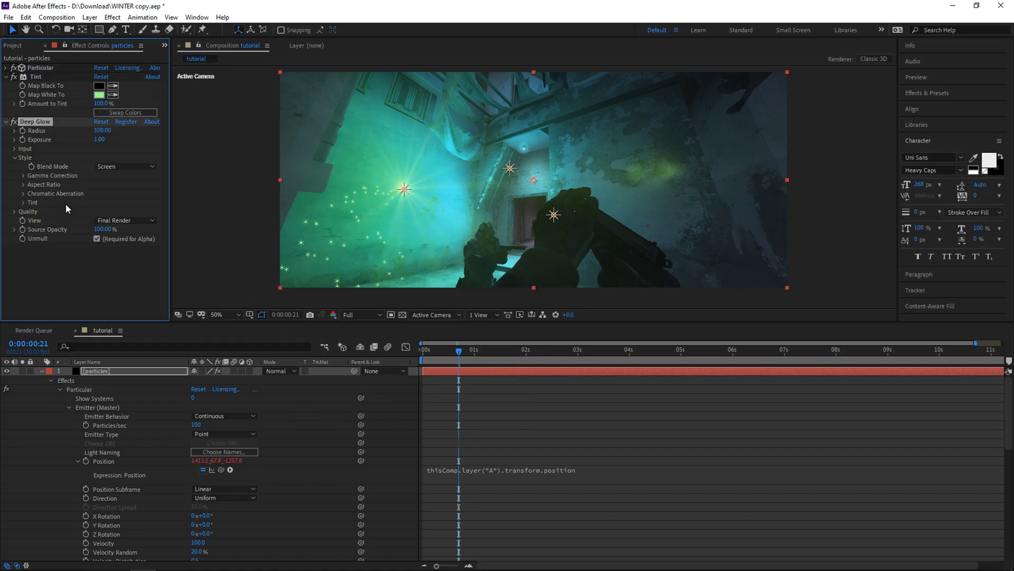
pyautogui.moveTo(459, 351)
pyautogui.mouseDown()
pyautogui.moveTo(423, 350)
pyautogui.moveTo(522, 362)
pyautogui.mouseUp()
pyautogui.click(42, 371)
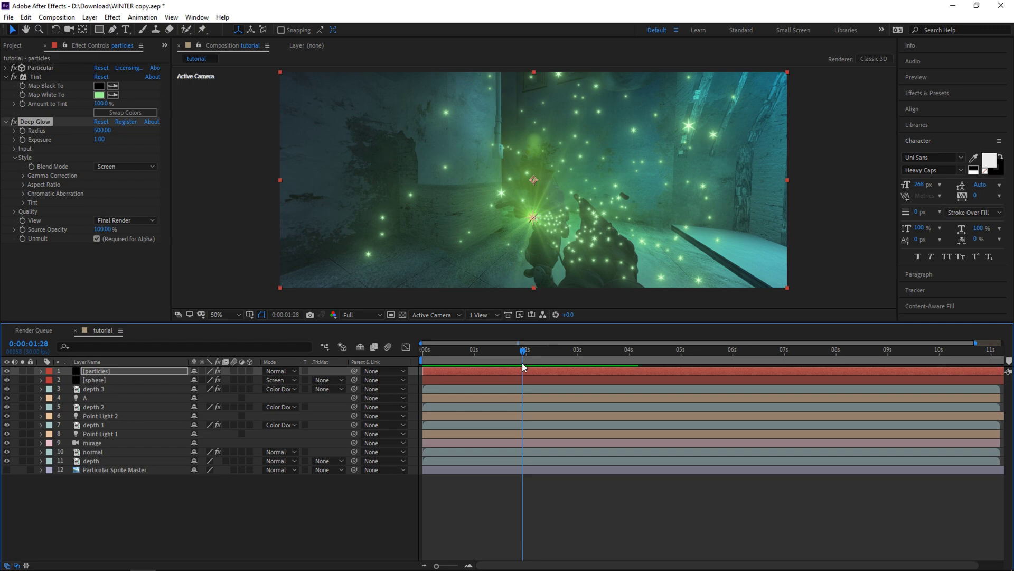
pyautogui.moveTo(523, 366); pyautogui.dragTo(421, 367)
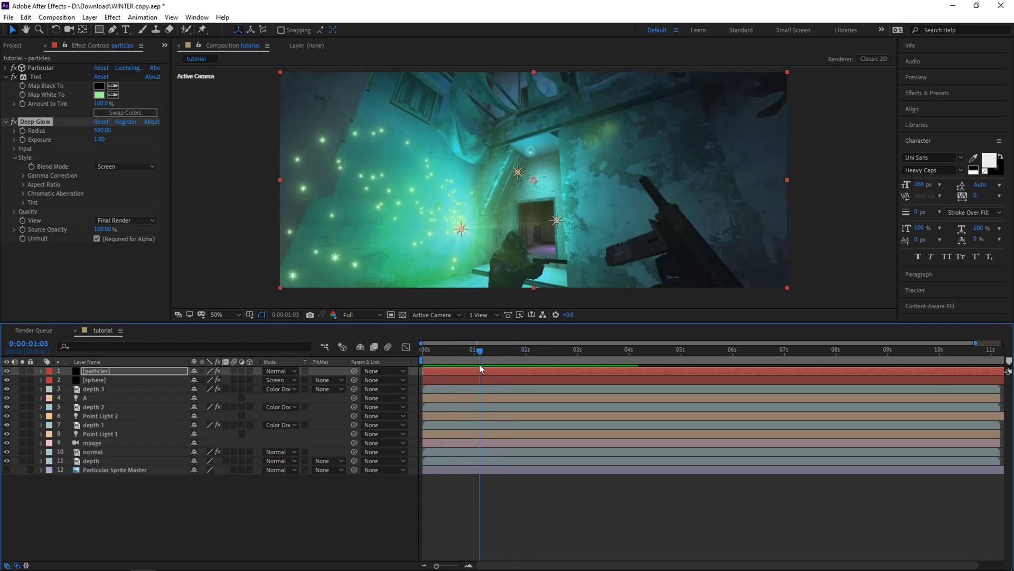
pyautogui.moveTo(421, 368); pyautogui.dragTo(470, 366)
pyautogui.click(94, 461)
pyautogui.hotkey('ctrl', 'd')
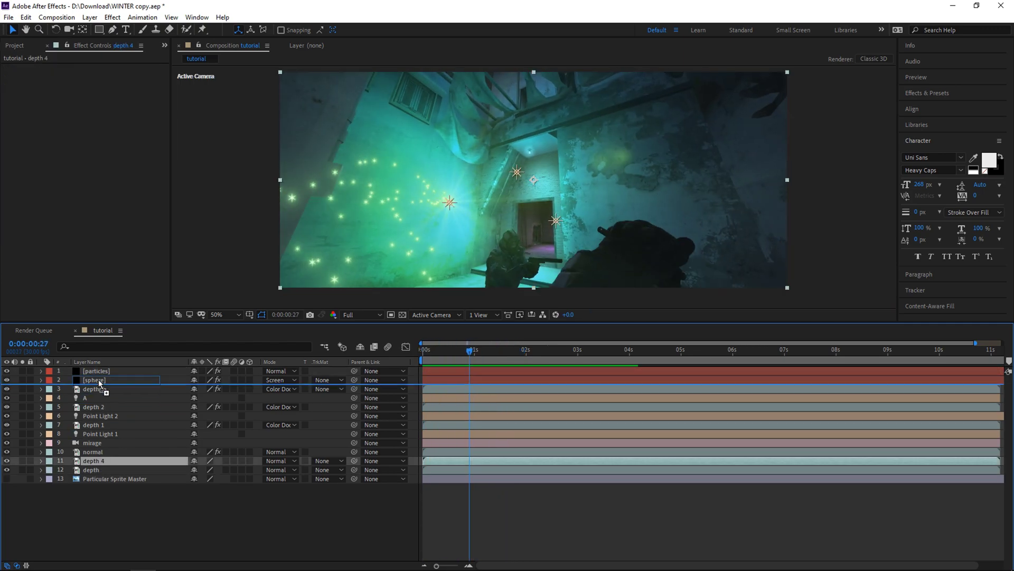
# - Move the depth copy to the top and crush it to stark black and white with Levels
pyautogui.moveTo(97, 461); pyautogui.dragTo(106, 369)
pyautogui.click(21, 371)
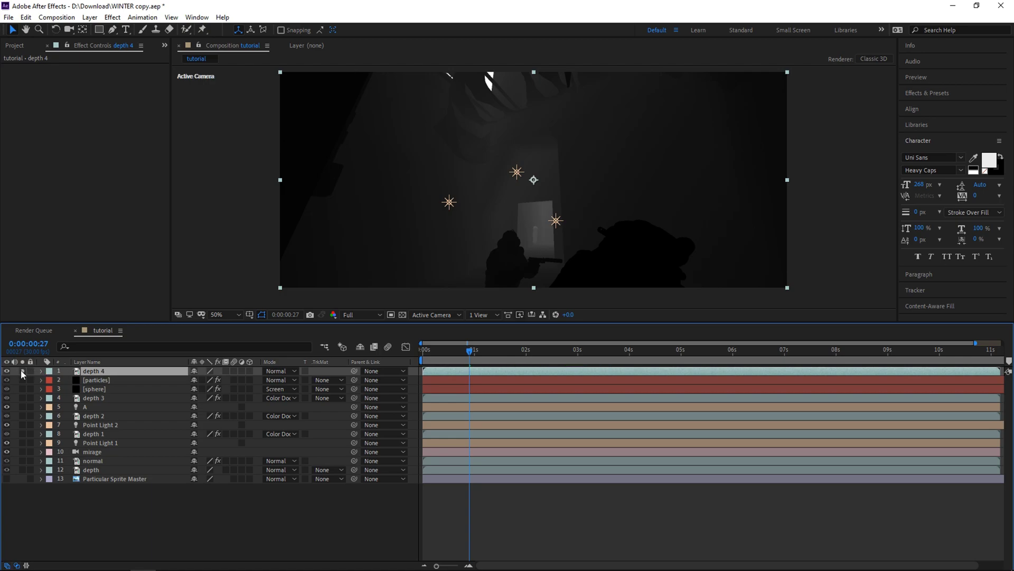
pyautogui.moveTo(166, 127); pyautogui.dragTo(37, 134)
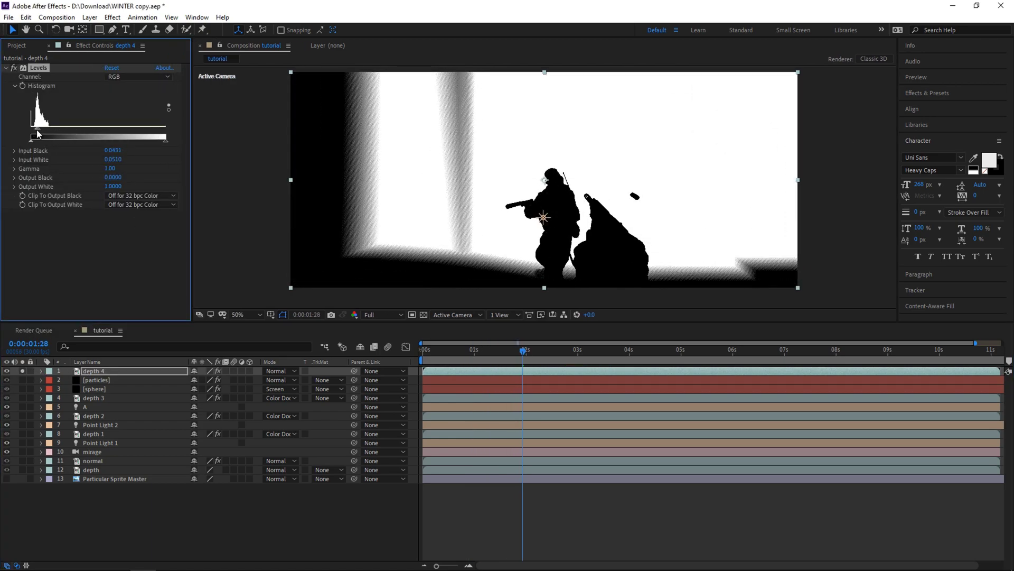
pyautogui.click(22, 371)
# - Set the particles and sphere Track Mattes to Luma Matte from depth 4 and its duplicate
pyautogui.click(100, 381)
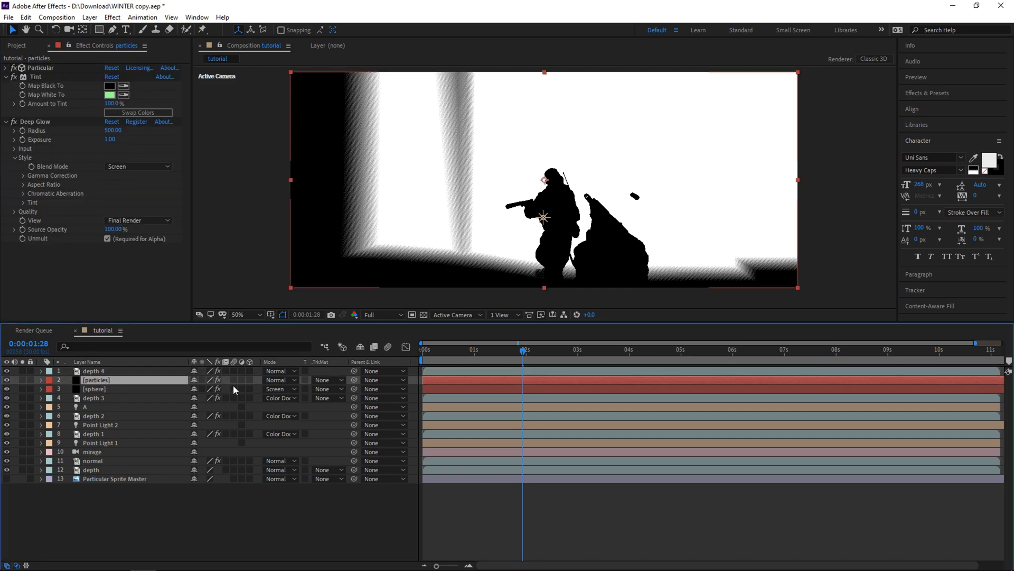
pyautogui.click(327, 380)
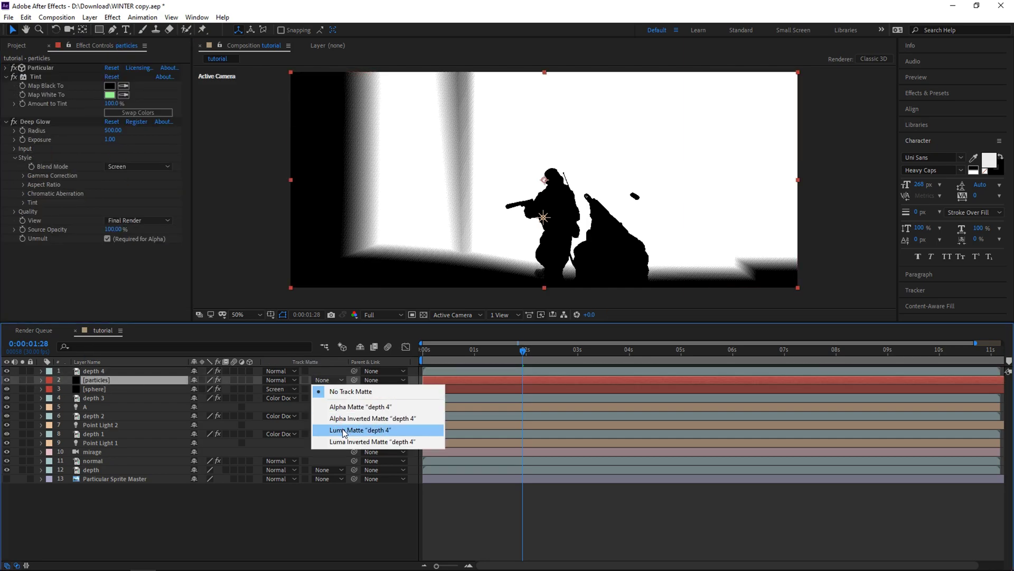
pyautogui.click(342, 430)
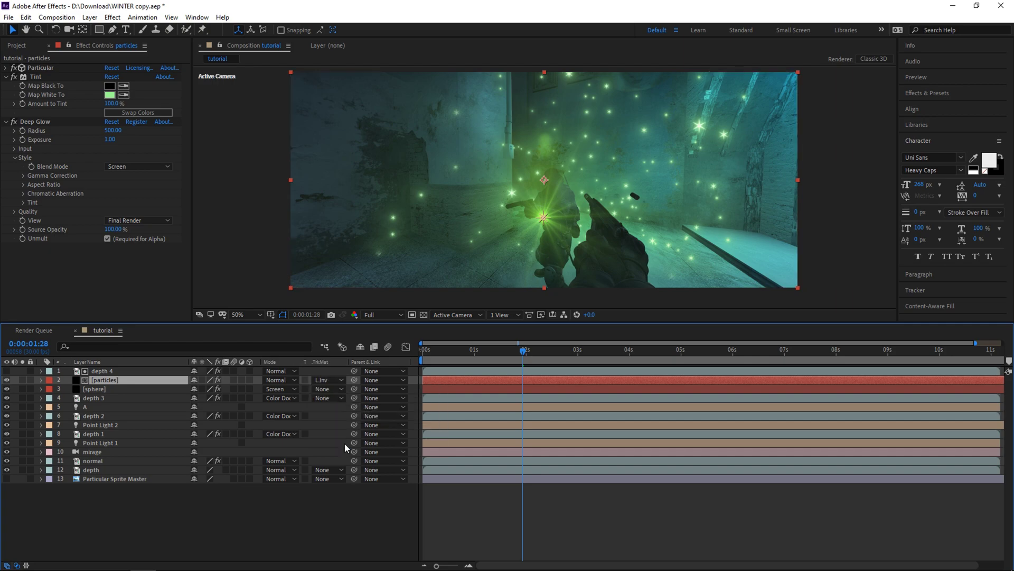
pyautogui.hotkey('ctrl', 'd')
pyautogui.click(327, 398)
pyautogui.click(344, 449)
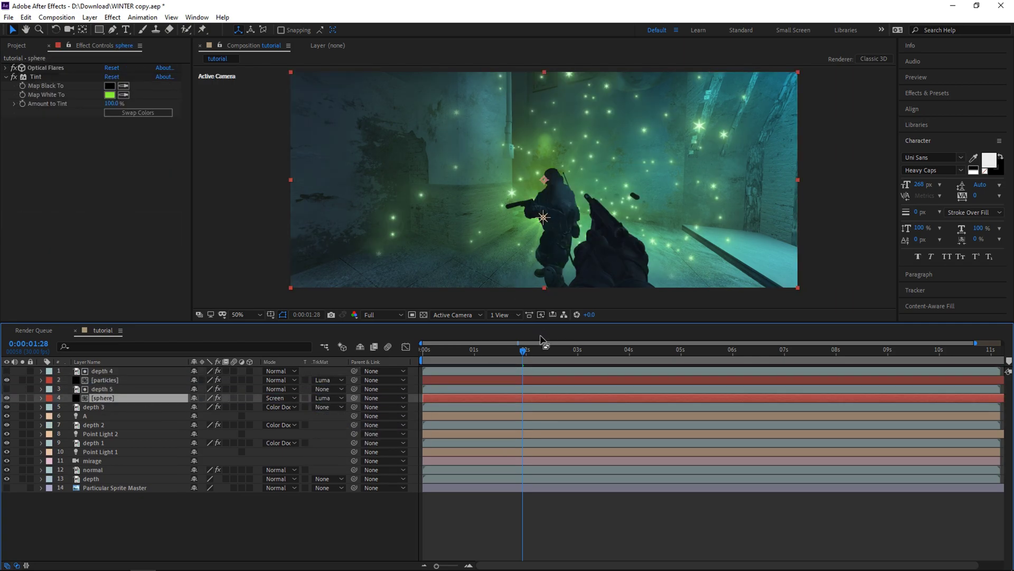
# - Scrub through the shot and replay it from the start to check the depth-masked particles
pyautogui.moveTo(523, 351); pyautogui.dragTo(417, 353)
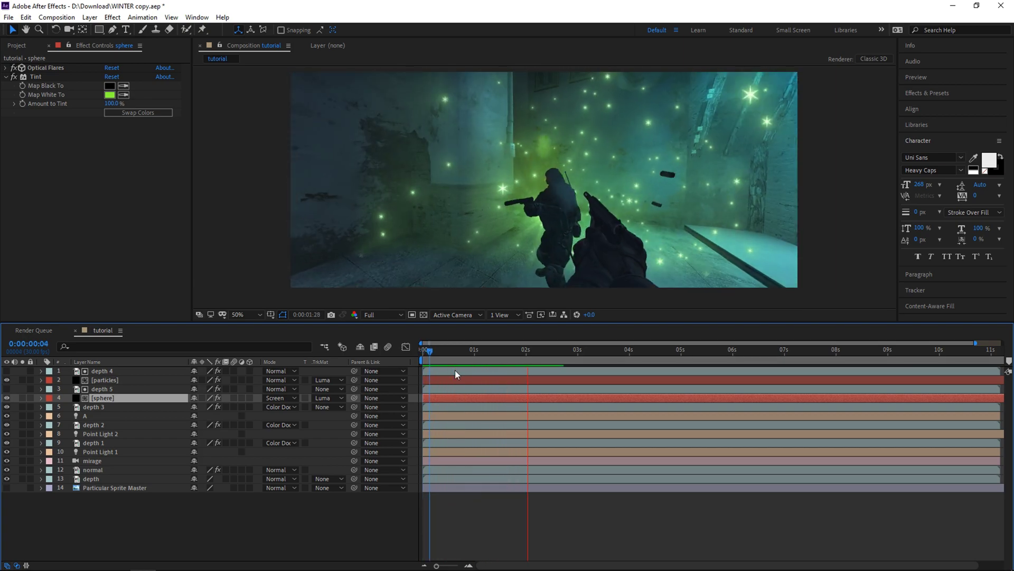
pyautogui.press('space')
pyautogui.press('Home')
pyautogui.press('space')
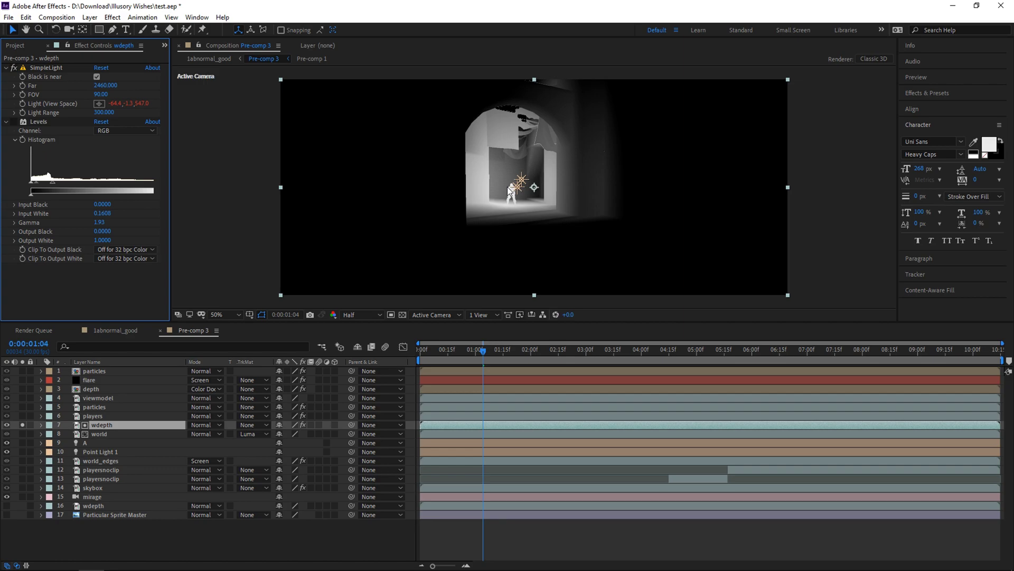
# - Enable Levels on wdepth, unsolo it, and preview the 1abnormal_good composition
pyautogui.click(13, 122)
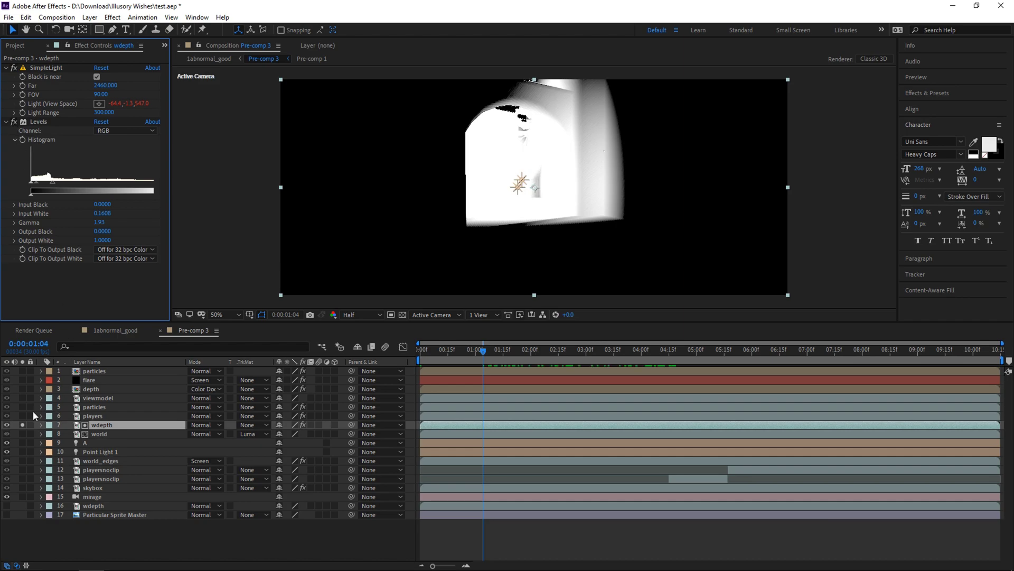
pyautogui.click(21, 424)
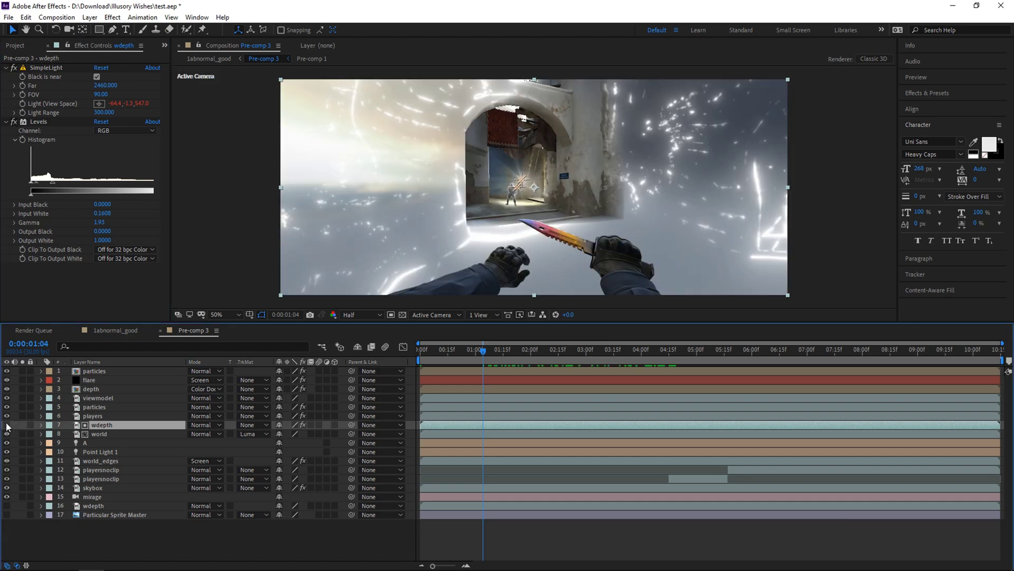
pyautogui.click(101, 434)
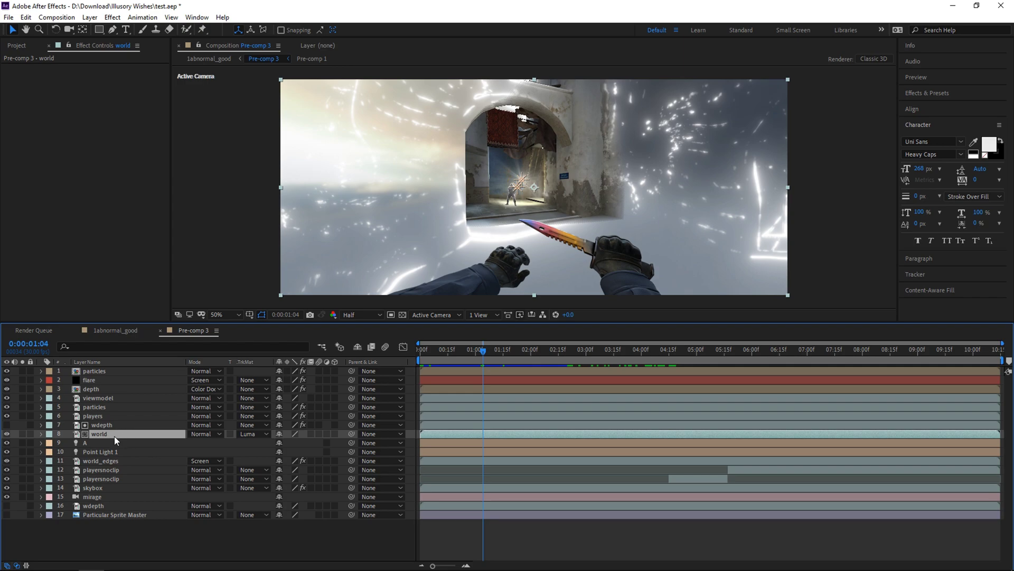
pyautogui.click(116, 332)
pyautogui.press('space')
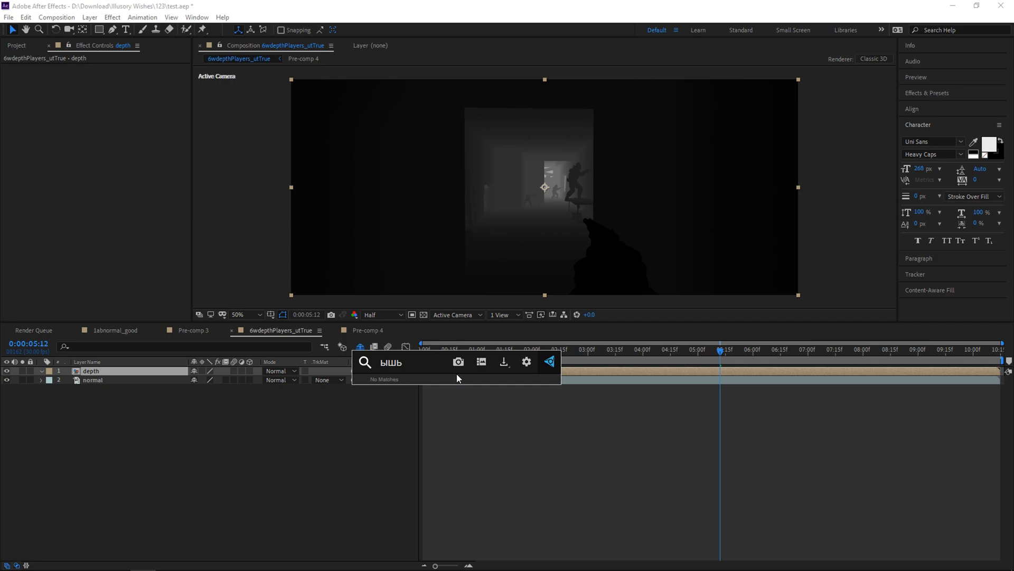
# - Apply SimpleLight to depth with Black is near, Light Range 40 and light Z at 108
pyautogui.press('BackSpace')
pyautogui.press('BackSpace')
pyautogui.press('BackSpace')
pyautogui.write('sim')
pyautogui.press('Return')
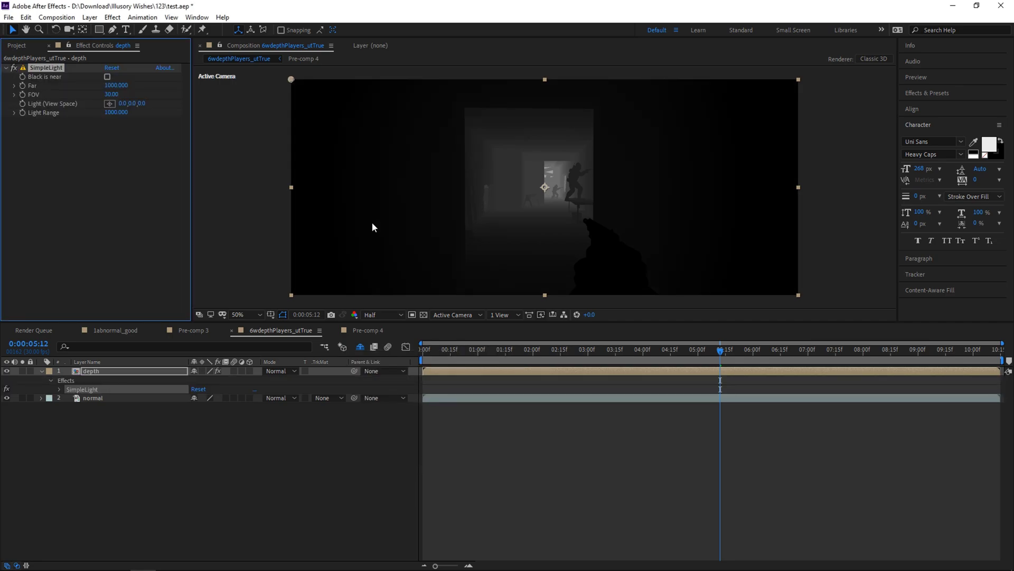
pyautogui.click(107, 77)
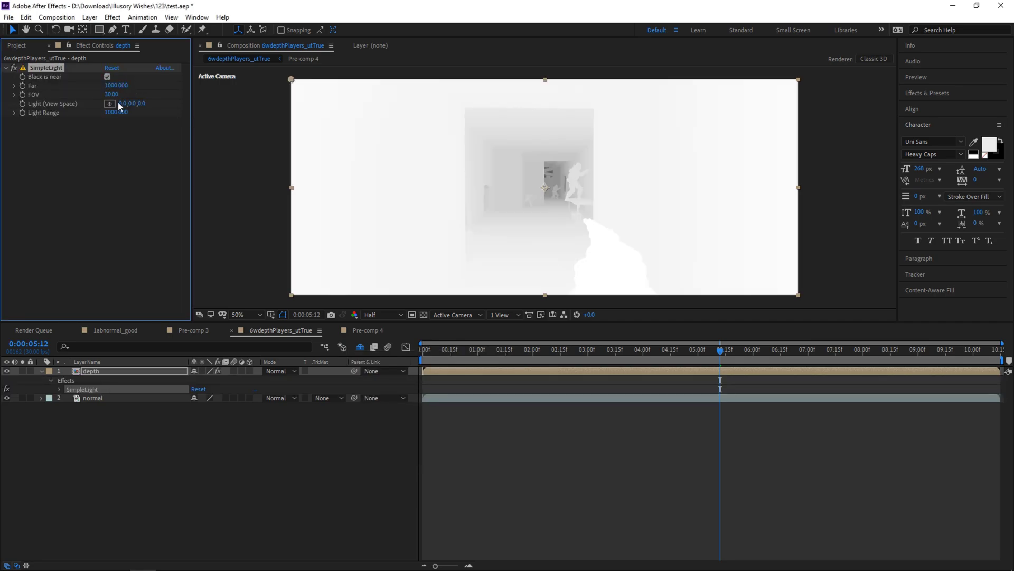
pyautogui.moveTo(117, 114); pyautogui.dragTo(79, 121)
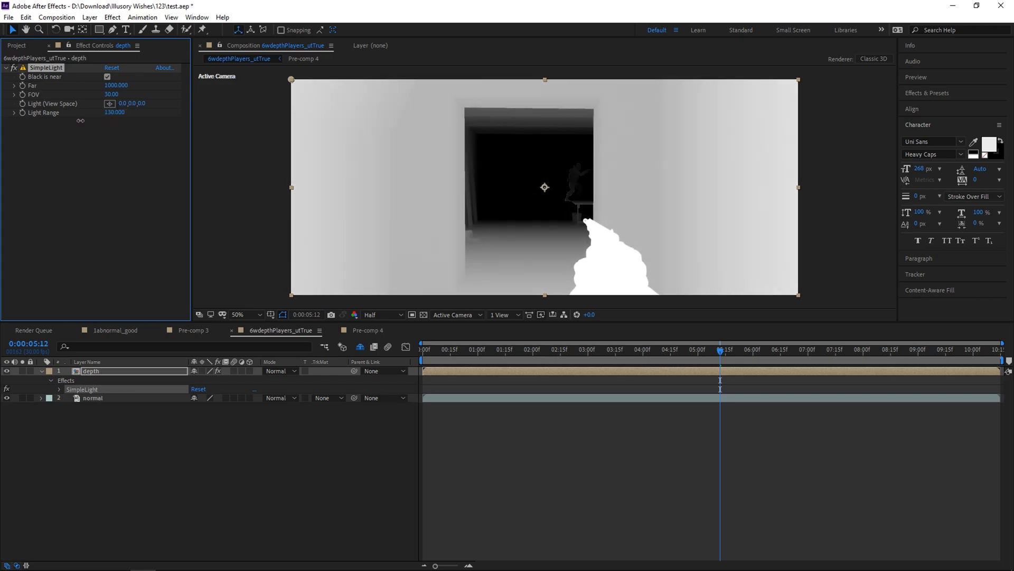
pyautogui.moveTo(140, 104)
pyautogui.mouseDown()
pyautogui.moveTo(209, 119)
pyautogui.moveTo(170, 125)
pyautogui.moveTo(112, 114)
pyautogui.mouseUp()
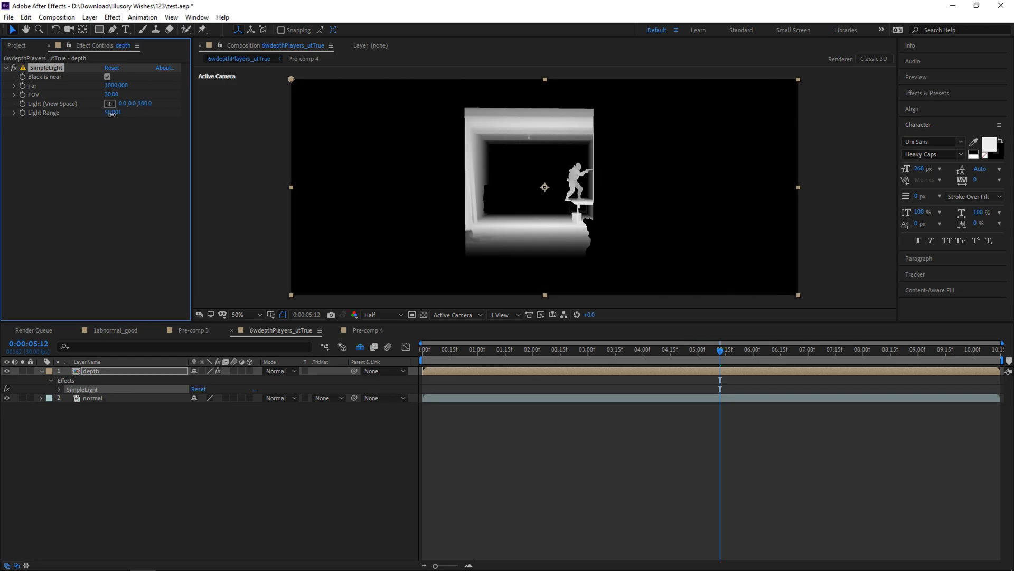
# - Add a Levels effect to the depth layer
pyautogui.click(70, 200)
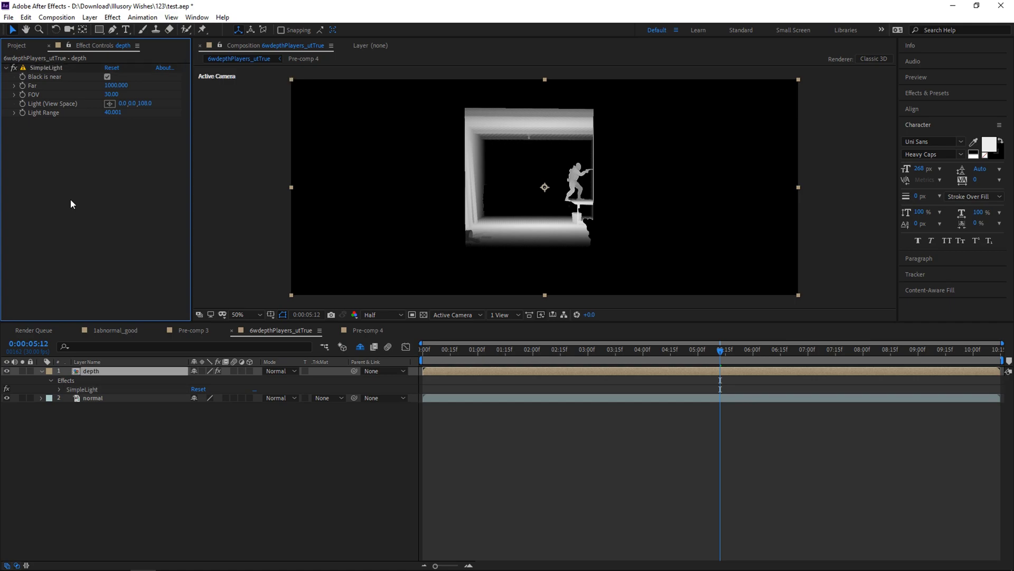
pyautogui.hotkey('ctrl', 'space')
pyautogui.write('level')
pyautogui.press('Return')
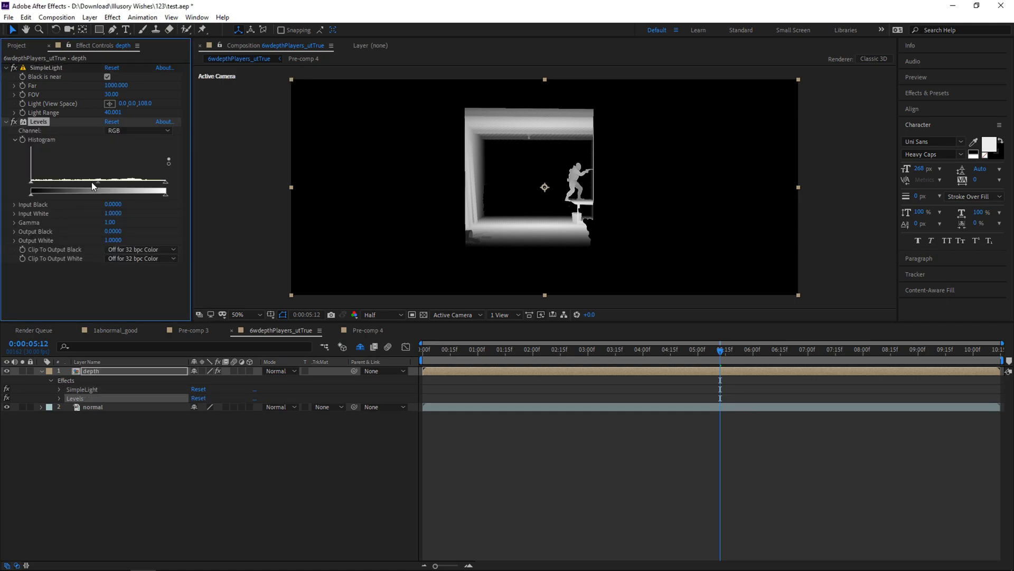
# - Brighten the lit depth area and review the keyframed light position around 5–6 seconds
pyautogui.moveTo(165, 182)
pyautogui.mouseDown()
pyautogui.moveTo(148, 195)
pyautogui.moveTo(84, 191)
pyautogui.mouseUp()
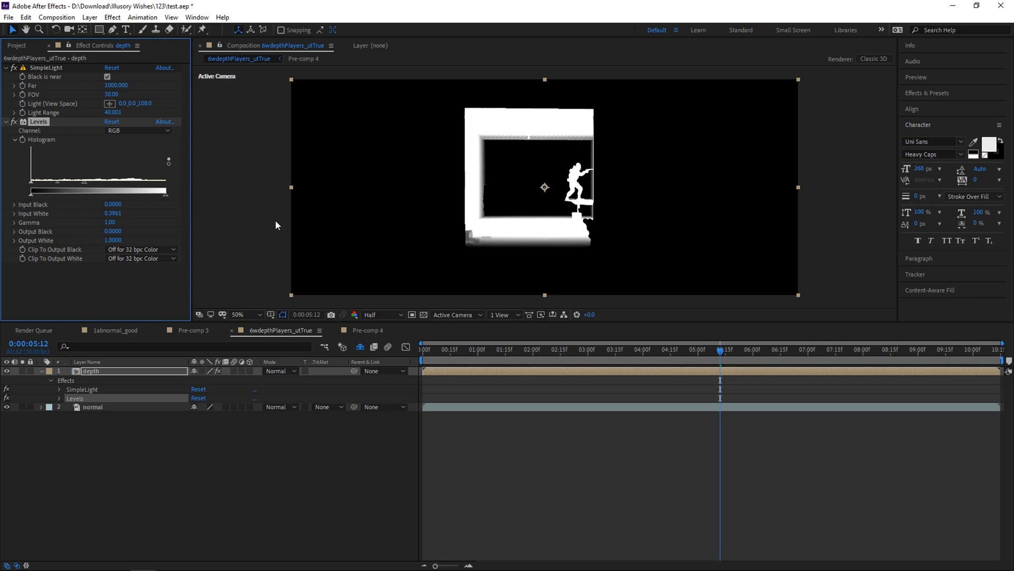
pyautogui.click(667, 359)
pyautogui.moveTo(667, 359); pyautogui.dragTo(767, 357)
pyautogui.press('u')
pyautogui.click(718, 358)
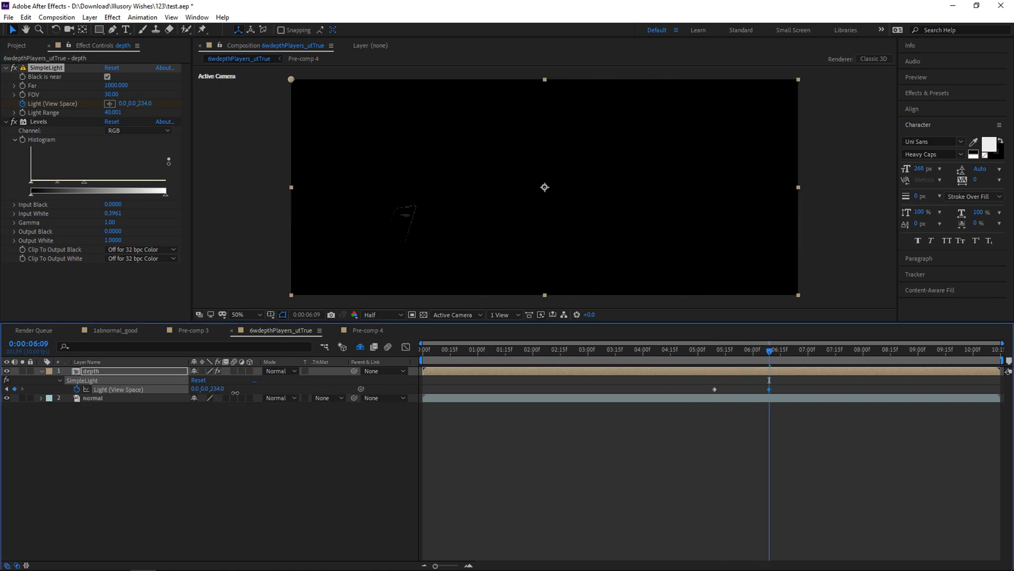
# - Set the depth layer to Screen blending, preview it, and duplicate the normal layer as normal 2
pyautogui.click(276, 370)
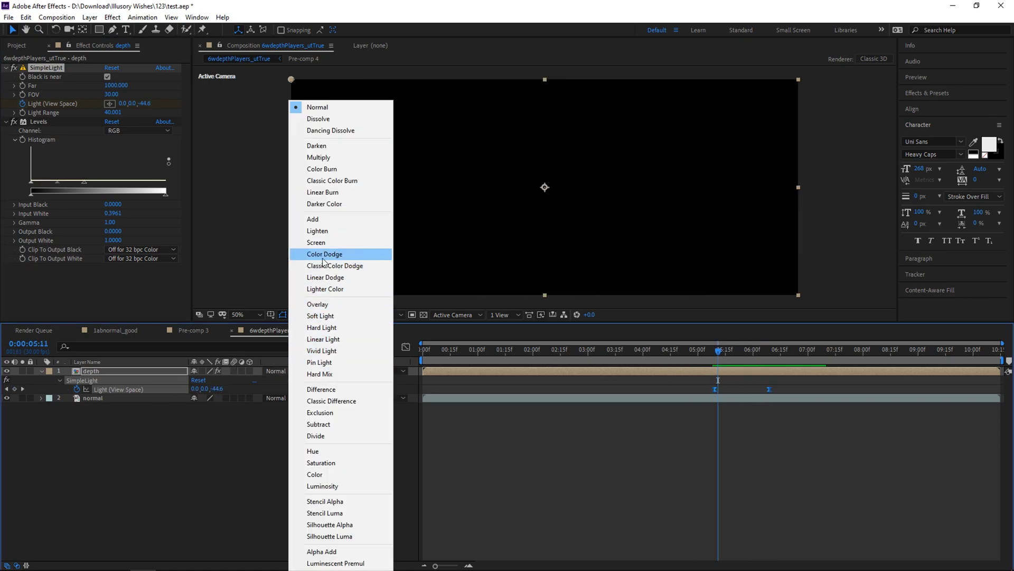
pyautogui.click(317, 242)
pyautogui.press('space')
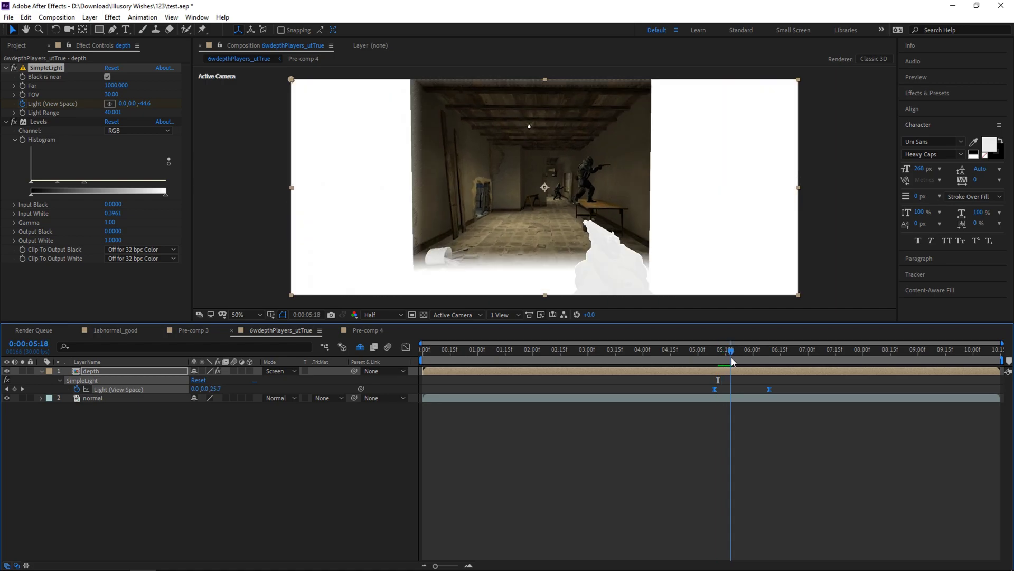
pyautogui.press('space')
pyautogui.press('space')
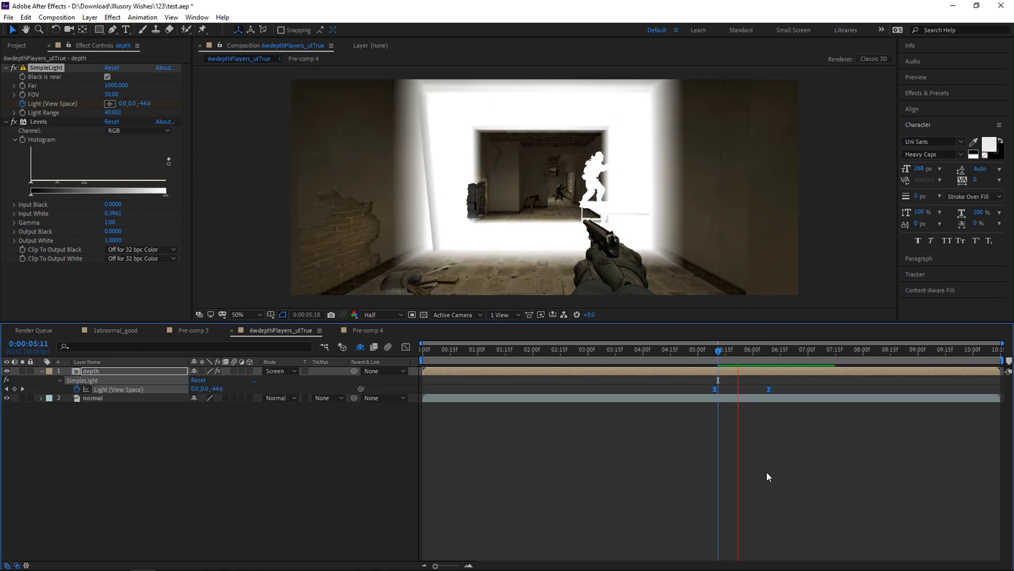
pyautogui.click(728, 361)
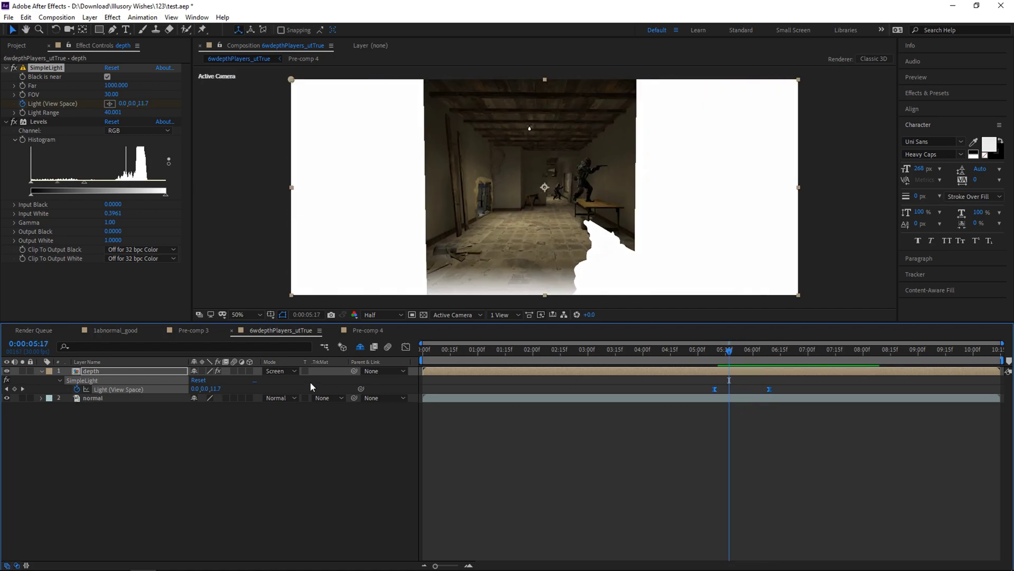
pyautogui.click(87, 379)
pyautogui.hotkey('ctrl', 'd')
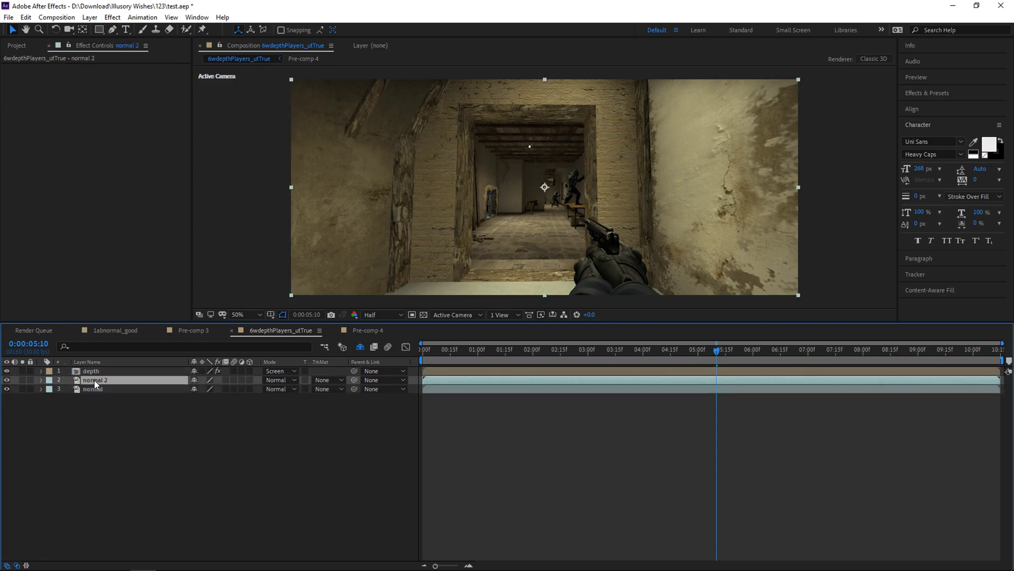
# - Set normal 2's Track Matte to Luma Matte 'depth' and hide the original normal layer
pyautogui.click(318, 379)
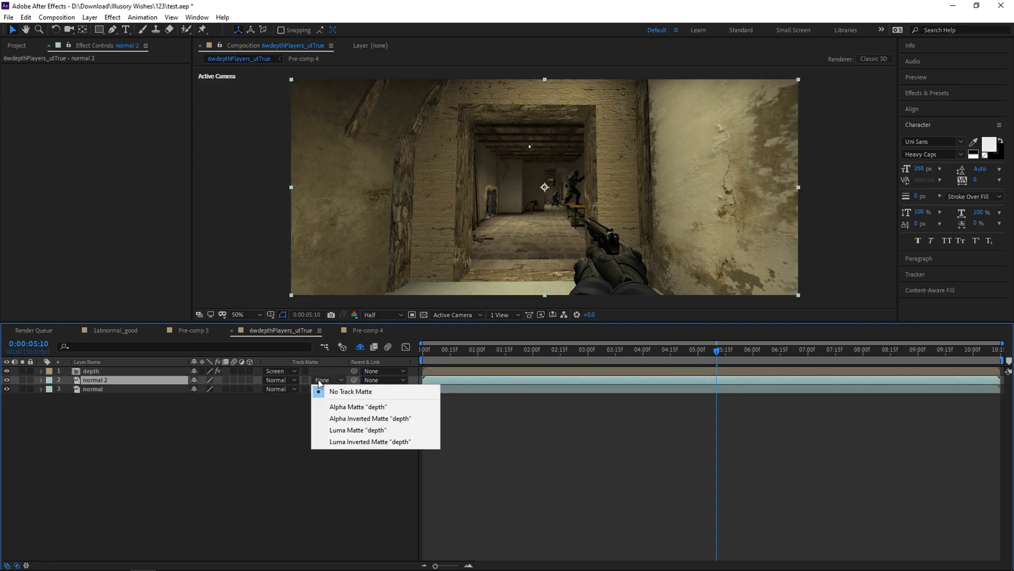
pyautogui.click(349, 430)
pyautogui.click(6, 389)
pyautogui.moveTo(720, 357)
pyautogui.mouseDown()
pyautogui.moveTo(752, 366)
pyautogui.moveTo(720, 362)
pyautogui.mouseUp()
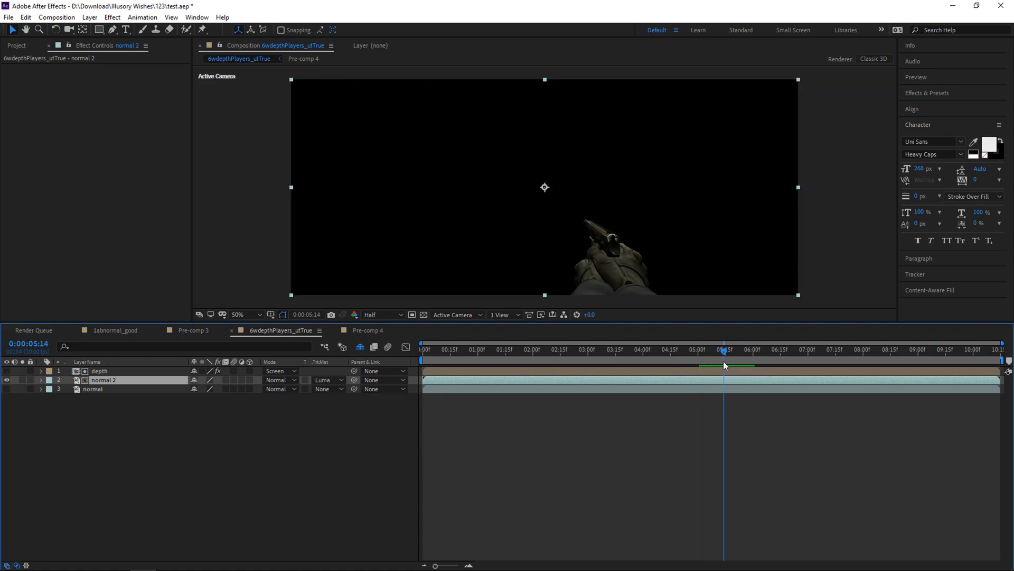
# - Pre-compose the depth and normal 2 layers into Pre-comp 5
pyautogui.keyDown('ctrl'); pyautogui.click(106, 373); pyautogui.keyUp('ctrl')
pyautogui.hotkey('ctrl', 'shift', 'c')
pyautogui.click(533, 333)
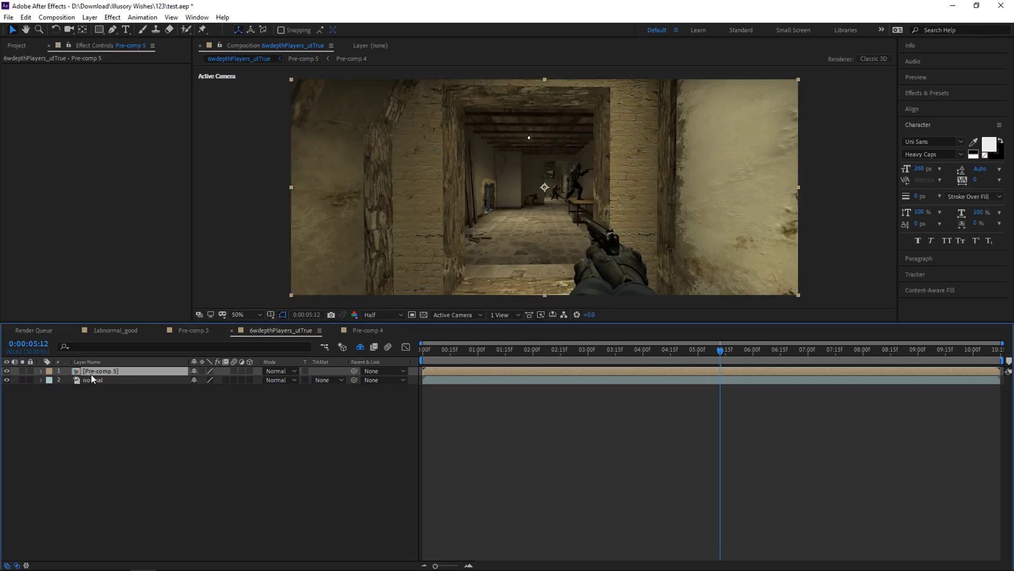
pyautogui.click(710, 353)
pyautogui.moveTo(711, 358); pyautogui.dragTo(738, 357)
# - Add Deep Glow to Pre-comp 5, unsolo it, and preview the glowing result
pyautogui.hotkey('ctrl', 'space')
pyautogui.write('deep')
pyautogui.press('Return')
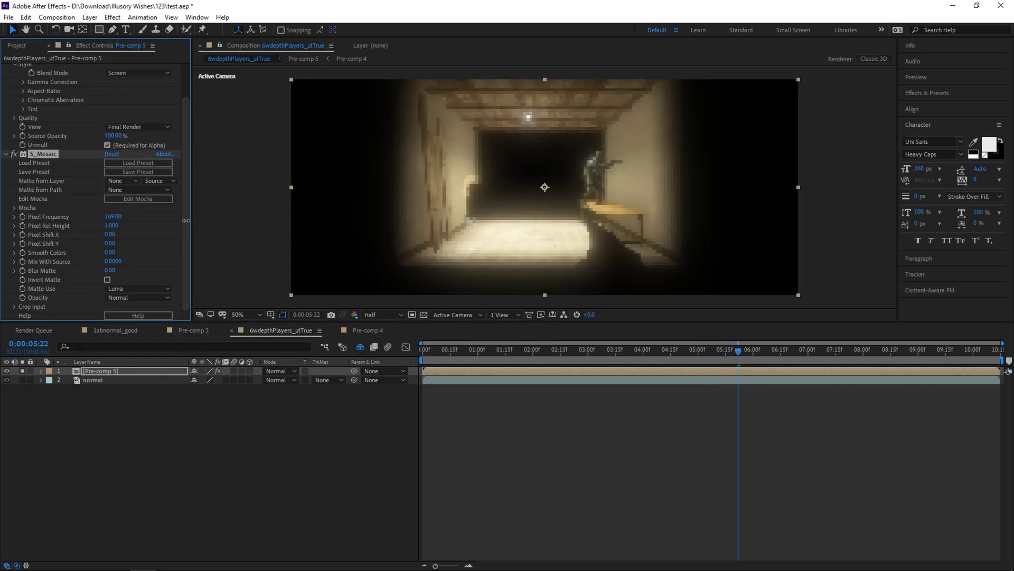
pyautogui.click(22, 371)
pyautogui.click(677, 452)
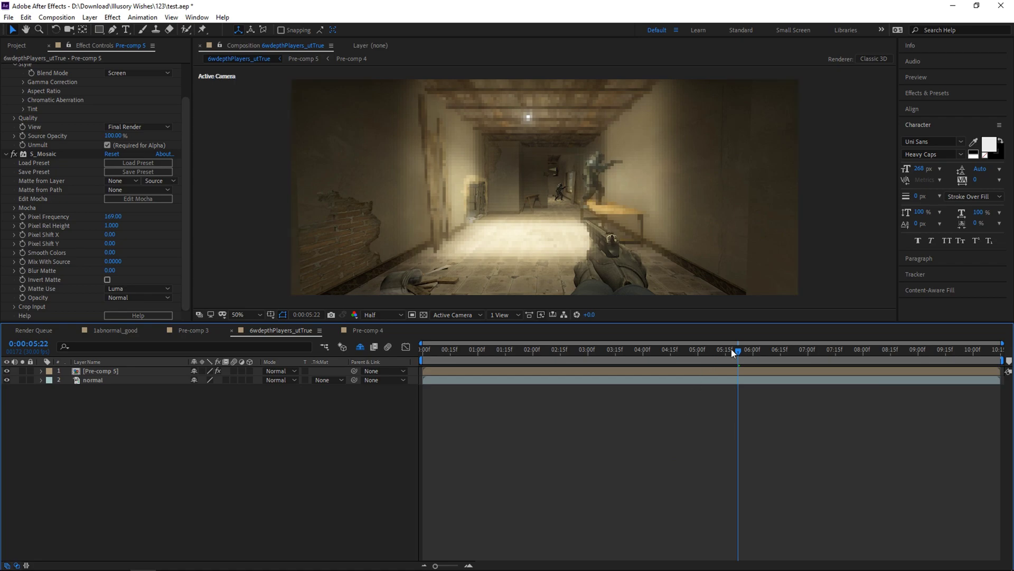
pyautogui.click(732, 349)
pyautogui.press('space')
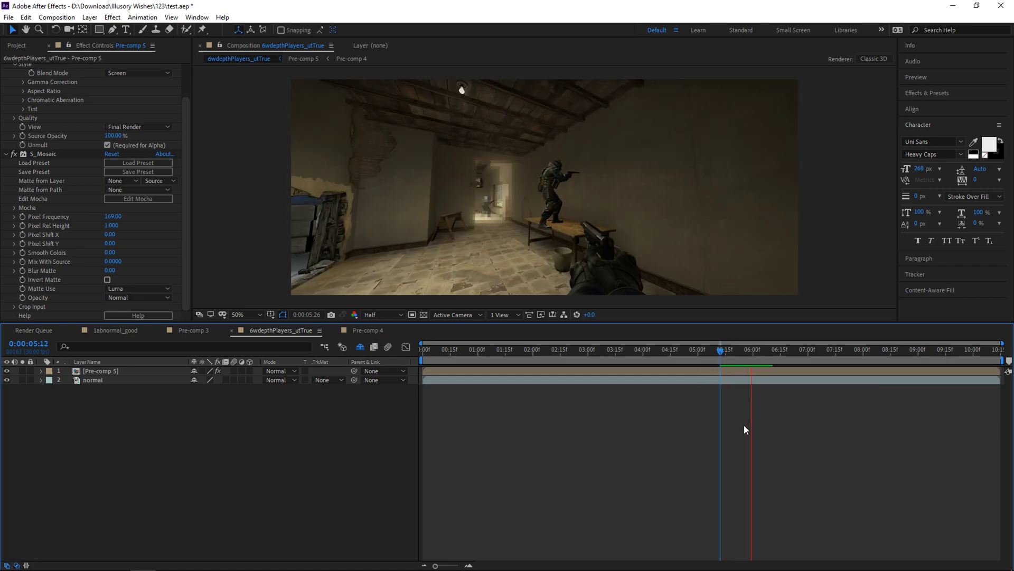
# - Add an Exposure effect to Pre-comp 5, raise it, check frames near 05:10, then open the pre-comp
pyautogui.click(721, 351)
pyautogui.hotkey('ctrl', 'space')
pyautogui.write('exposure')
pyautogui.press('Return')
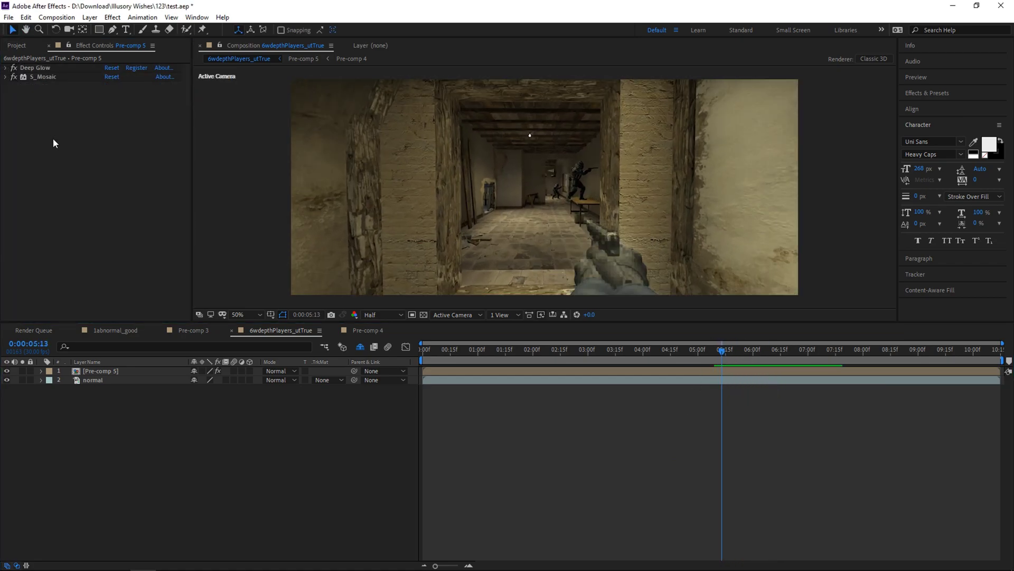
pyautogui.moveTo(109, 112); pyautogui.dragTo(137, 112)
pyautogui.click(710, 350)
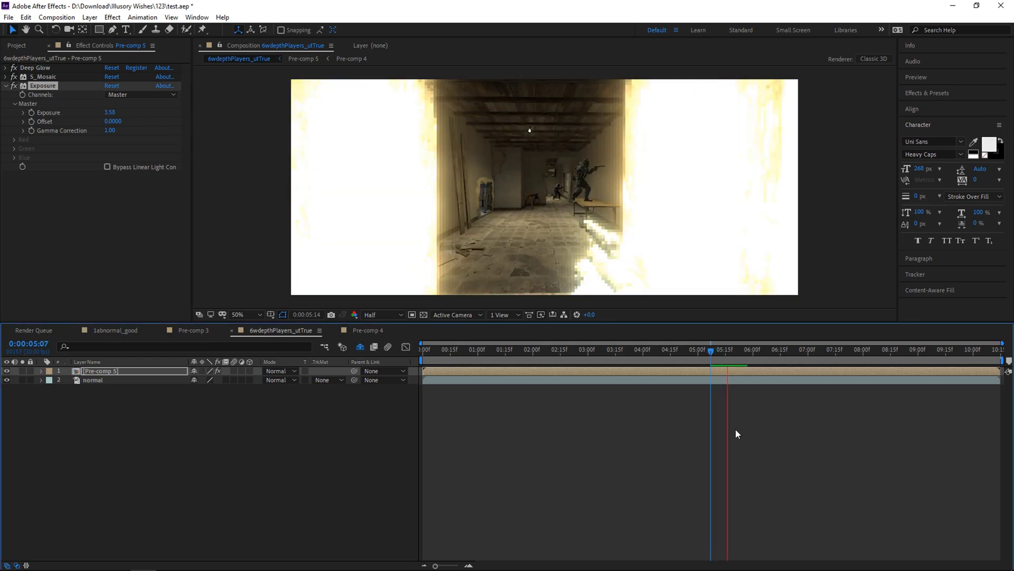
pyautogui.click(717, 351)
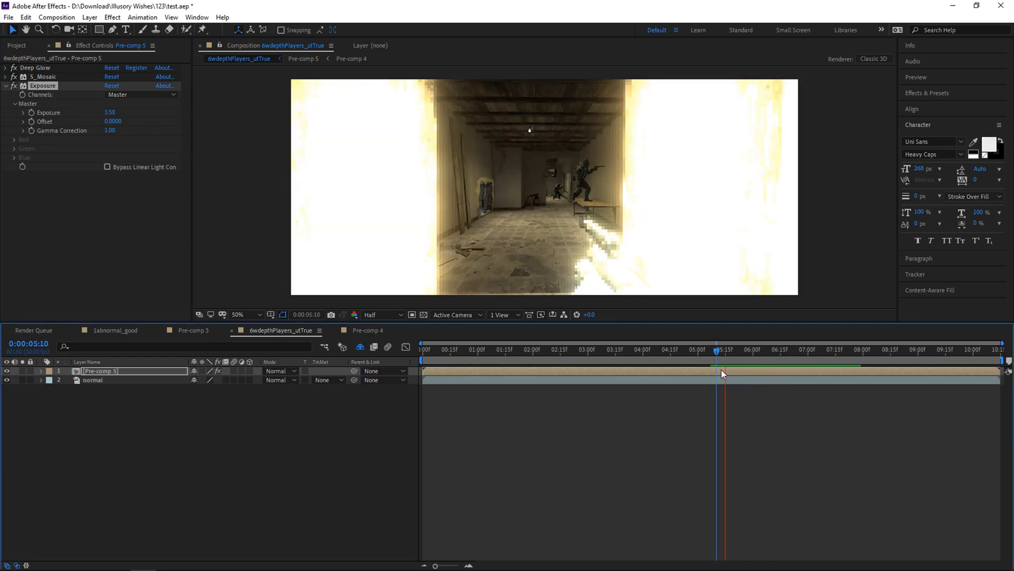
pyautogui.click(721, 351)
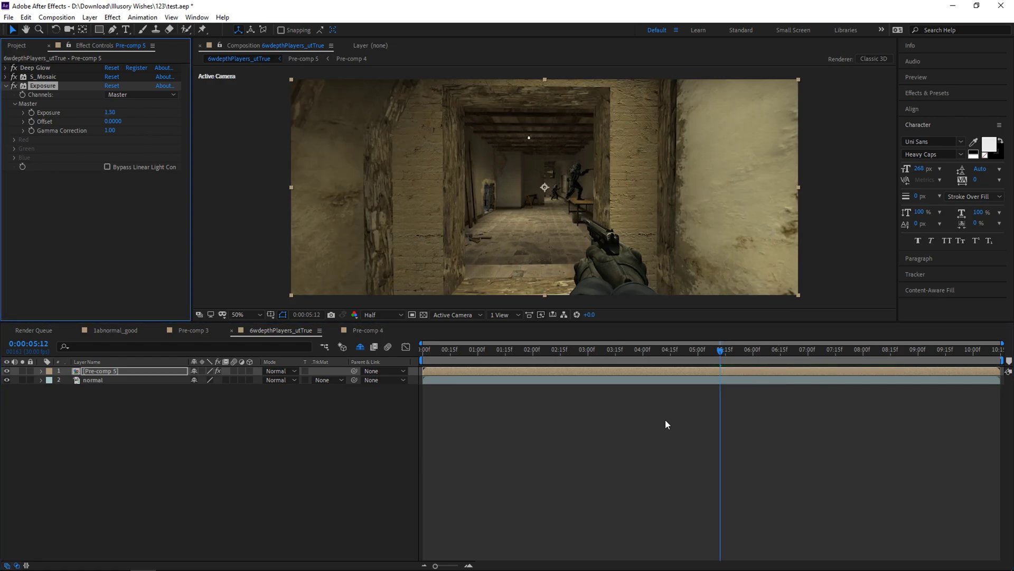
pyautogui.doubleClick(713, 372)
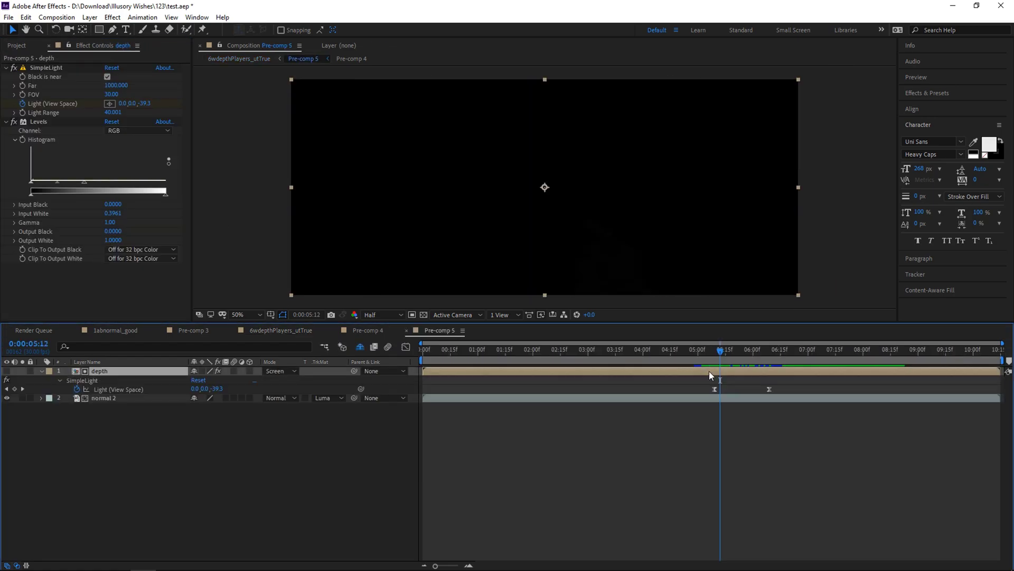
# - Add a loopOut("pingpong") expression to the SimpleLight Light (View Space) position keyframes
pyautogui.moveTo(722, 351); pyautogui.dragTo(737, 351)
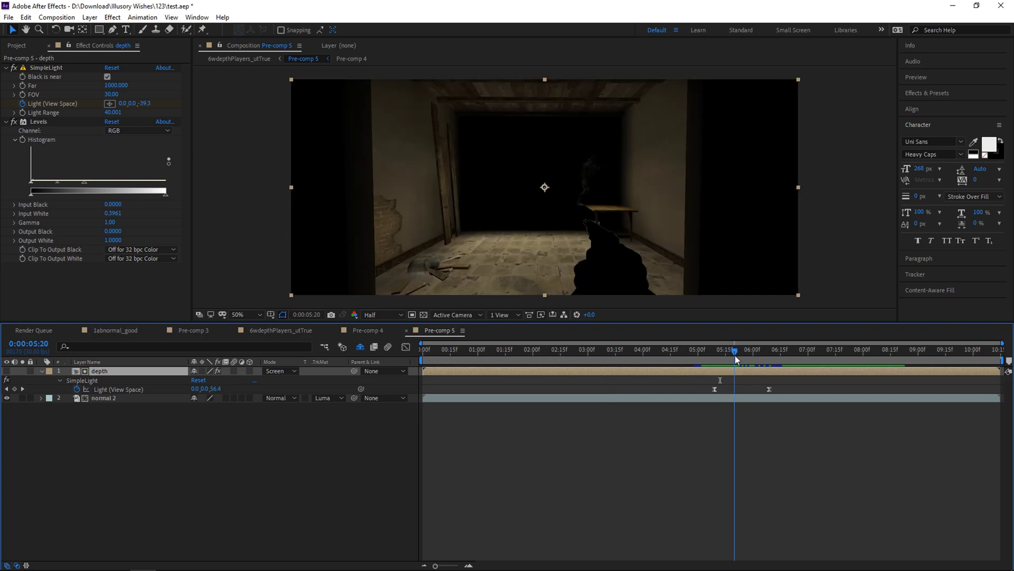
pyautogui.moveTo(700, 386); pyautogui.dragTo(785, 399)
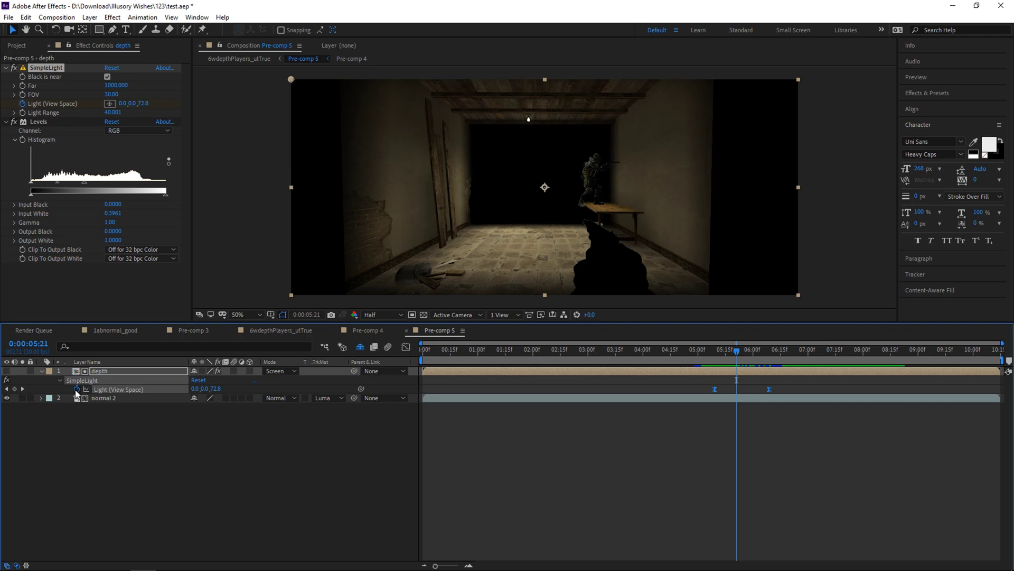
pyautogui.keyDown('alt'); pyautogui.click(76, 388); pyautogui.keyUp('alt')
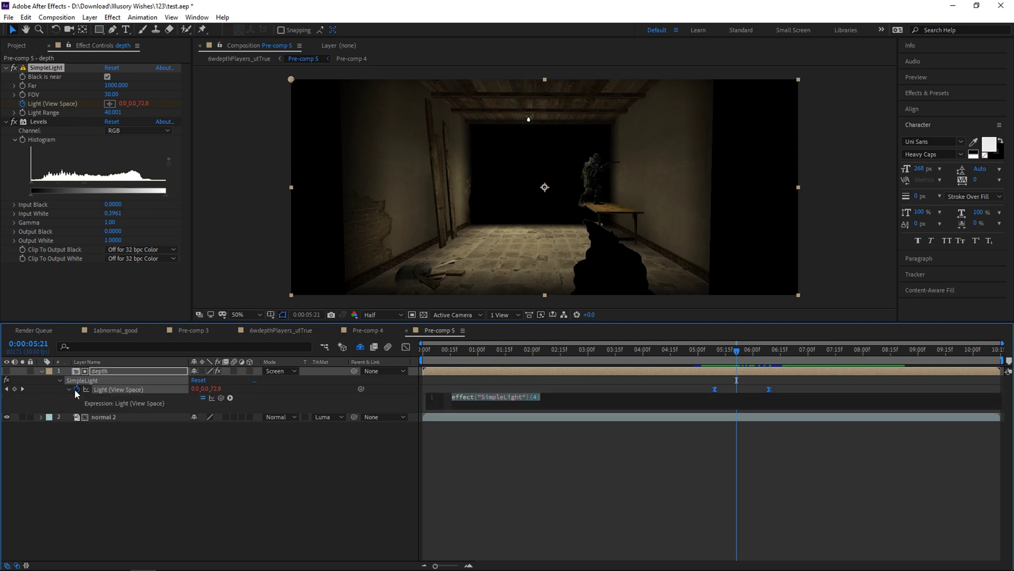
pyautogui.write('loop')
pyautogui.press('Down')
pyautogui.press('Down')
pyautogui.press('Return')
pyautogui.write('"pingpong')
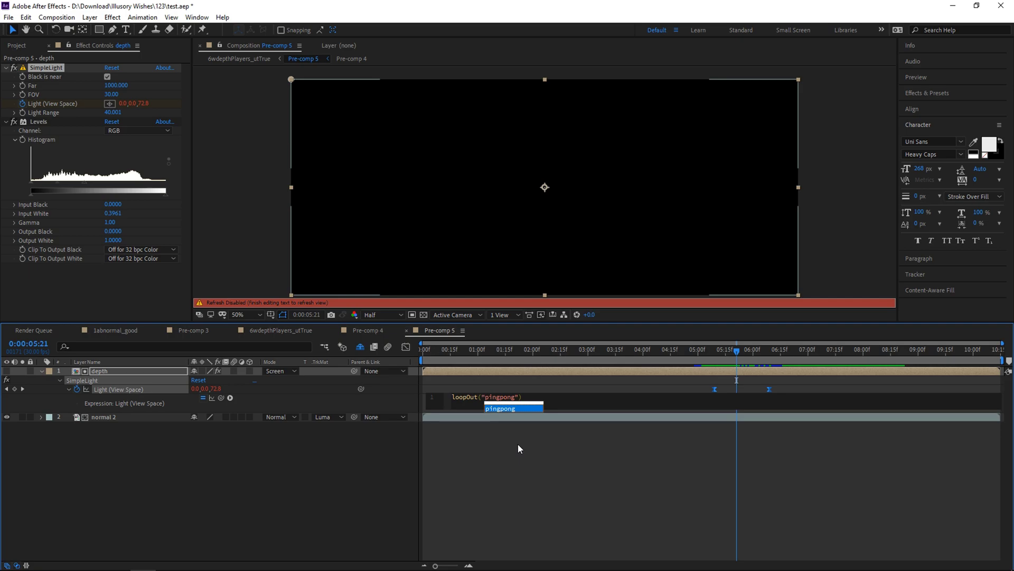
# - Return to the main composition and move the playhead back to around 04:23
pyautogui.hotkey('shift', 'Escape')
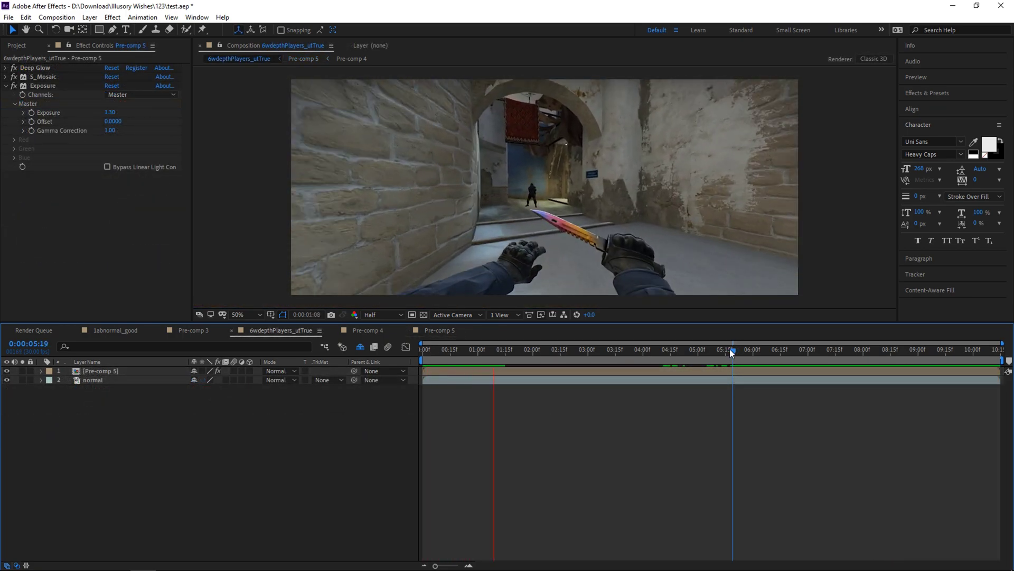
pyautogui.moveTo(732, 350); pyautogui.dragTo(703, 352)
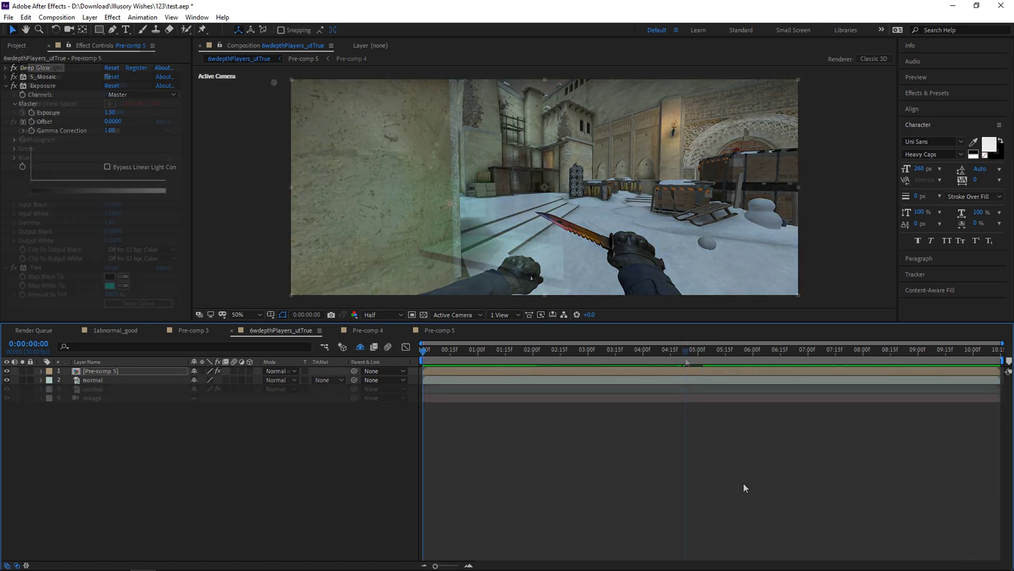
pyautogui.click(686, 357)
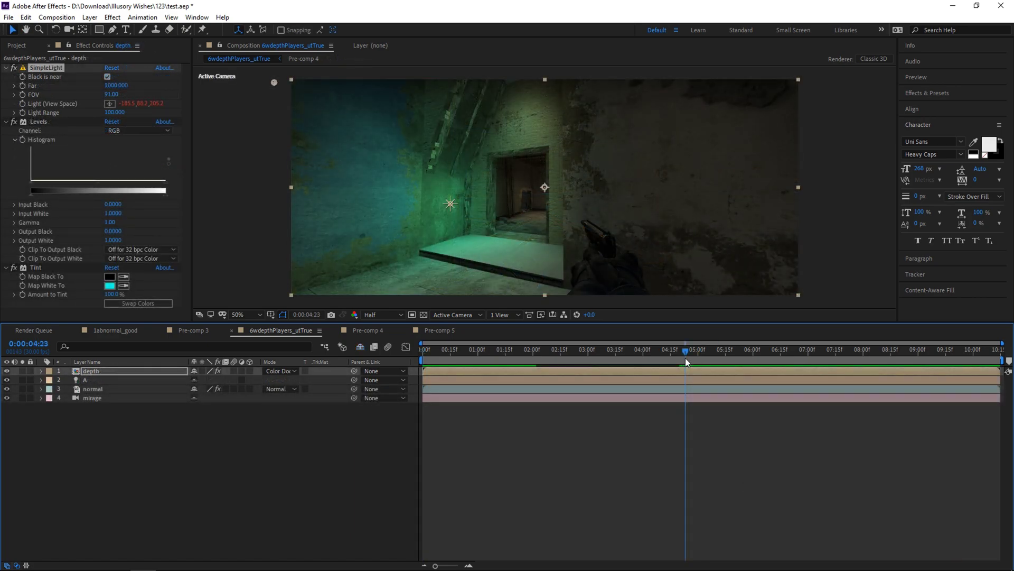
# - Preview the green lighting, then complete light A's Position expression as loopOut();
pyautogui.press('space')
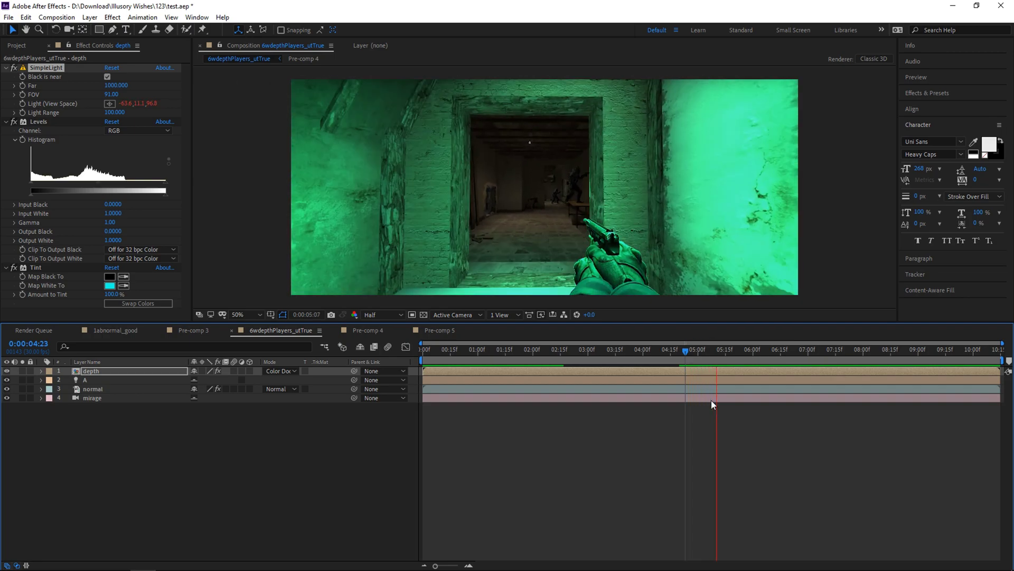
pyautogui.press('space')
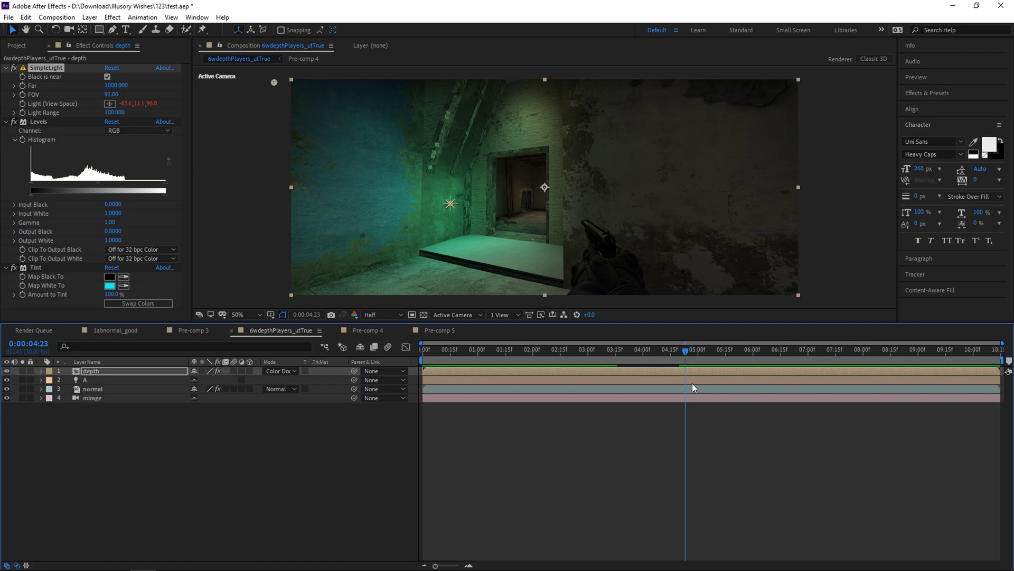
pyautogui.click(692, 381)
pyautogui.press('u')
pyautogui.write('loopOut(')
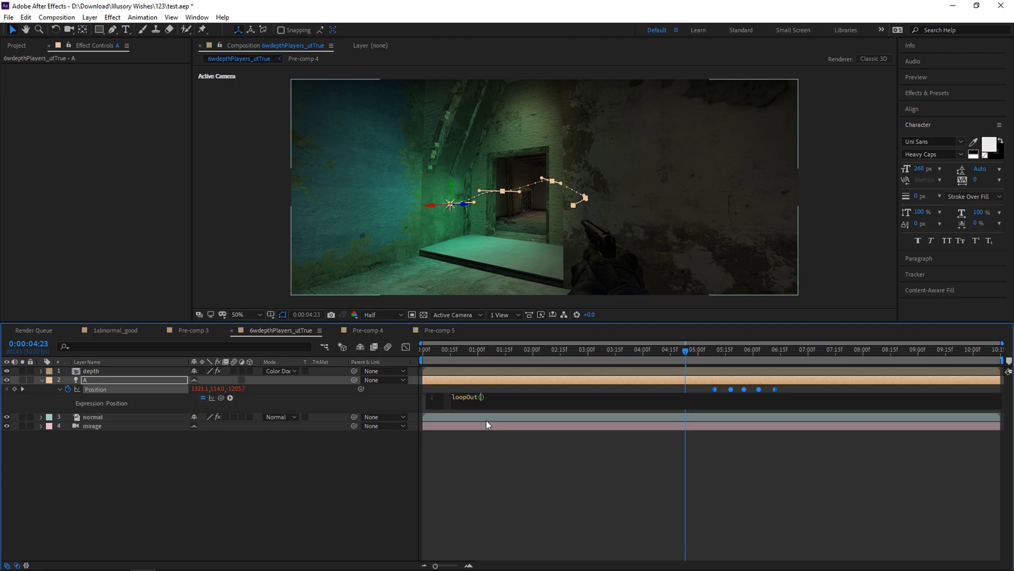
pyautogui.write(');')
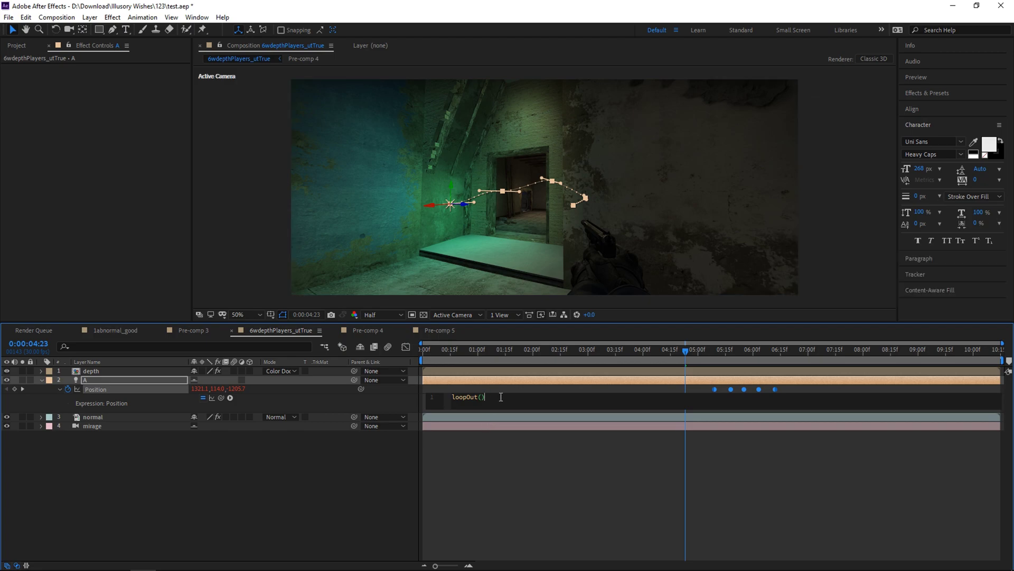
pyautogui.click(498, 450)
# - Preview the looping light from around 05:04
pyautogui.click(705, 354)
pyautogui.moveTo(711, 359); pyautogui.dragTo(715, 362)
pyautogui.press('space')
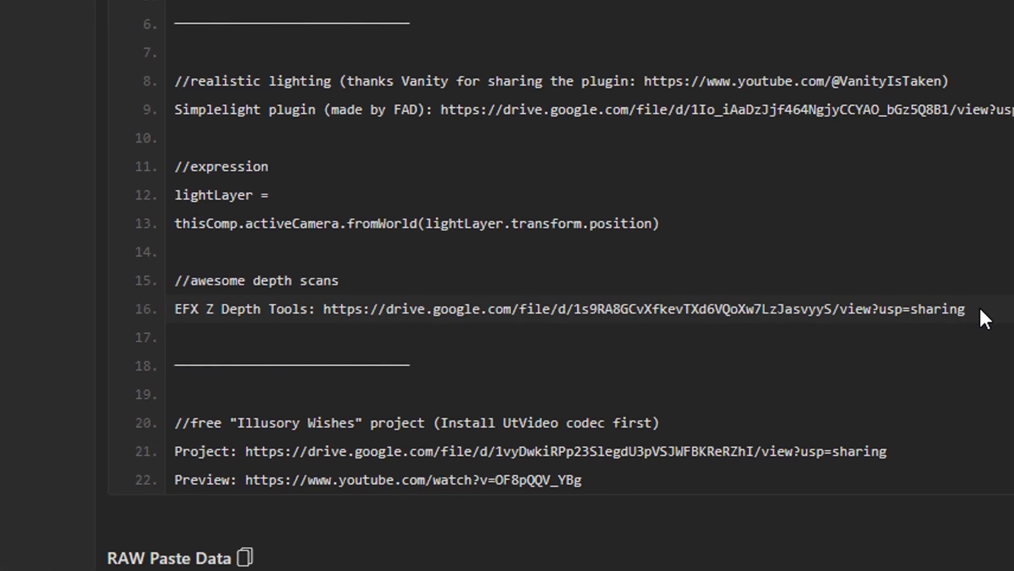
# - Load the EFX Z Depth Tools link from line 16 in a new browser tab
pyautogui.moveTo(538, 314); pyautogui.dragTo(256, 316)
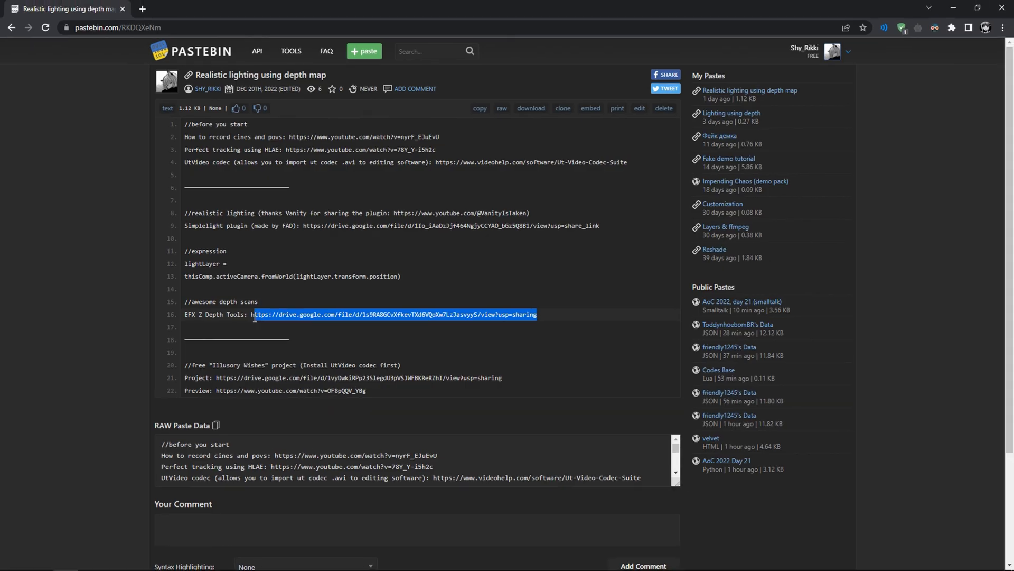
pyautogui.click(142, 9)
pyautogui.press('Return')
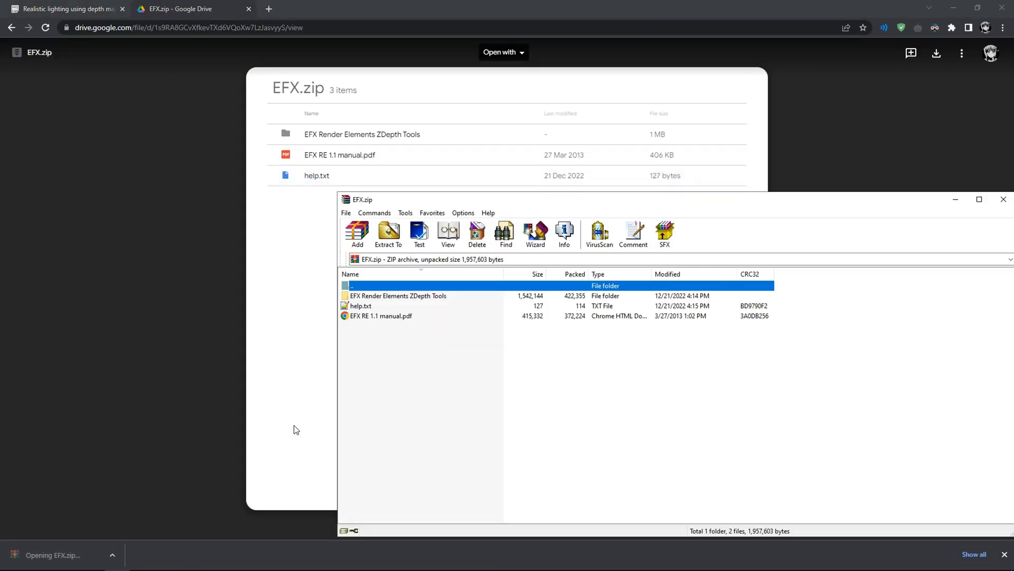
# - Move the ZDepth Tools folder into After Effects' Plug-ins folder, replacing the existing copy
pyautogui.press('super+e')
pyautogui.doubleClick(273, 217)
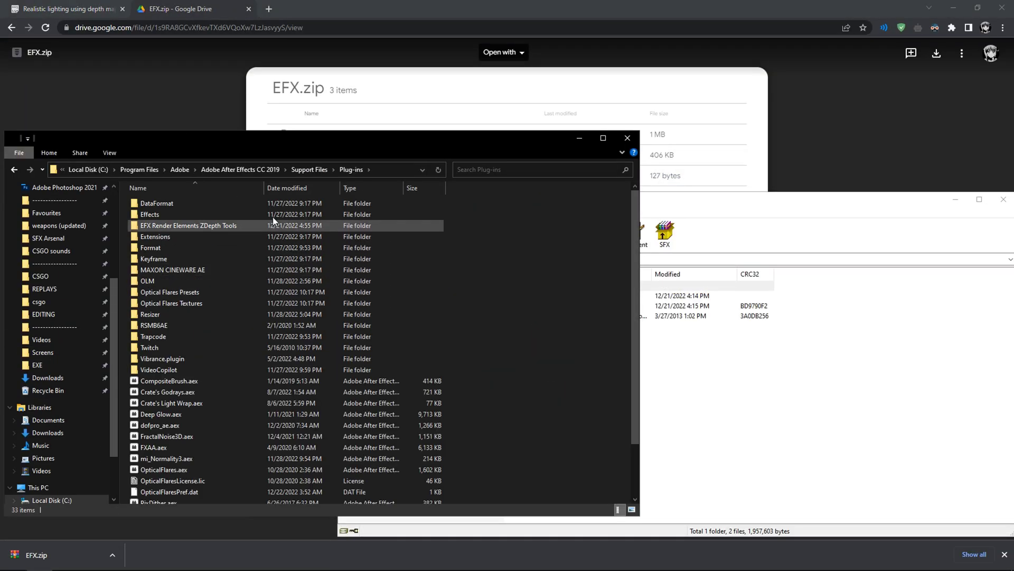
pyautogui.click(379, 168)
pyautogui.click(378, 168)
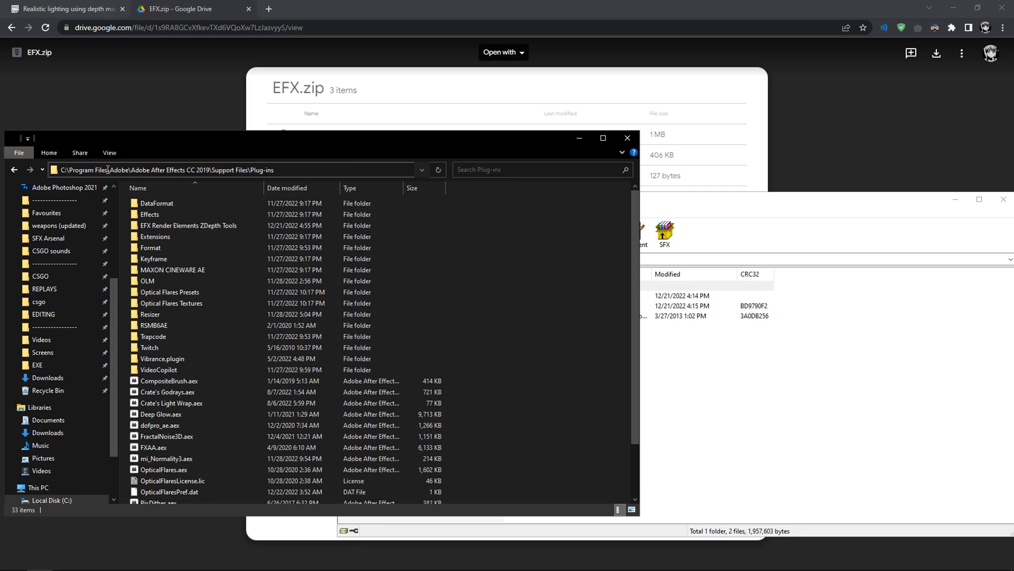
pyautogui.moveTo(740, 391)
pyautogui.mouseDown()
pyautogui.moveTo(370, 296)
pyautogui.moveTo(505, 197)
pyautogui.moveTo(466, 212)
pyautogui.mouseUp()
pyautogui.click(454, 205)
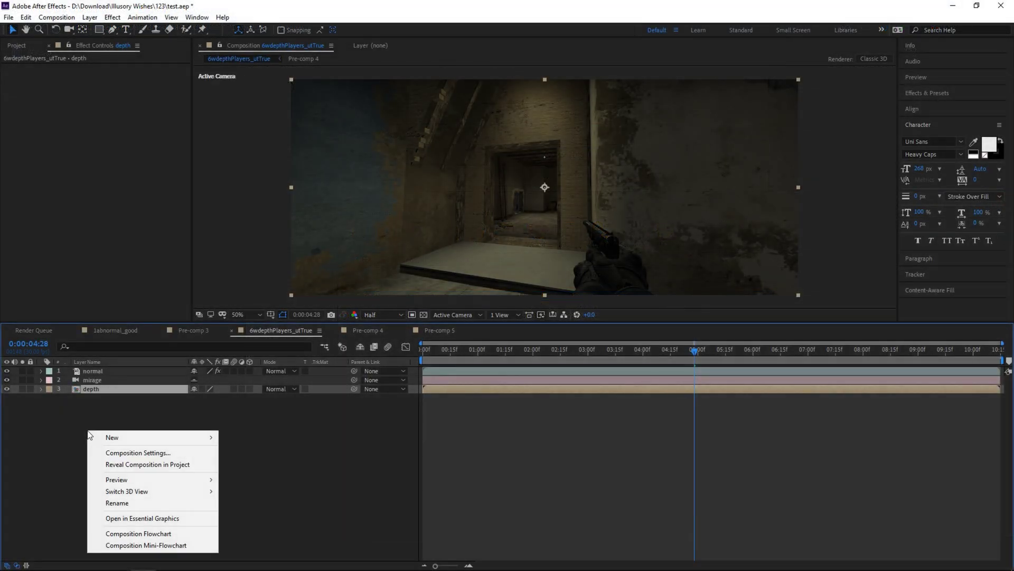
# - Create a new white solid layer, White Solid 1, in After Effects
pyautogui.moveTo(111, 375)
pyautogui.click(240, 460)
pyautogui.click(543, 263)
pyautogui.click(550, 359)
# - Move White Solid 1 to the top and apply EFX Z_Depth Cut using the depth layer as its pass
pyautogui.moveTo(119, 395); pyautogui.dragTo(113, 370)
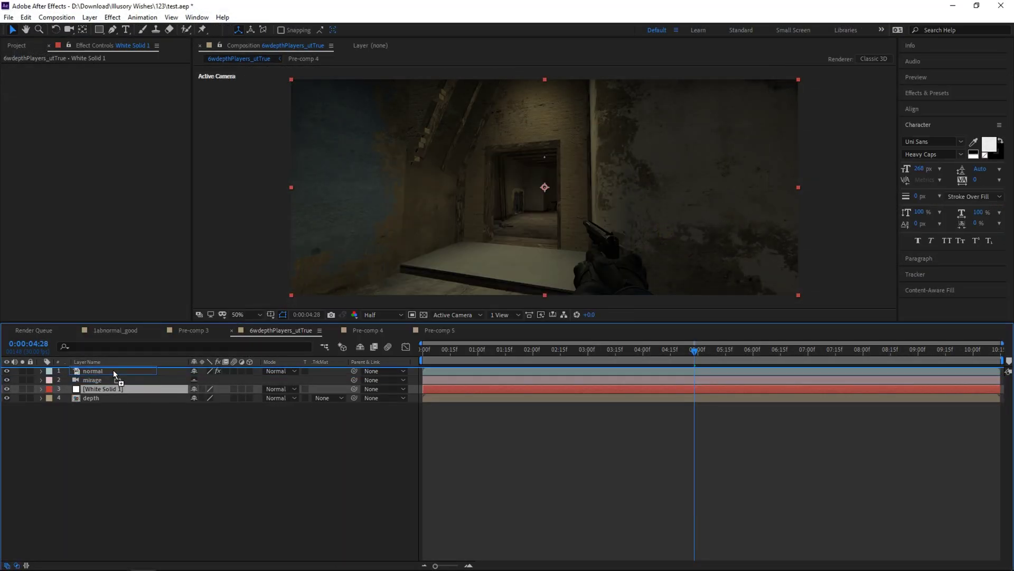
pyautogui.hotkey('ctrl', 'space')
pyautogui.write('efx')
pyautogui.click(94, 407)
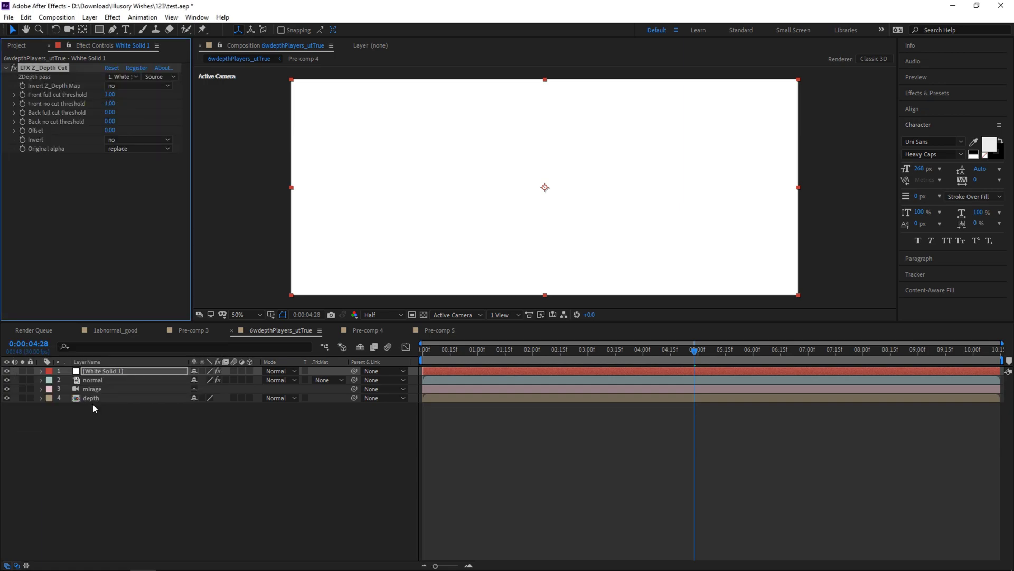
pyautogui.click(120, 77)
pyautogui.click(129, 127)
# - Tune the cut thresholds to 0.21/0.13/0.05/0.08 and push Offset toward the far doorway
pyautogui.moveTo(109, 94); pyautogui.dragTo(109, 103)
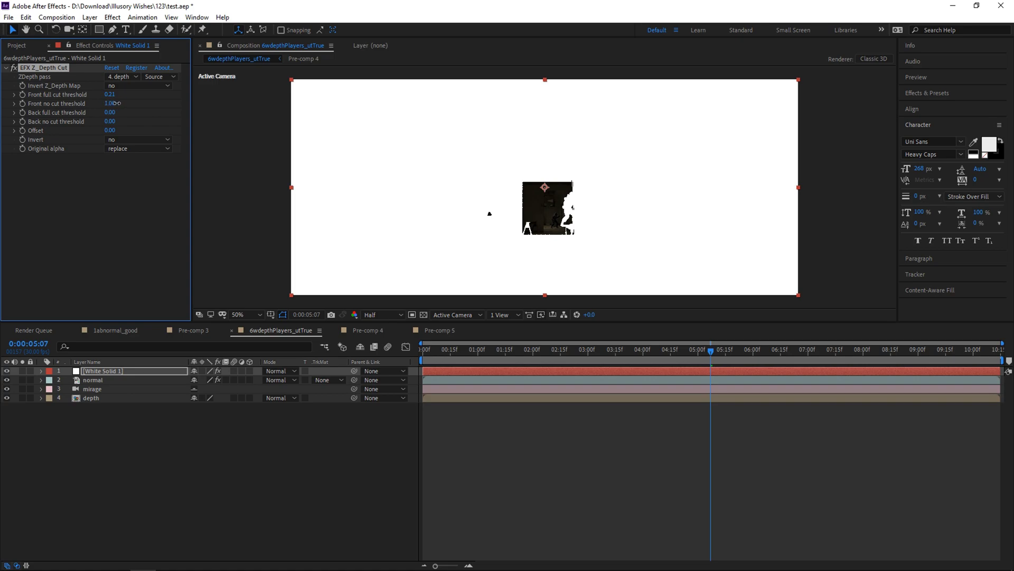
pyautogui.moveTo(129, 110); pyautogui.dragTo(109, 112)
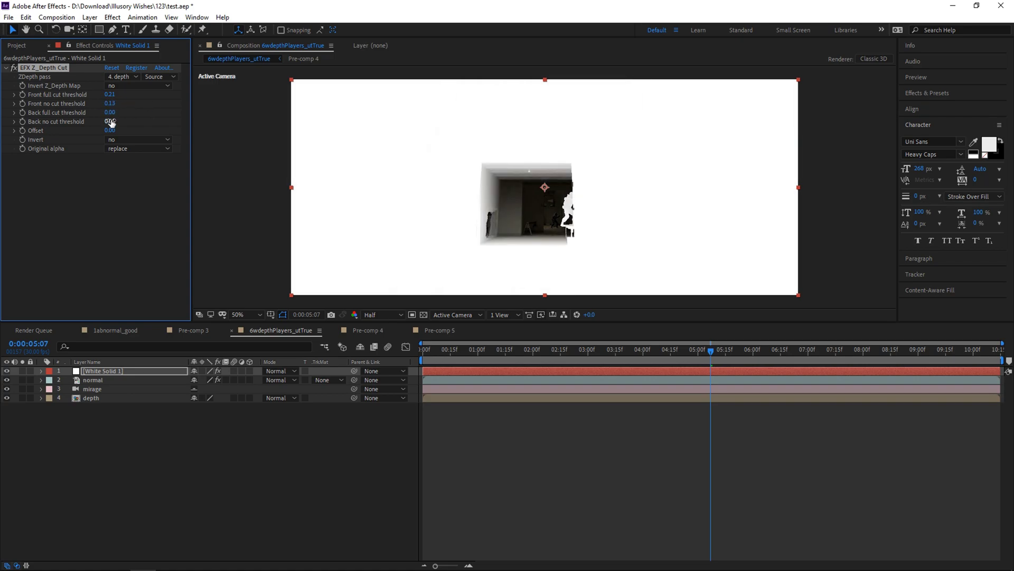
pyautogui.moveTo(110, 114); pyautogui.dragTo(112, 113)
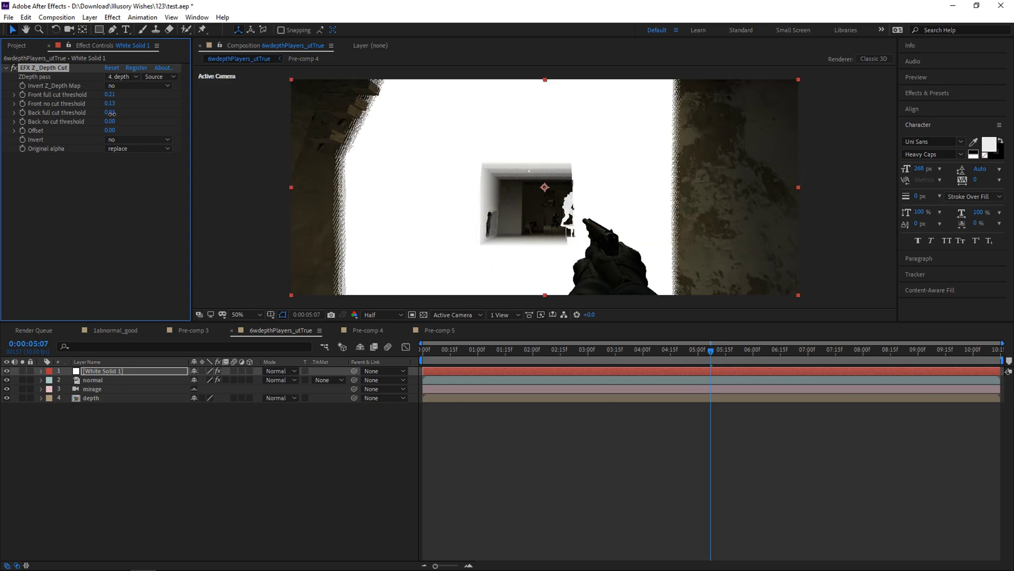
pyautogui.moveTo(112, 122); pyautogui.dragTo(113, 122)
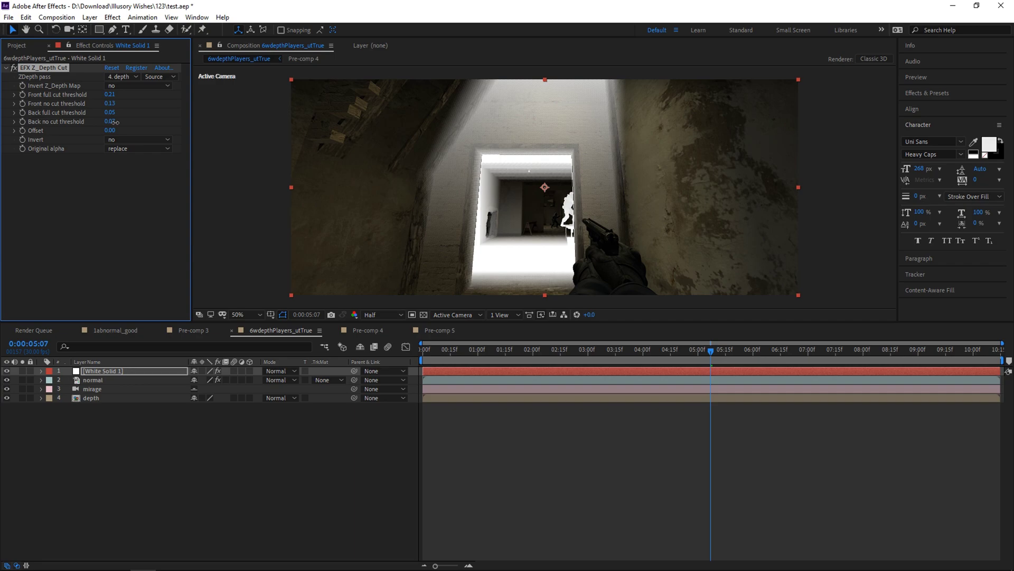
pyautogui.moveTo(110, 130)
pyautogui.mouseDown()
pyautogui.moveTo(89, 137)
pyautogui.moveTo(127, 138)
pyautogui.mouseUp()
# - Keyframe the depth-cut Offset near 0:00:05 and 0:00:06:03, then preview the light wall sweep
pyautogui.click(723, 352)
pyautogui.moveTo(722, 353); pyautogui.dragTo(759, 351)
pyautogui.press('u')
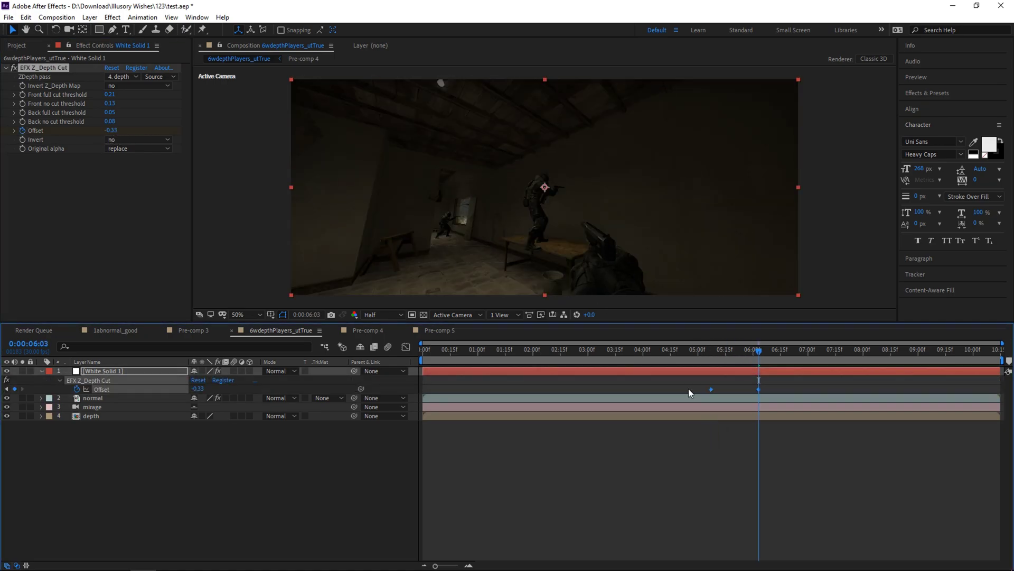
pyautogui.click(709, 352)
pyautogui.press('space')
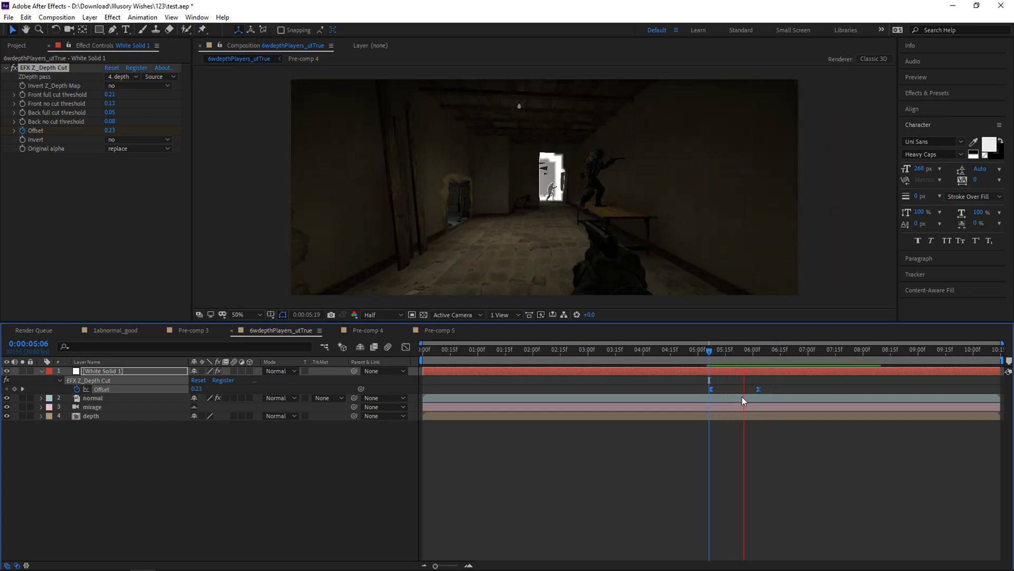
pyautogui.moveTo(709, 351); pyautogui.dragTo(734, 363)
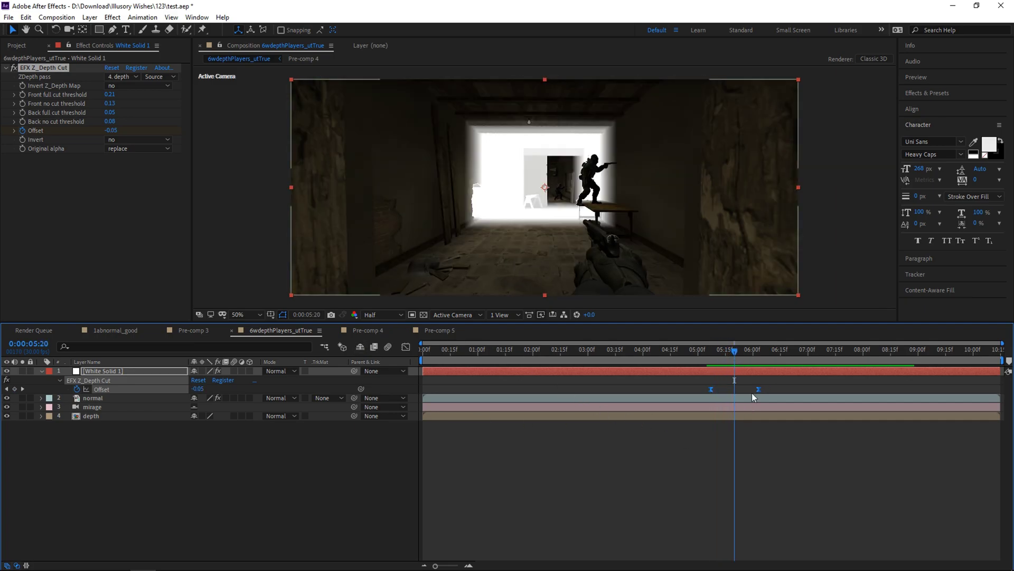
pyautogui.moveTo(759, 411); pyautogui.dragTo(761, 410)
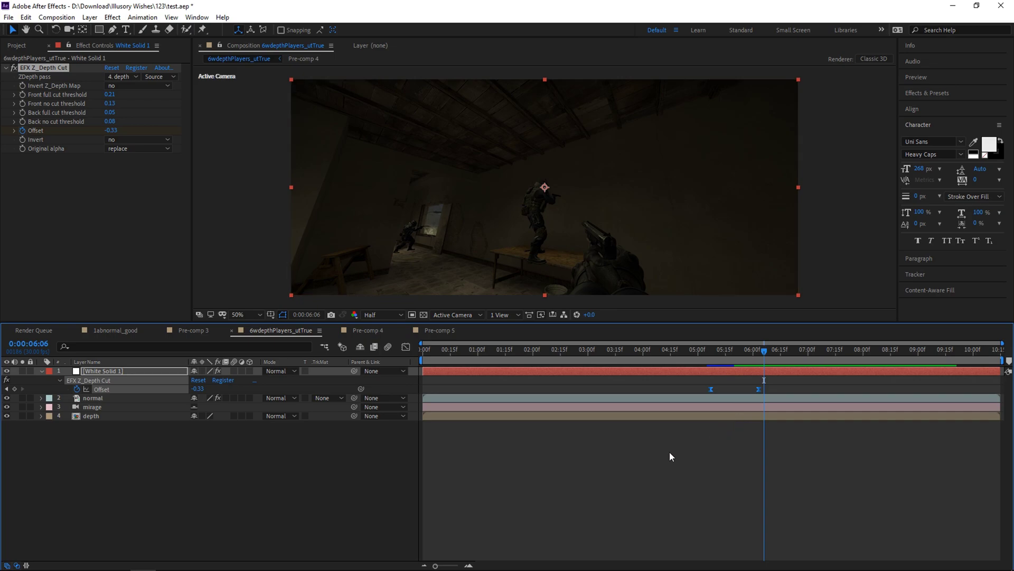
pyautogui.press('space')
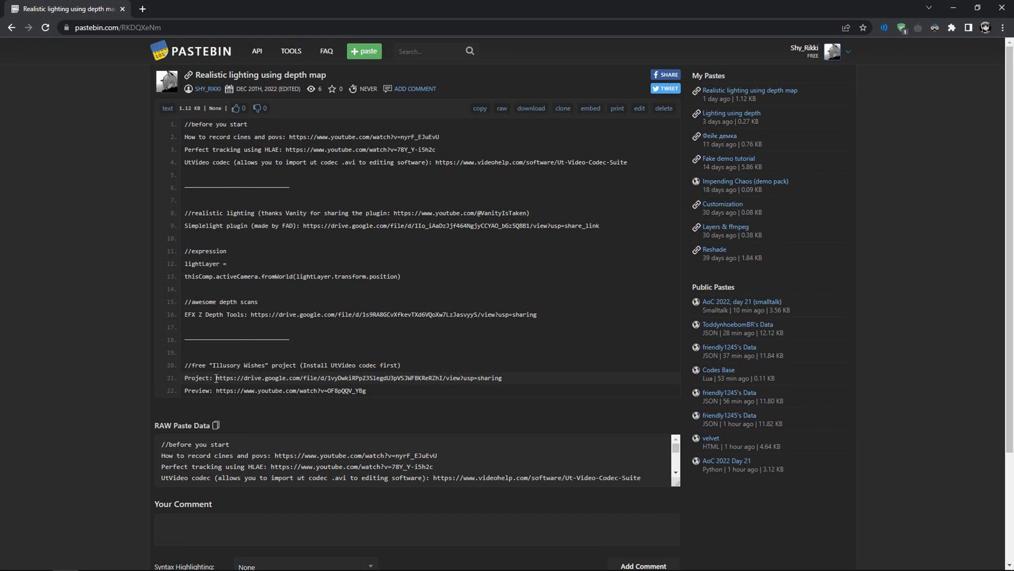
# - Select the Illusory Wishes project link, then open the videohelp UtVideo codec URL in a new tab
pyautogui.moveTo(216, 378); pyautogui.dragTo(513, 378)
pyautogui.moveTo(641, 164)
pyautogui.mouseDown()
pyautogui.moveTo(434, 167)
pyautogui.moveTo(144, 7)
pyautogui.mouseUp()
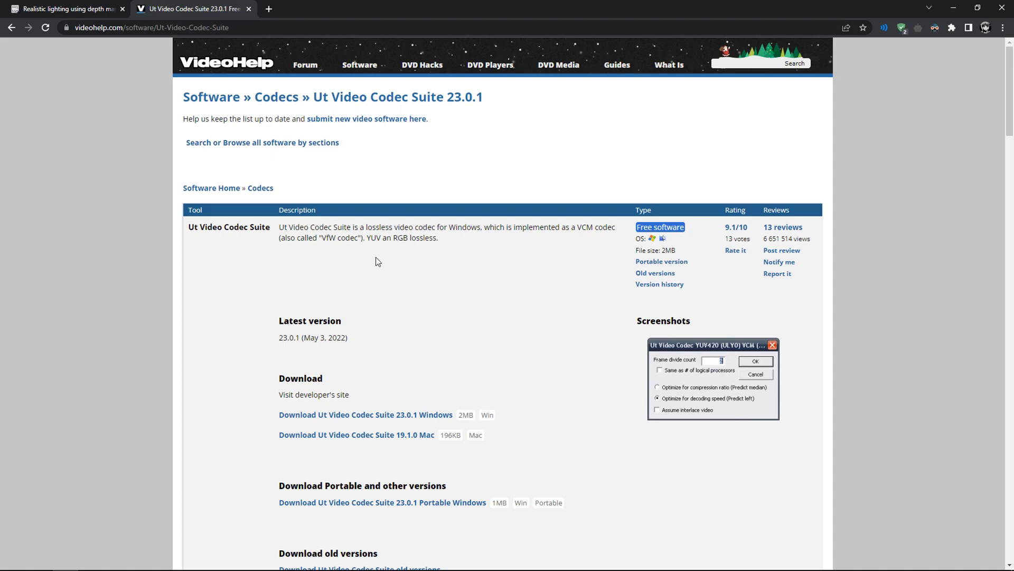
# - Download and install Ut Video Codec Suite 23.0.1 for Windows, unticking both view options at the end
pyautogui.scroll(-2, 376, 258)
pyautogui.click(403, 311)
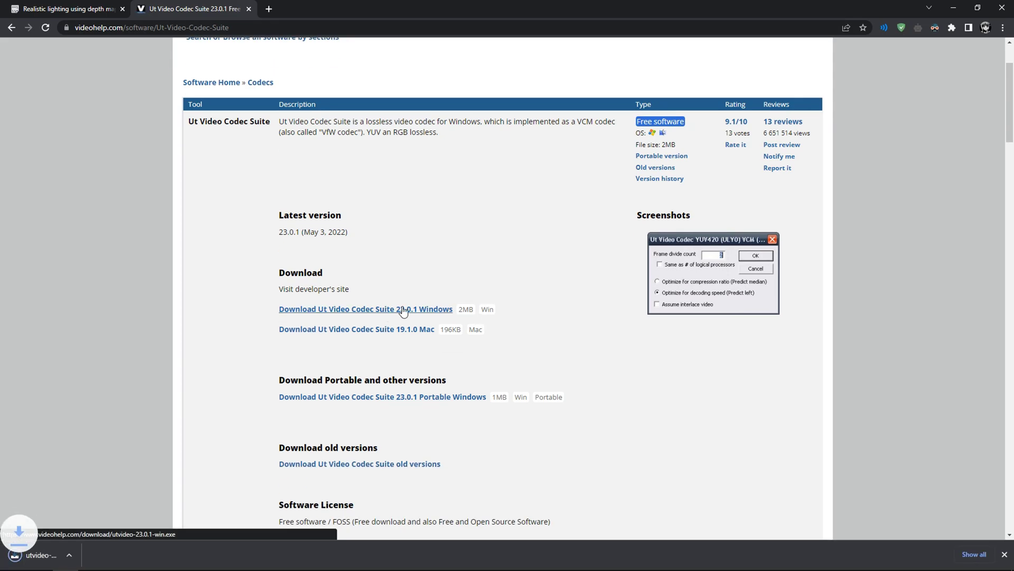
pyautogui.click(37, 555)
pyautogui.click(552, 315)
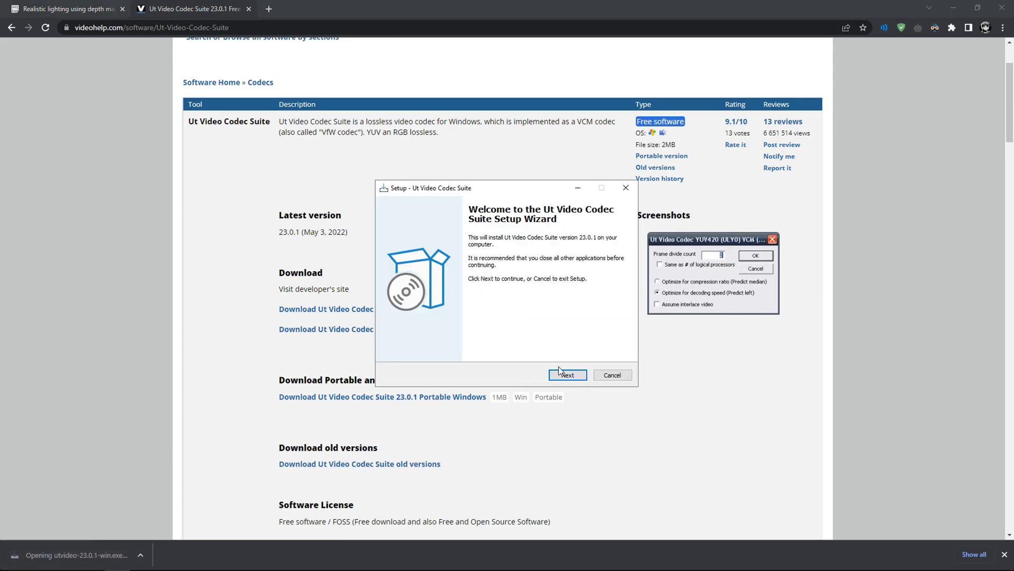
pyautogui.click(563, 374)
pyautogui.click(447, 341)
pyautogui.click(566, 376)
pyautogui.click(569, 376)
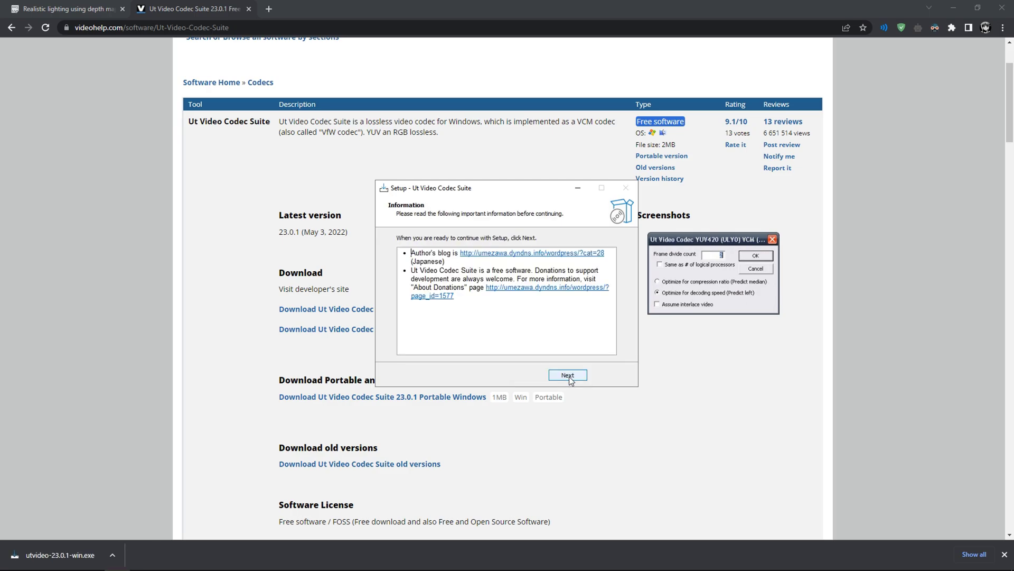
pyautogui.click(569, 376)
pyautogui.click(493, 285)
pyautogui.click(493, 297)
pyautogui.click(568, 376)
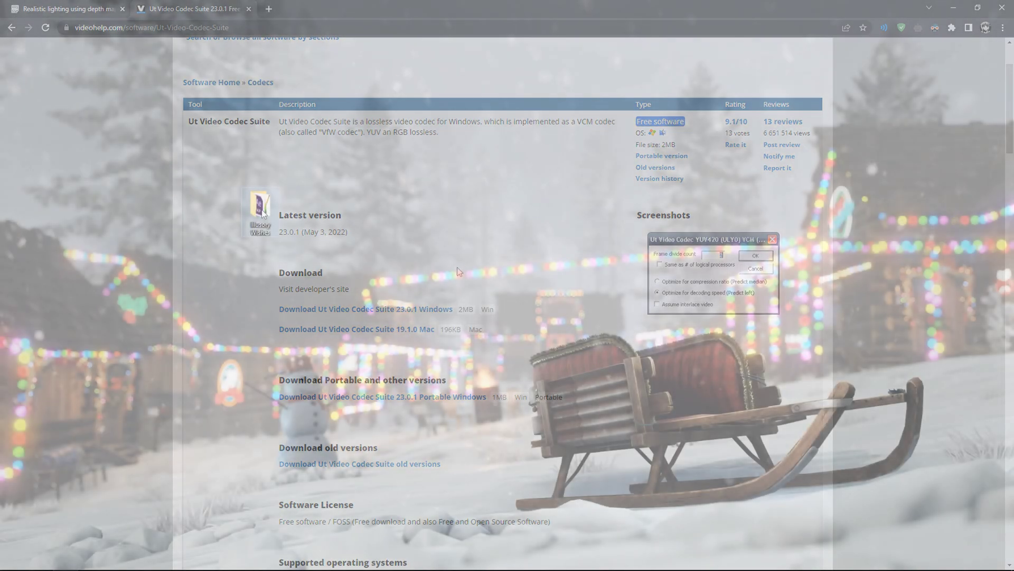
# - Open the Illusory Wishes folder and view the Illusory Wishes.png preview image
pyautogui.doubleClick(260, 209)
pyautogui.moveTo(212, 141); pyautogui.dragTo(524, 142)
pyautogui.doubleClick(454, 237)
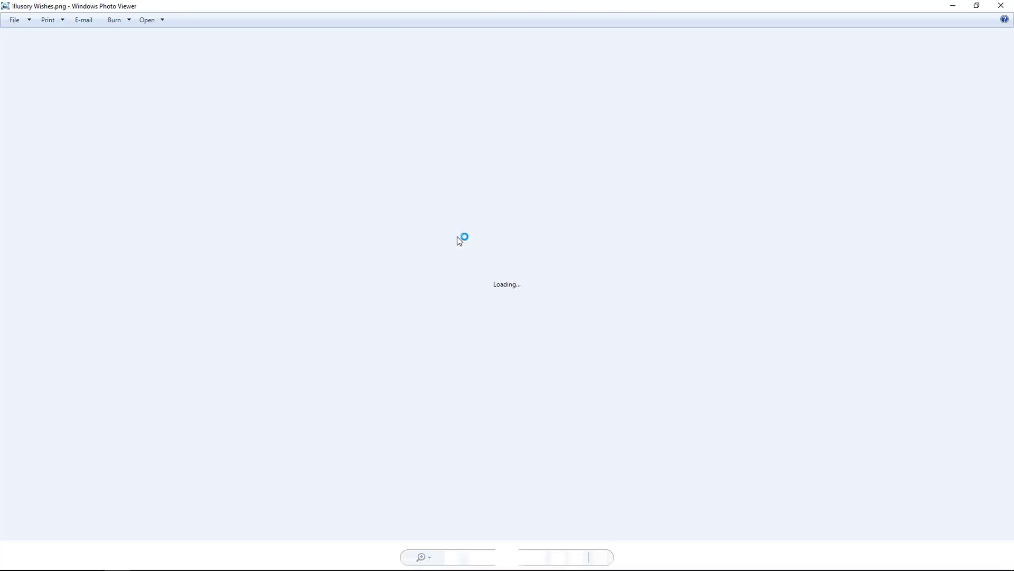
pyautogui.click(1001, 5)
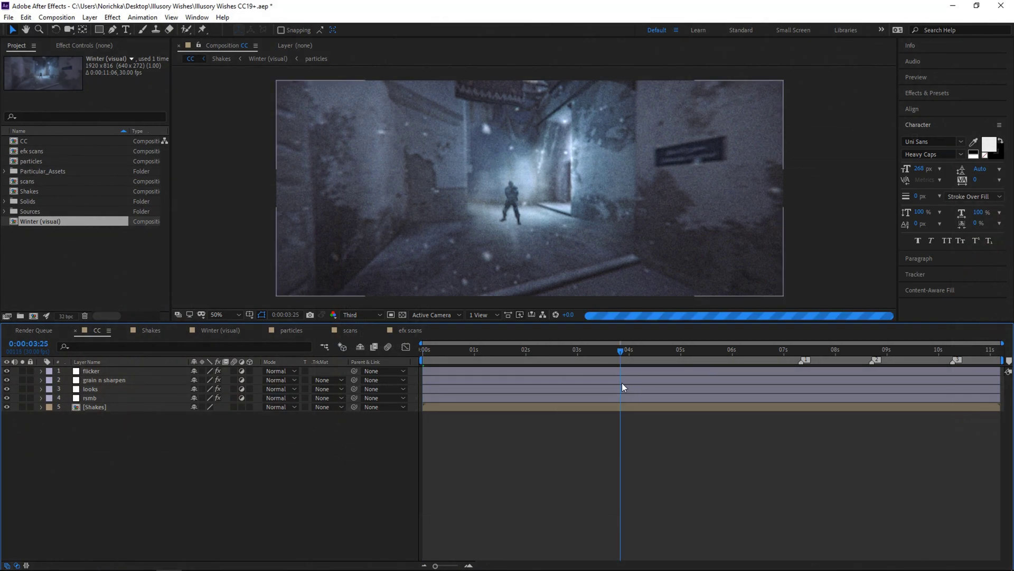
# - Switch the viewer resolution from Third to Full and open the [Shakes] precomp
pyautogui.click(365, 315)
pyautogui.click(363, 340)
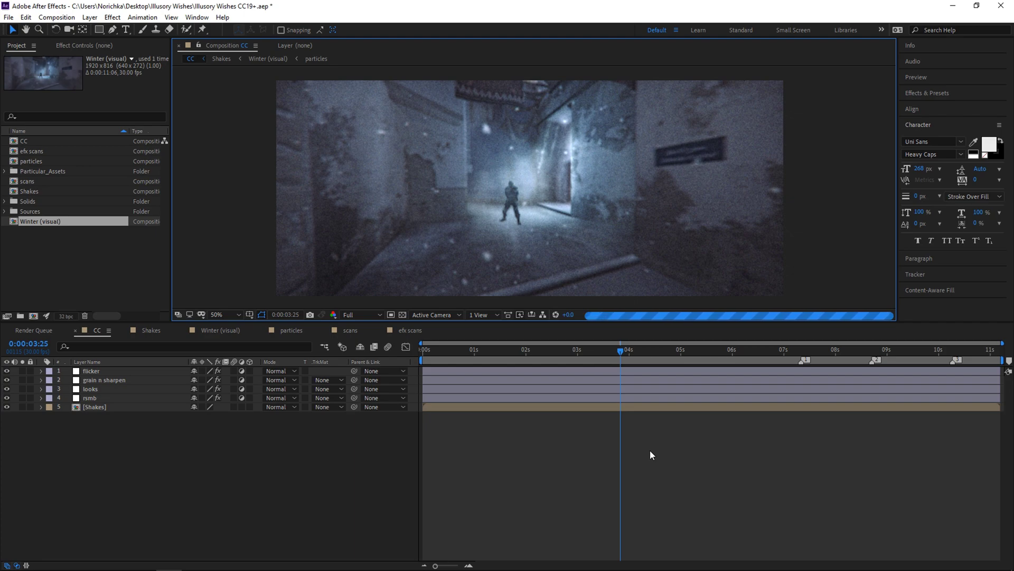
pyautogui.press('space')
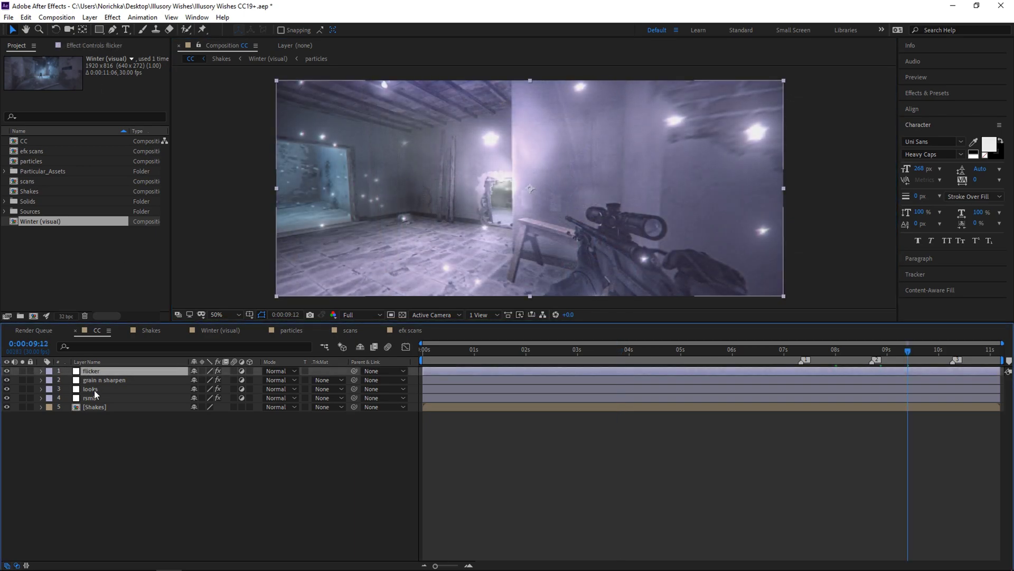
pyautogui.click(95, 407)
pyautogui.doubleClick(95, 407)
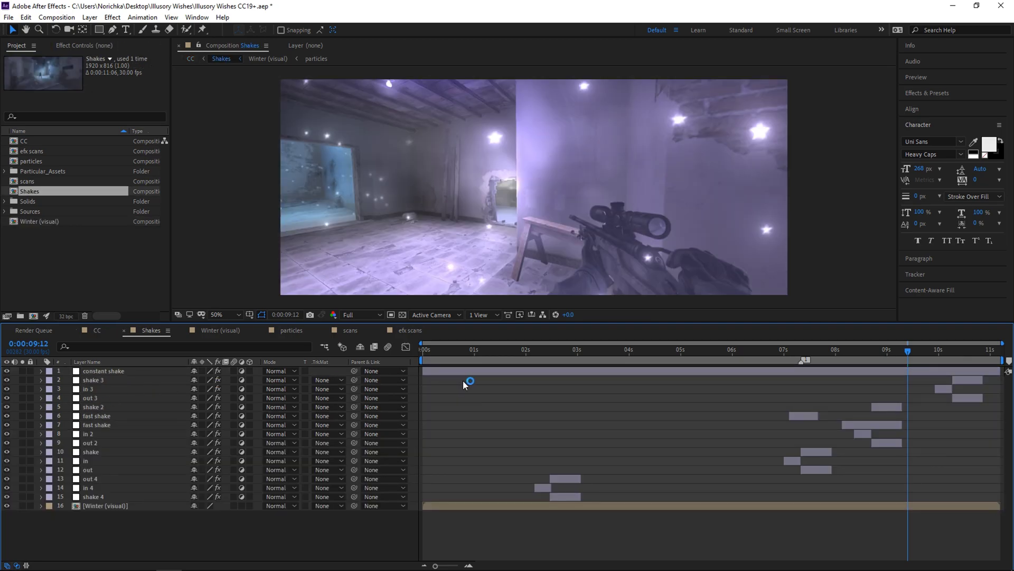
# - Open Winter (visual), select its dof layer, then open the particles precomp
pyautogui.doubleClick(109, 507)
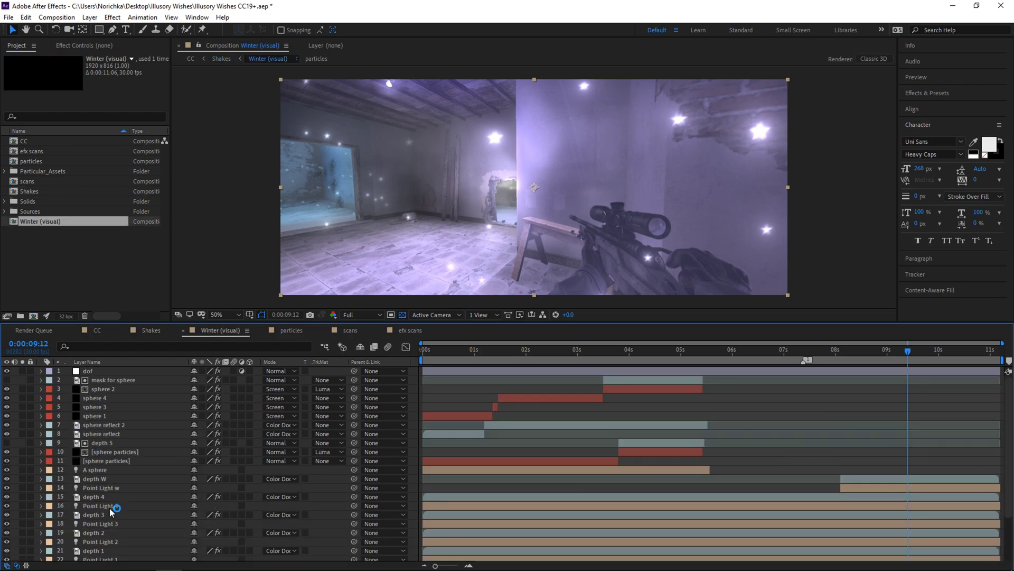
pyautogui.scroll(-2, 107, 394)
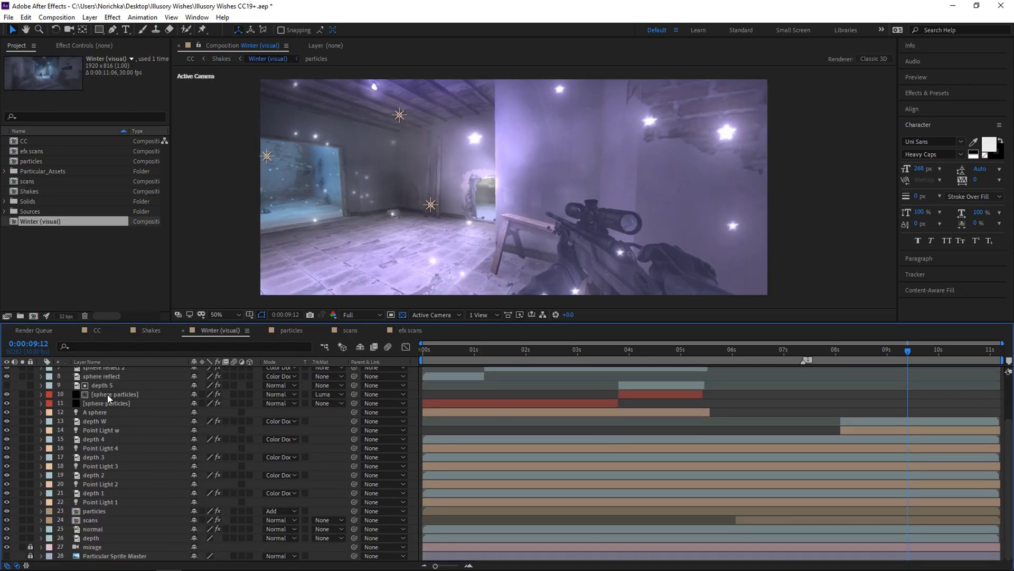
pyautogui.scroll(2, 94, 480)
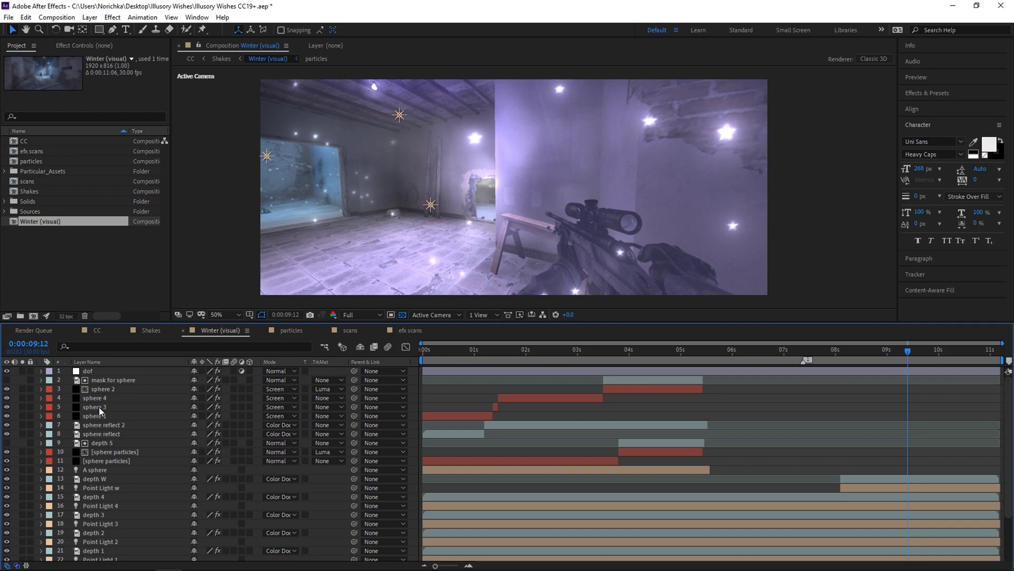
pyautogui.click(101, 372)
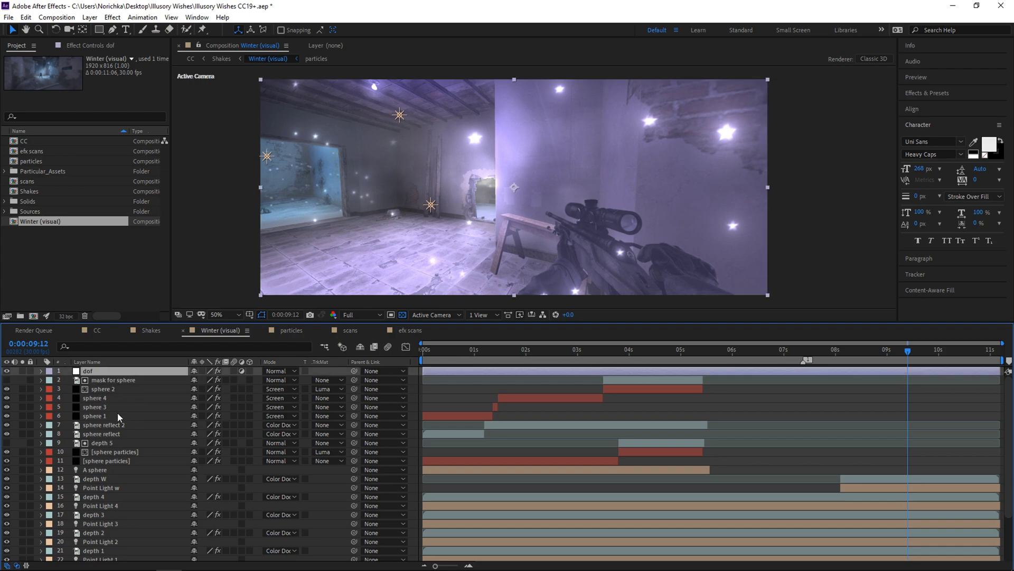
pyautogui.scroll(-2, 117, 414)
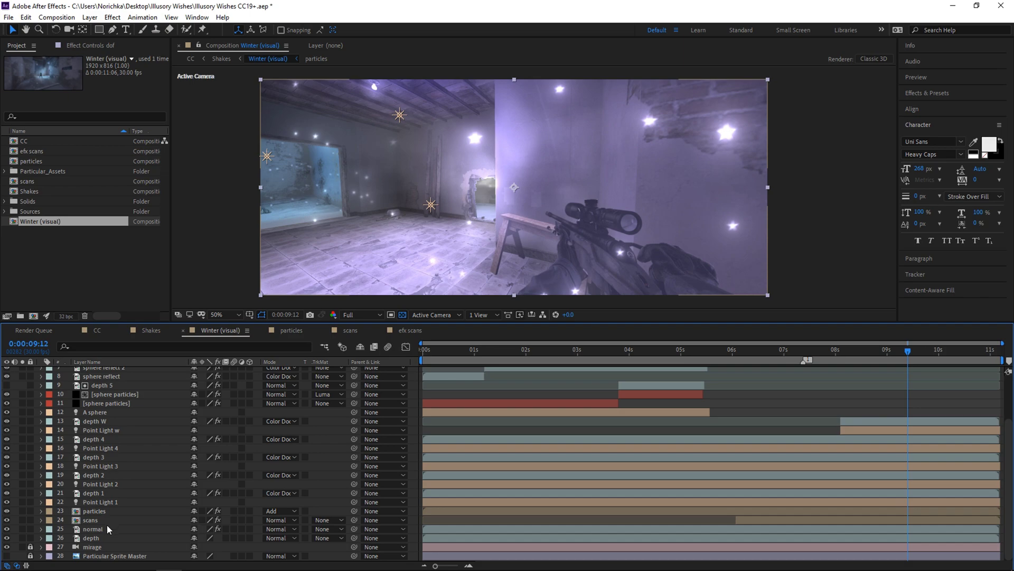
pyautogui.click(99, 511)
pyautogui.doubleClick(103, 511)
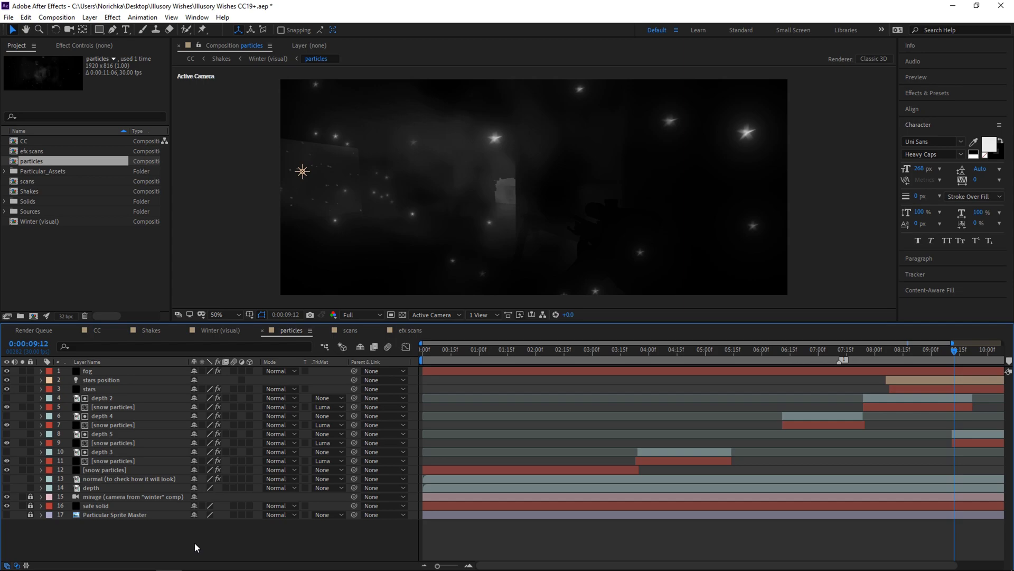
# - Jump from the particles precomp back to the Winter (visual) composition via the Mini-Flowchart
pyautogui.press('Tab')
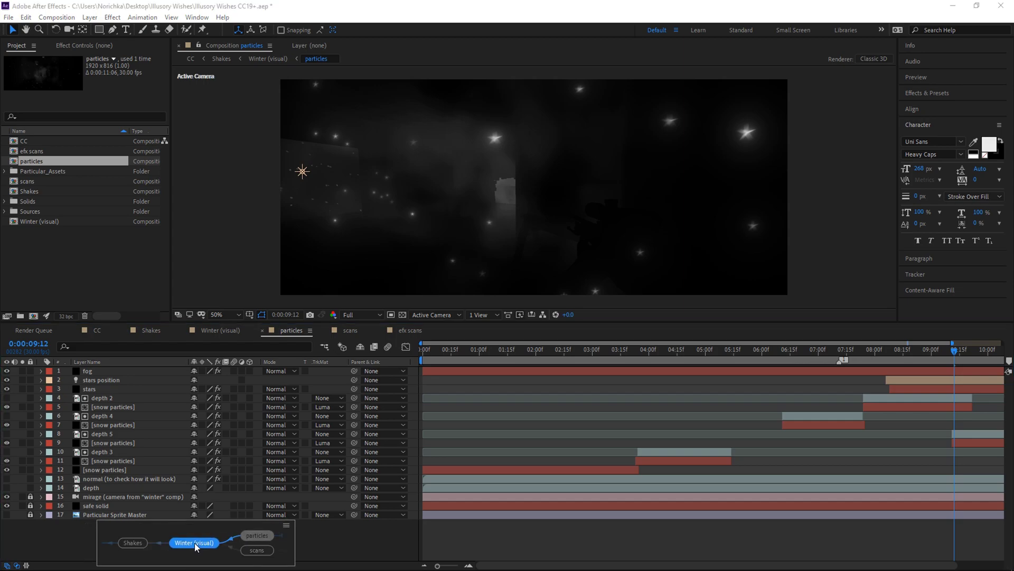
pyautogui.click(196, 545)
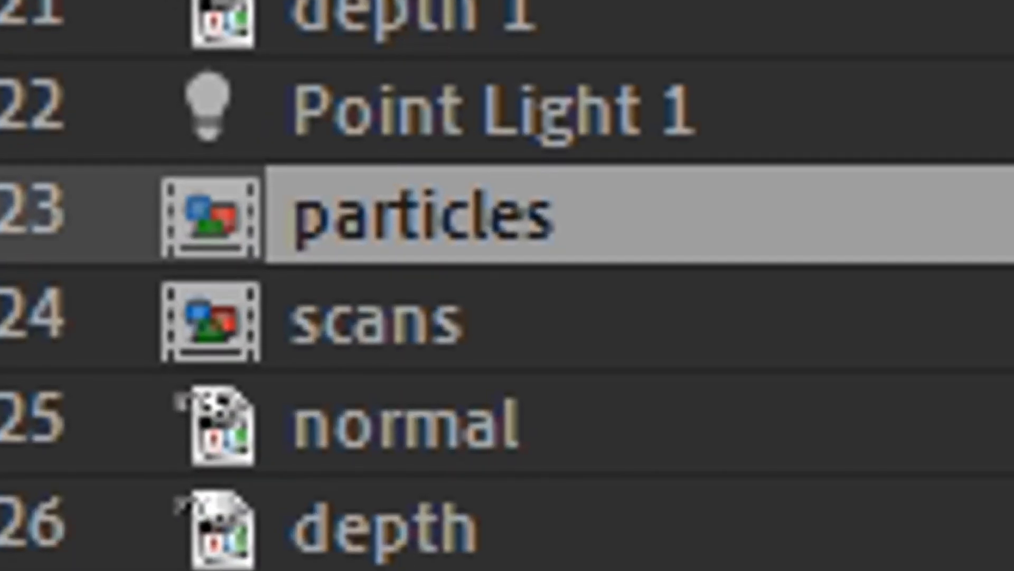